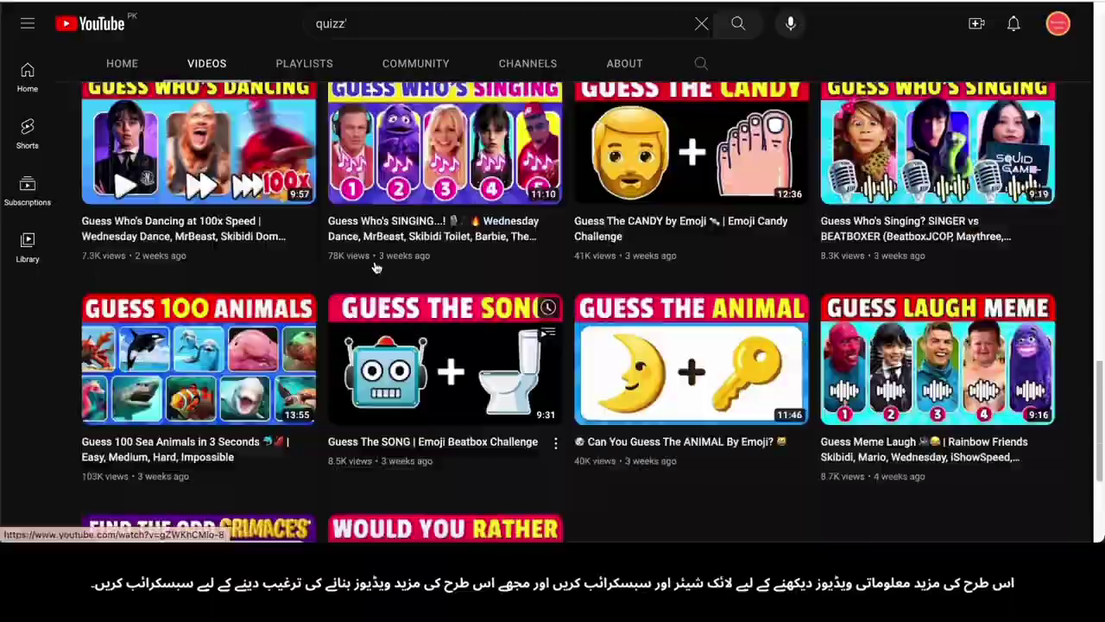
Look through the quiz channel's most popular videos and their view counts.
{"action": "scroll", "coordinate": [375, 266], "scroll_direction": "up", "scroll_amount": 15}
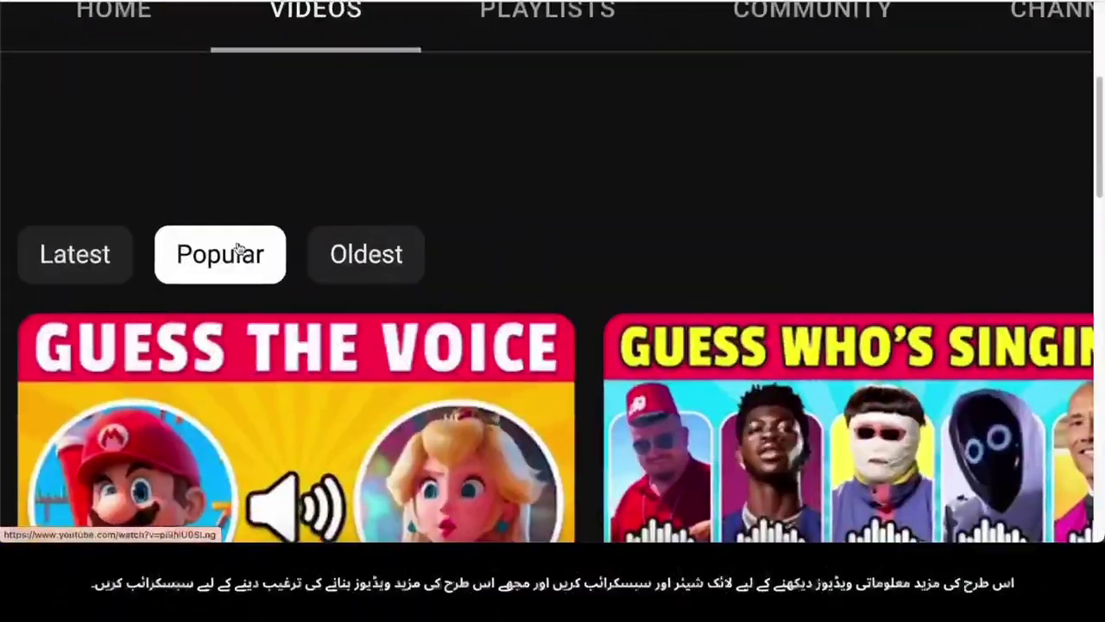
{"action": "scroll", "coordinate": [240, 250], "scroll_direction": "down", "scroll_amount": 5}
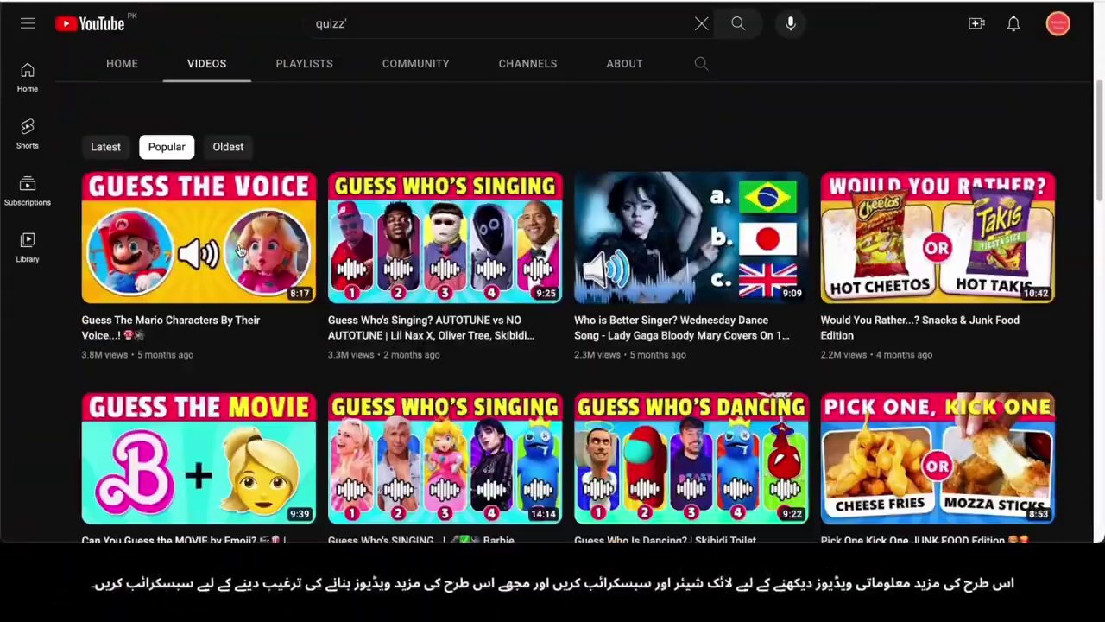
{"action": "scroll", "coordinate": [66, 299], "scroll_direction": "down", "scroll_amount": 1}
{"action": "scroll", "coordinate": [66, 299], "scroll_direction": "up", "scroll_amount": 4}
{"action": "scroll", "coordinate": [906, 134], "scroll_direction": "down", "scroll_amount": 4}
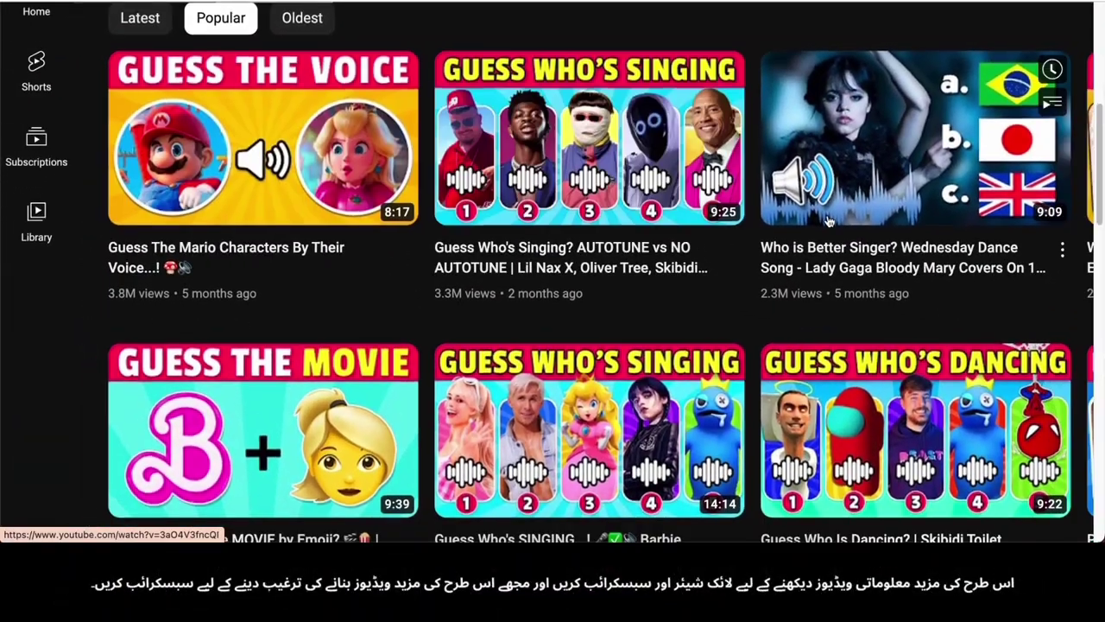
{"action": "left_click_drag", "start_coordinate": [1100, 150], "coordinate": [1100, 226]}
{"action": "scroll", "coordinate": [1099, 226], "scroll_direction": "down", "scroll_amount": 8}
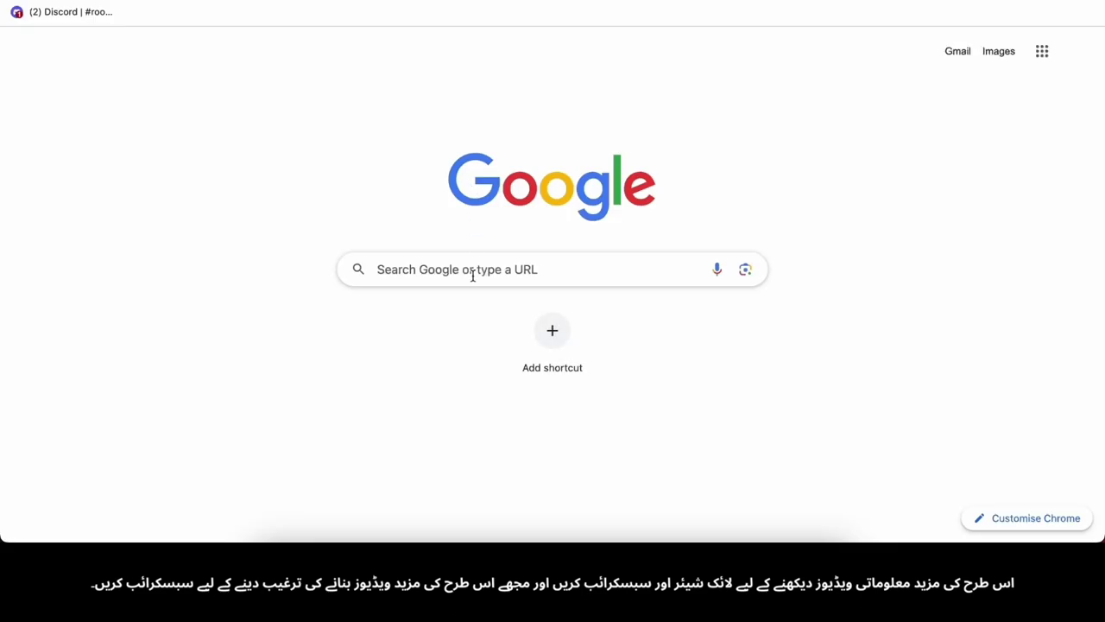
{"action": "type", "text": "s"}
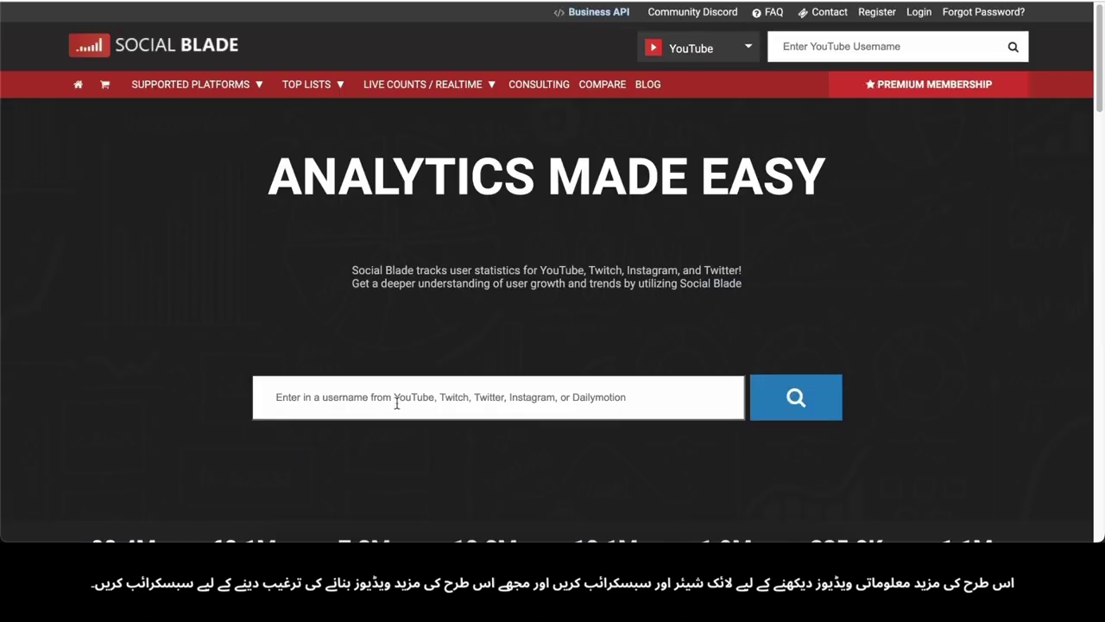
{"action": "left_click", "coordinate": [412, 415]}
{"action": "type", "text": "https://www.youtube.com/@QuizBlitz_/videos"}
{"action": "scroll", "coordinate": [760, 380], "scroll_direction": "down", "scroll_amount": 2}
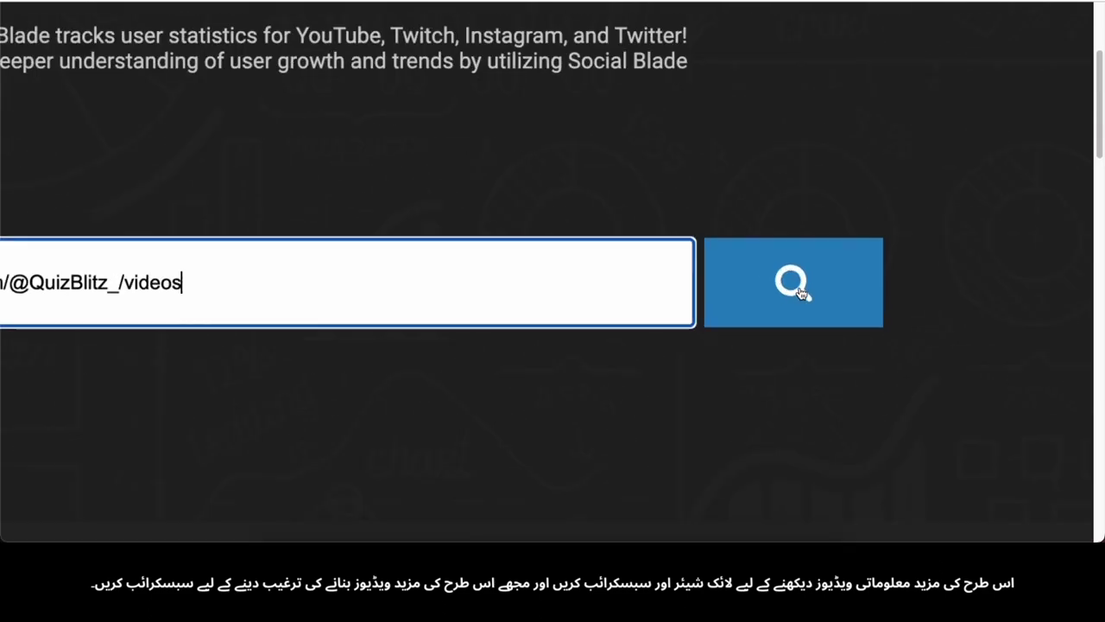
{"action": "left_click", "coordinate": [798, 288]}
{"action": "scroll", "coordinate": [449, 281], "scroll_direction": "down", "scroll_amount": 3}
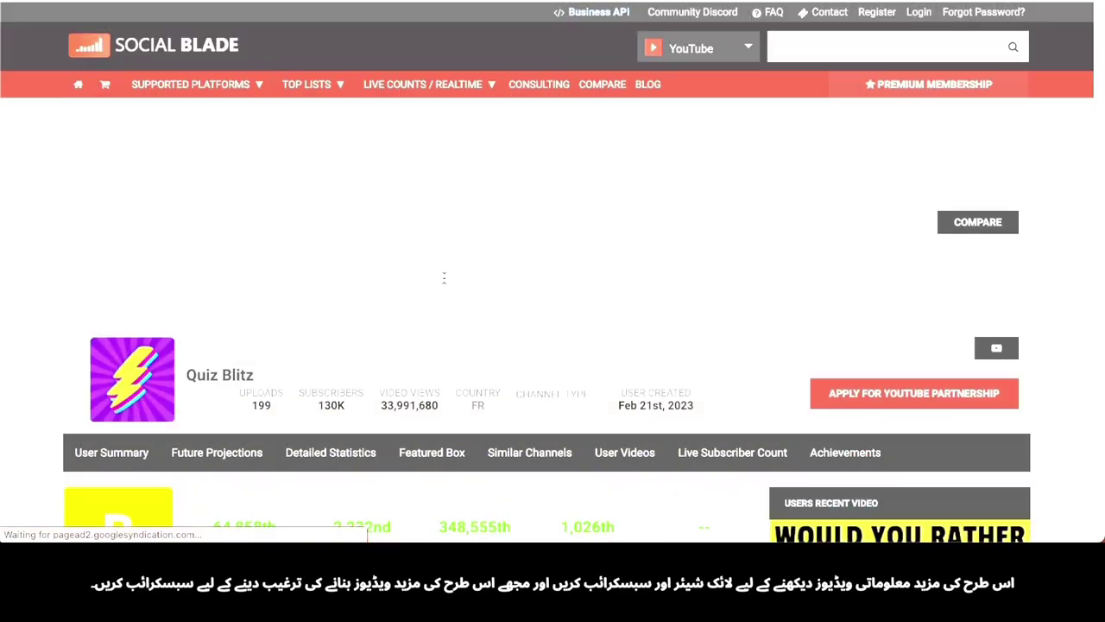
Examine the Quiz Blitz channel's estimated monthly and yearly earnings.
{"action": "scroll", "coordinate": [444, 277], "scroll_direction": "down", "scroll_amount": 4}
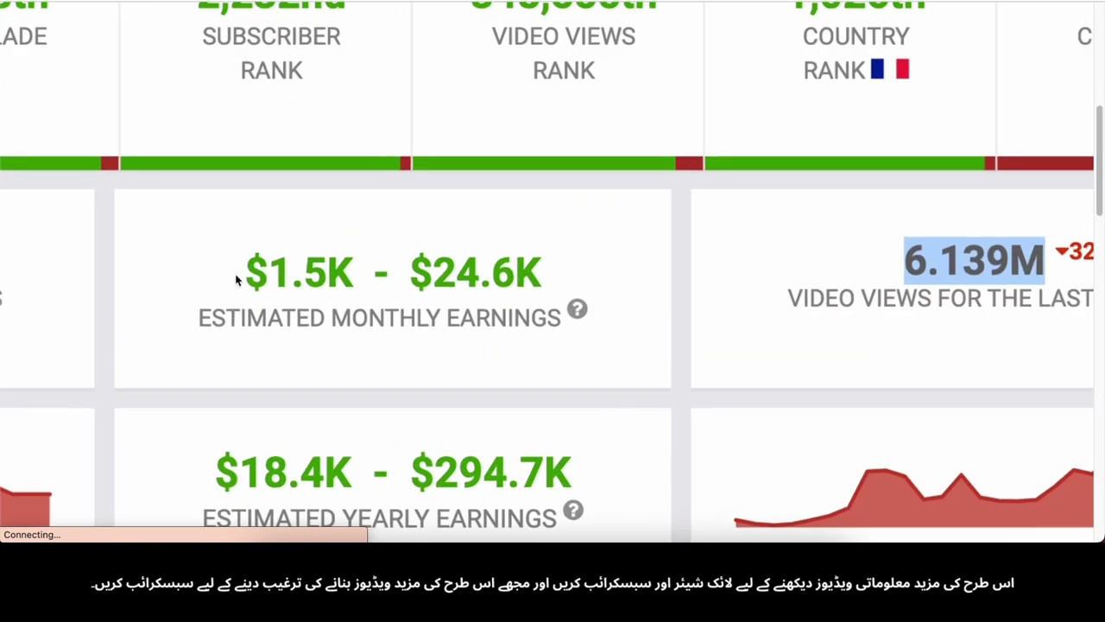
{"action": "left_click_drag", "start_coordinate": [290, 263], "coordinate": [555, 262]}
{"action": "scroll", "coordinate": [458, 298], "scroll_direction": "left", "scroll_amount": 2}
{"action": "scroll", "coordinate": [466, 311], "scroll_direction": "down", "scroll_amount": 2}
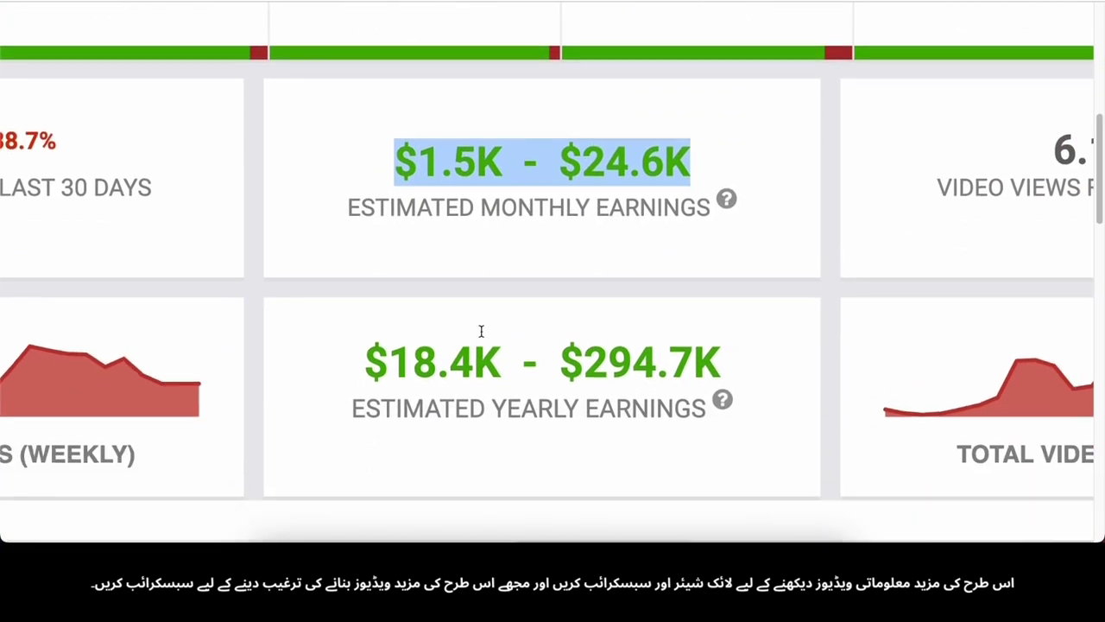
{"action": "left_click_drag", "start_coordinate": [363, 335], "coordinate": [721, 337]}
{"action": "scroll", "coordinate": [546, 336], "scroll_direction": "up", "scroll_amount": 2}
{"action": "left_click", "coordinate": [548, 325]}
{"action": "scroll", "coordinate": [549, 319], "scroll_direction": "down", "scroll_amount": 1}
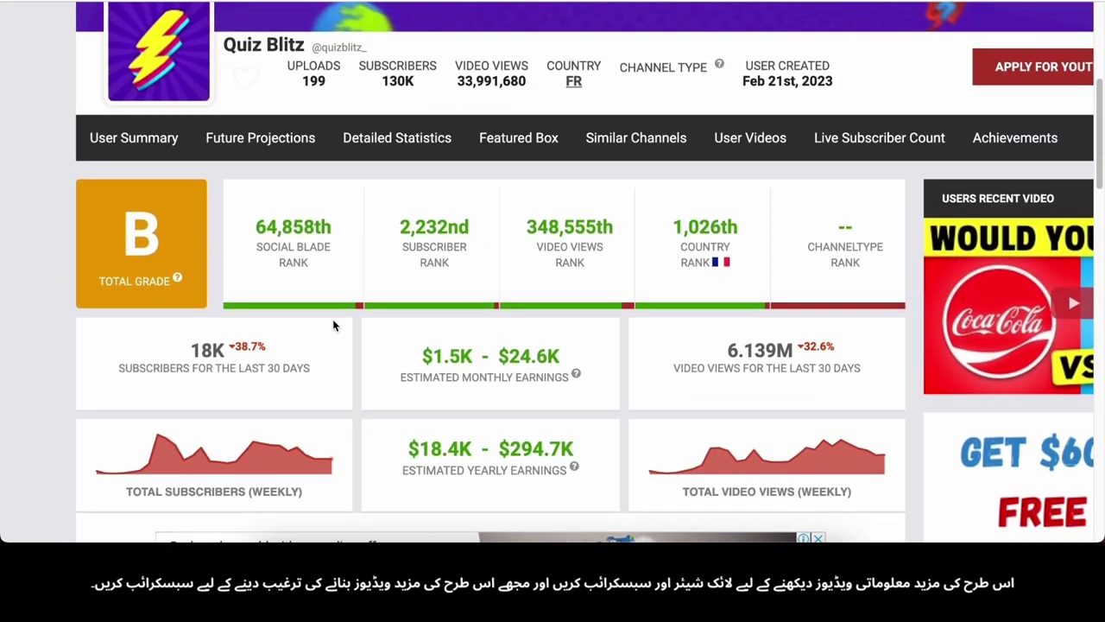
Check the date on which the Quiz Blitz channel was created.
{"action": "scroll", "coordinate": [549, 319], "scroll_direction": "up", "scroll_amount": 3}
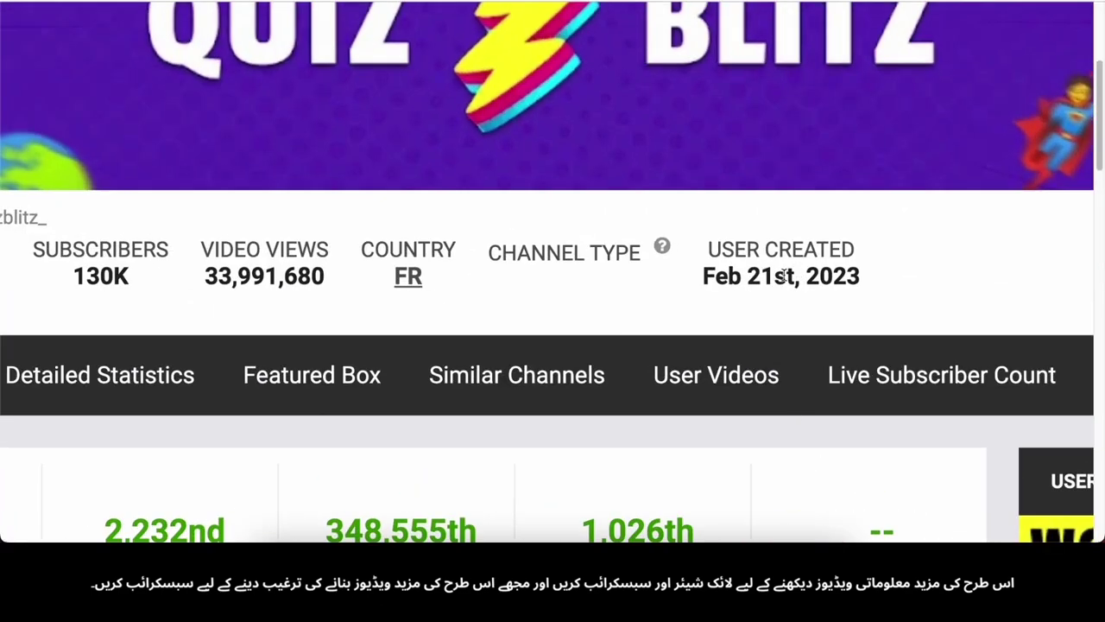
{"action": "scroll", "coordinate": [784, 276], "scroll_direction": "up", "scroll_amount": 2}
{"action": "left_click_drag", "start_coordinate": [669, 273], "coordinate": [893, 278]}
{"action": "double_click", "coordinate": [884, 278]}
{"action": "scroll", "coordinate": [884, 278], "scroll_direction": "down", "scroll_amount": 4}
{"action": "scroll", "coordinate": [585, 320], "scroll_direction": "down", "scroll_amount": 1}
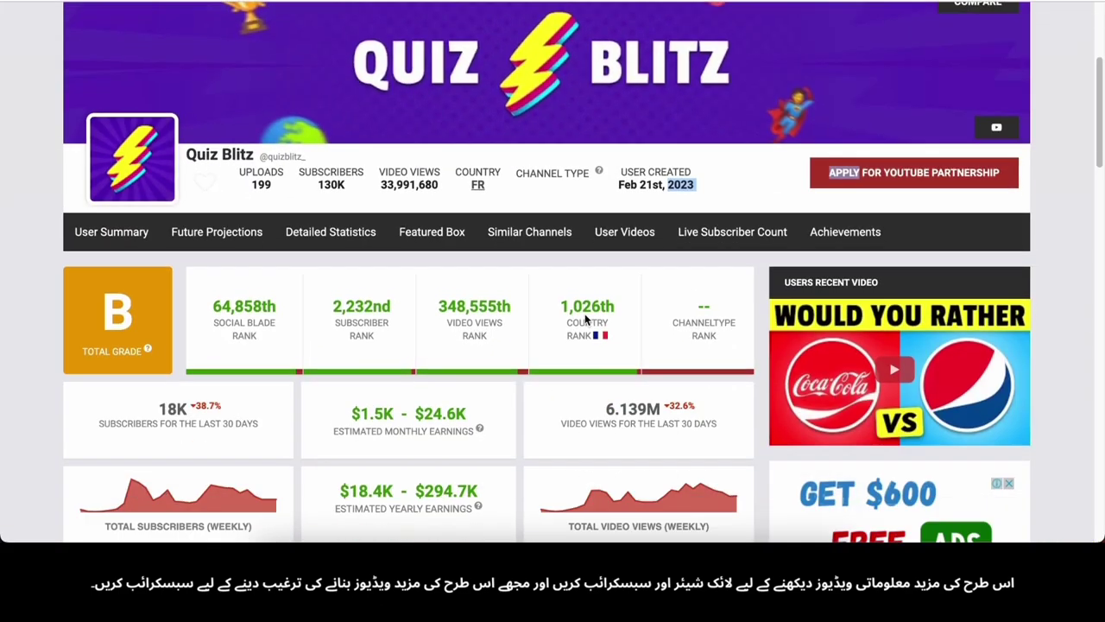
Review Quiz Blitz's daily estimated earnings table and the monthly charts of gained video views and subscribers.
{"action": "scroll", "coordinate": [585, 320], "scroll_direction": "down", "scroll_amount": 7}
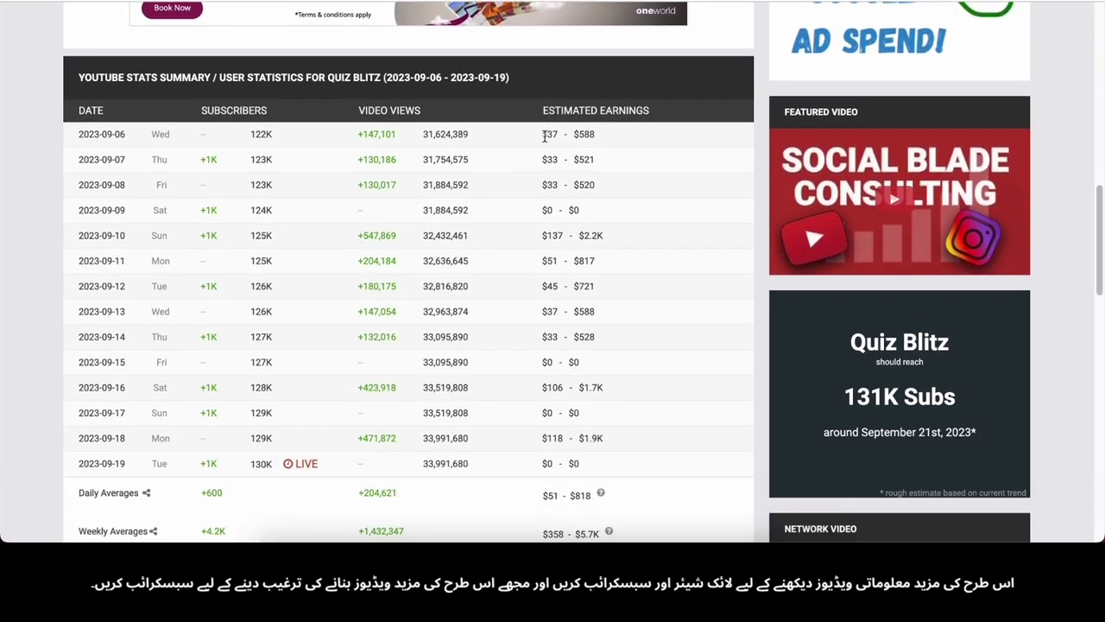
{"action": "scroll", "coordinate": [546, 136], "scroll_direction": "up", "scroll_amount": 3}
{"action": "scroll", "coordinate": [639, 291], "scroll_direction": "down", "scroll_amount": 7}
{"action": "left_click_drag", "start_coordinate": [543, 141], "coordinate": [664, 392]}
{"action": "left_click", "coordinate": [560, 320]}
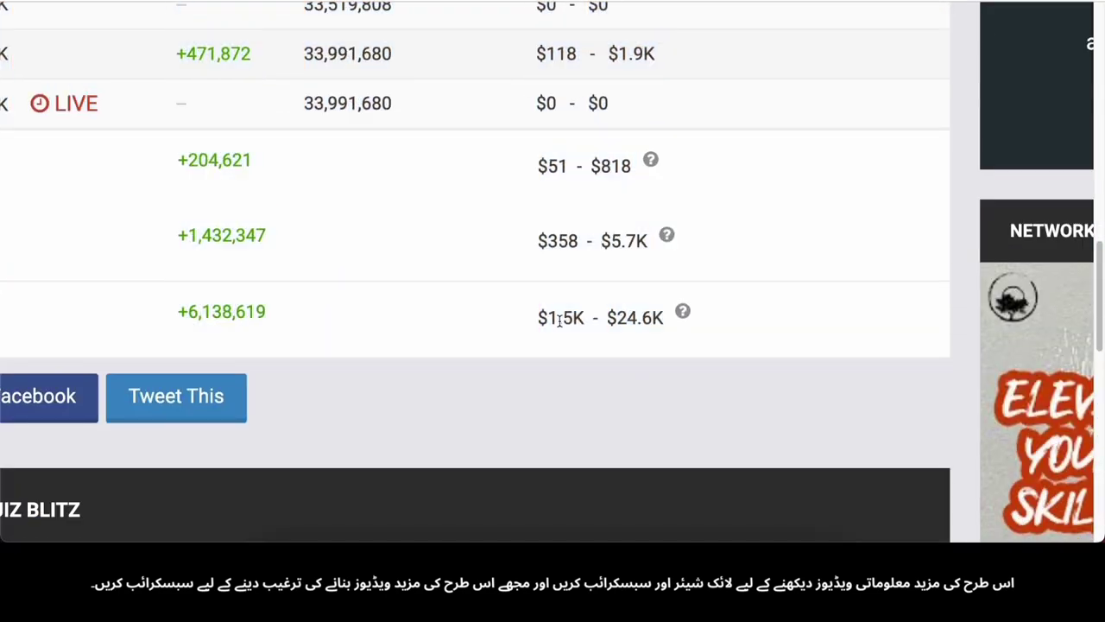
{"action": "scroll", "coordinate": [559, 320], "scroll_direction": "down", "scroll_amount": 5}
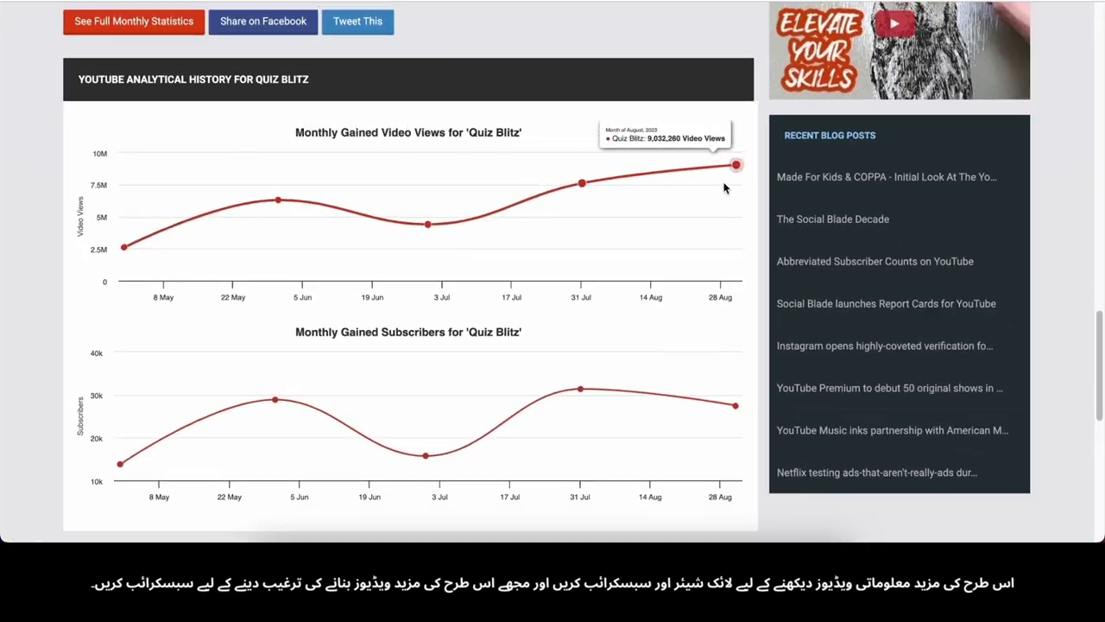
{"action": "scroll", "coordinate": [172, 383], "scroll_direction": "down", "scroll_amount": 2}
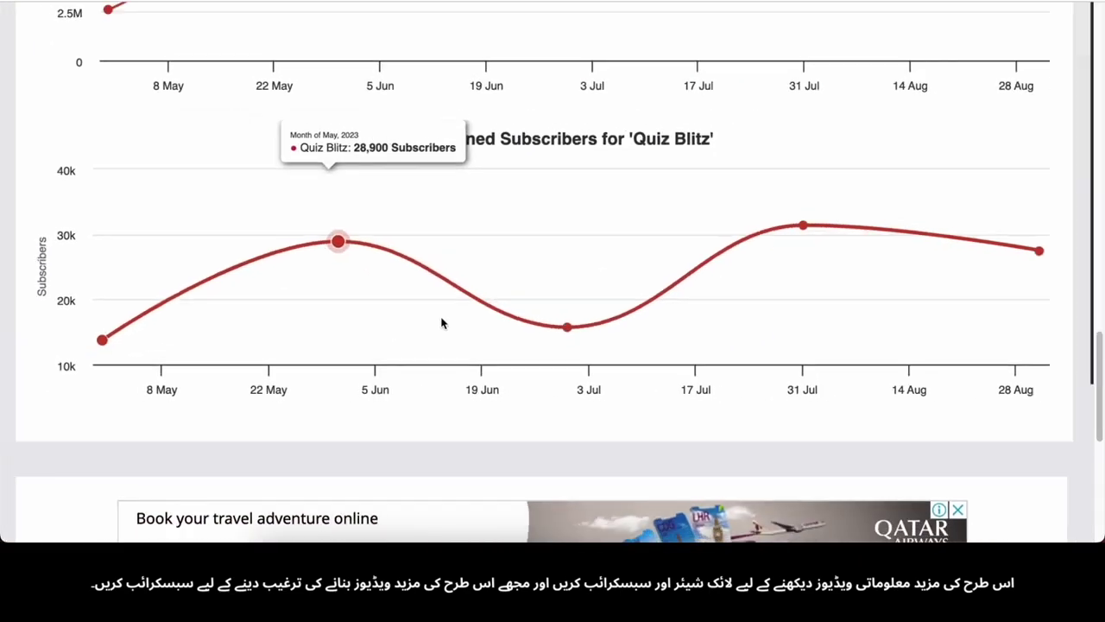
{"action": "scroll", "coordinate": [452, 279], "scroll_direction": "up", "scroll_amount": 10}
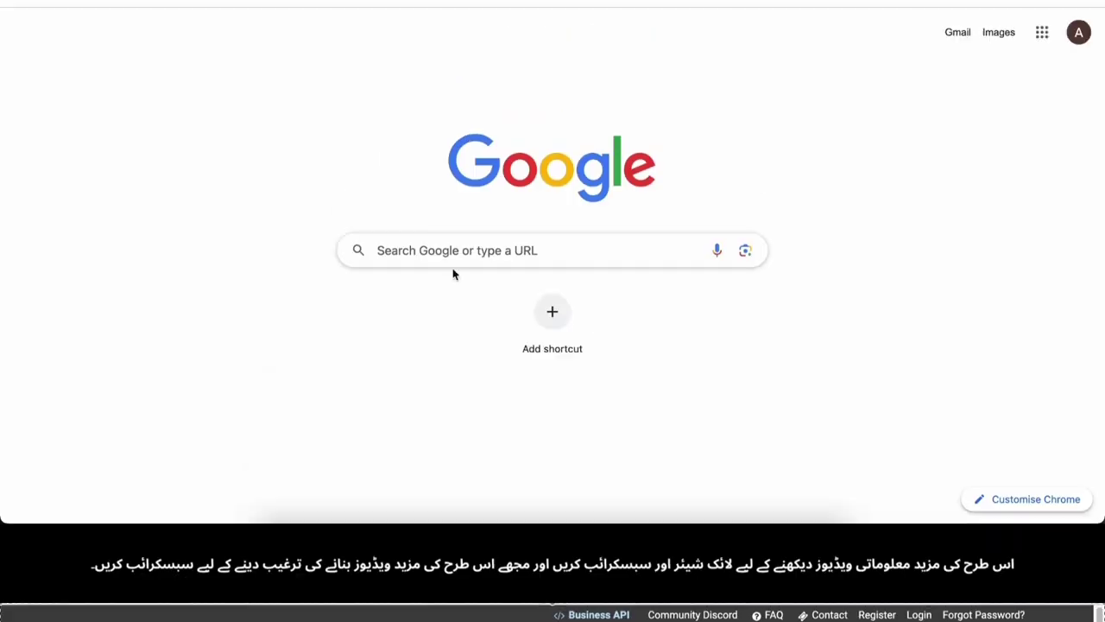
Search Google for "google bard" and open the official Bard site from the results.
{"action": "left_click", "coordinate": [438, 272]}
{"action": "type", "text": "google bar"}
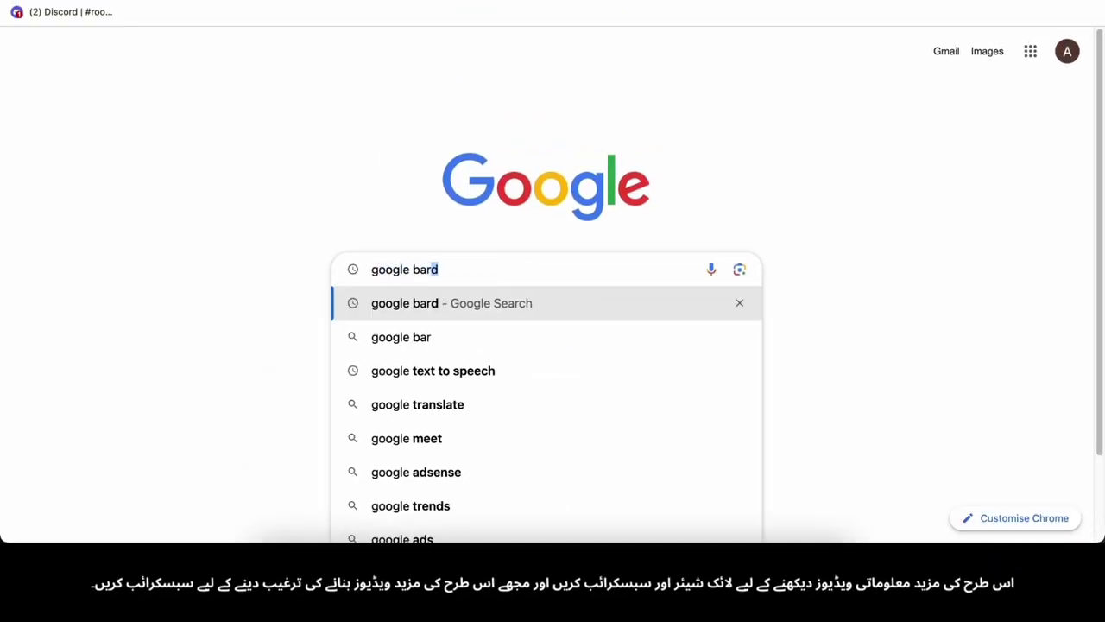
{"action": "key", "text": "Return"}
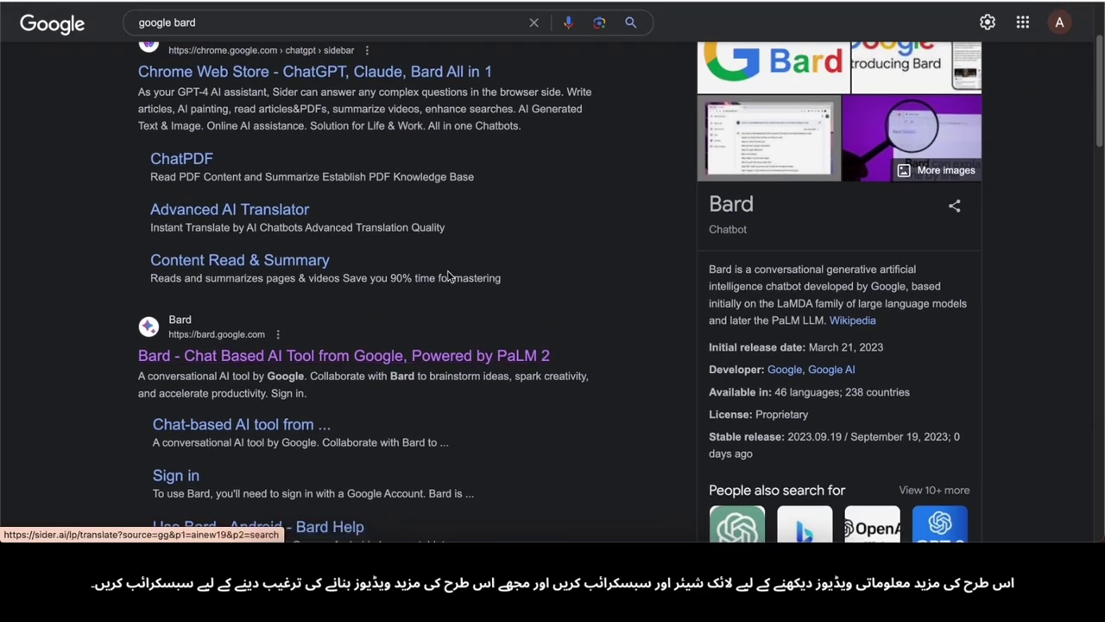
{"action": "left_click", "coordinate": [542, 355]}
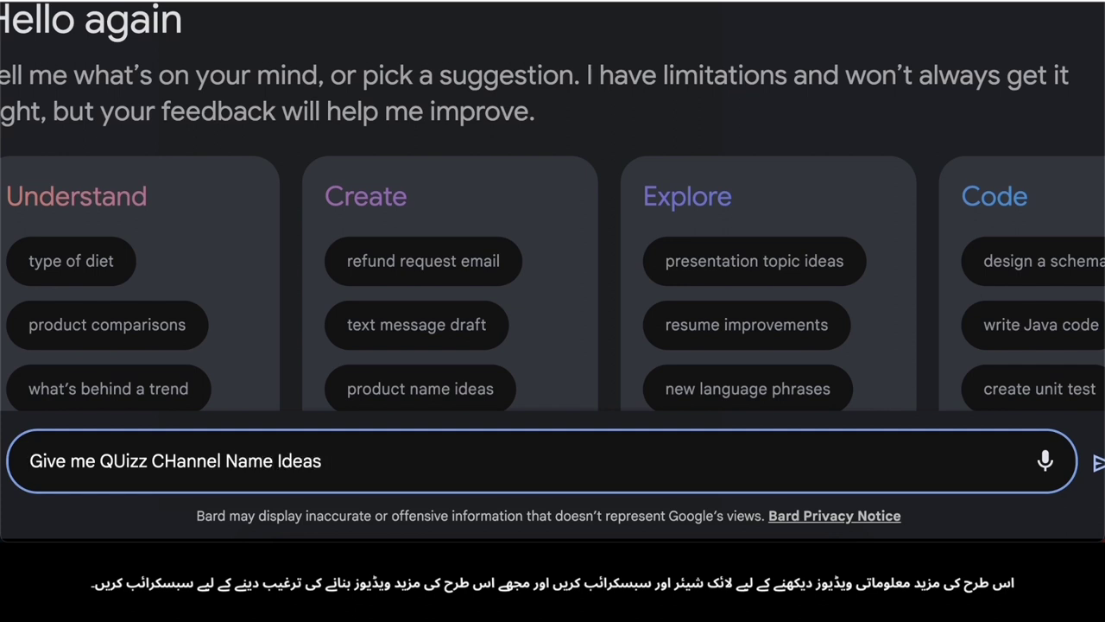
Ask Bard "Give me QUizz CHannel Name Ideas" and read through its suggestions.
{"action": "key", "text": "Return"}
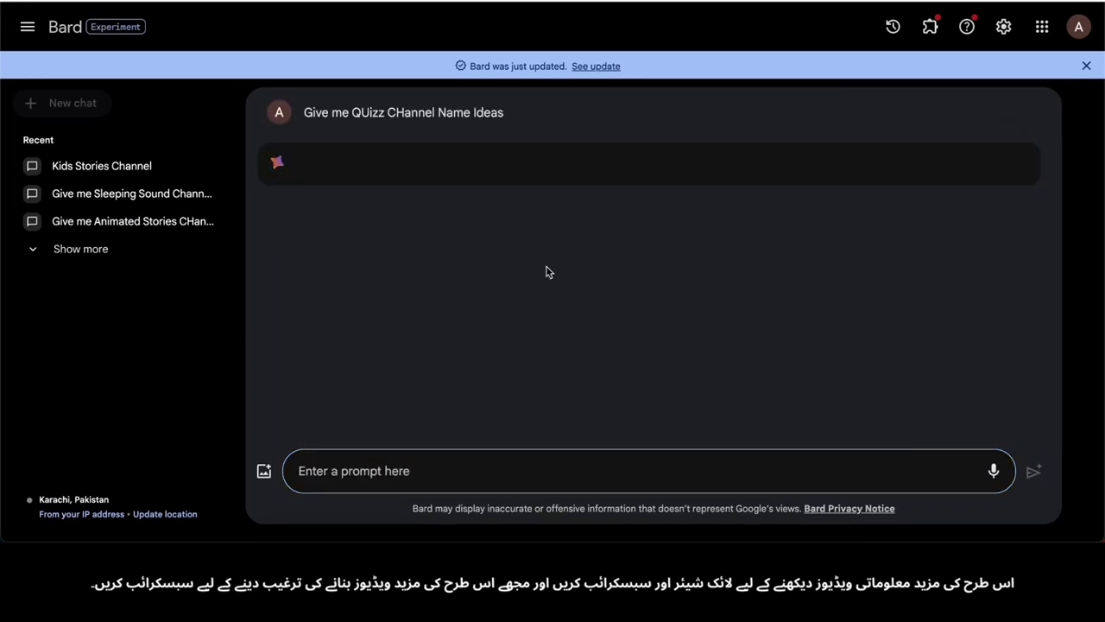
{"action": "scroll", "coordinate": [394, 313], "scroll_direction": "down", "scroll_amount": 2}
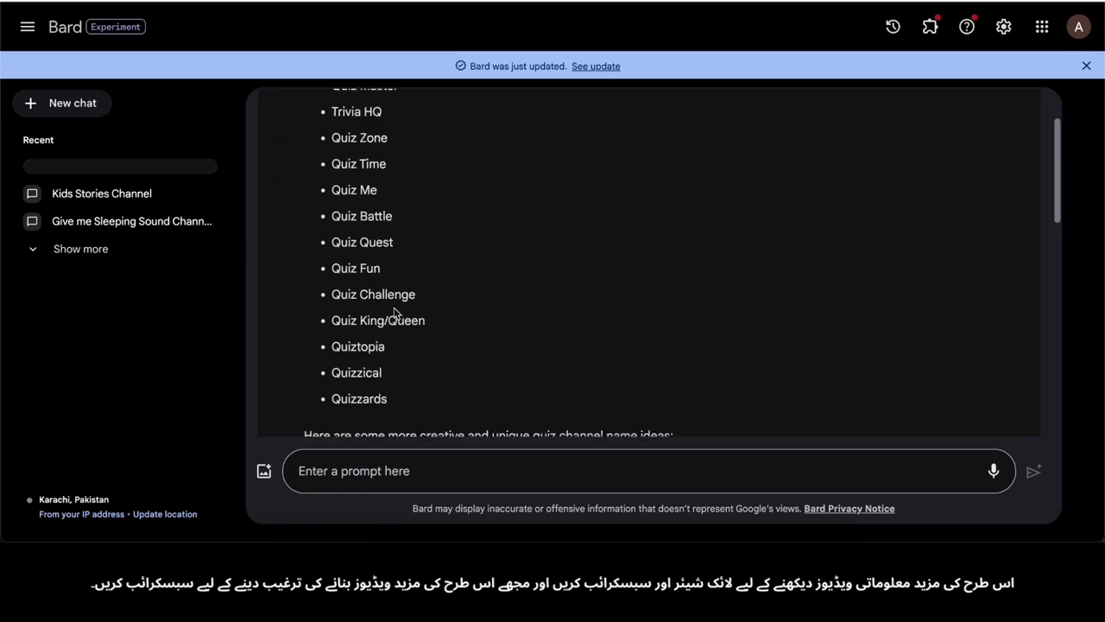
{"action": "scroll", "coordinate": [394, 312], "scroll_direction": "down", "scroll_amount": 10}
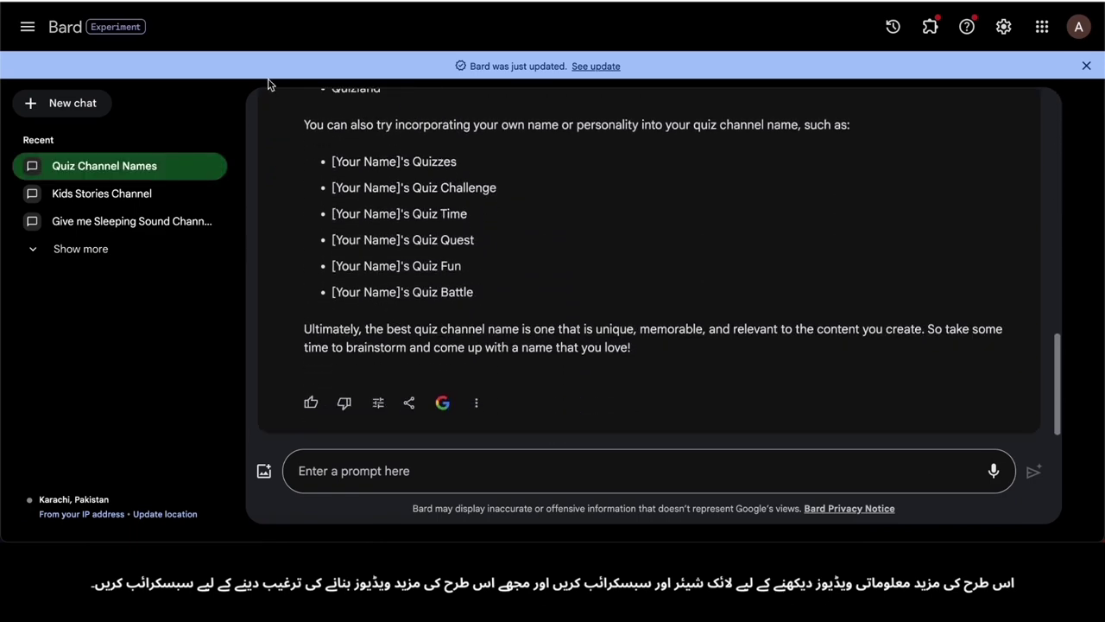
Select the suggested name "The Quiz Challenge" in the list of more creative and unique channel names.
{"action": "scroll", "coordinate": [301, 221], "scroll_direction": "up", "scroll_amount": 5}
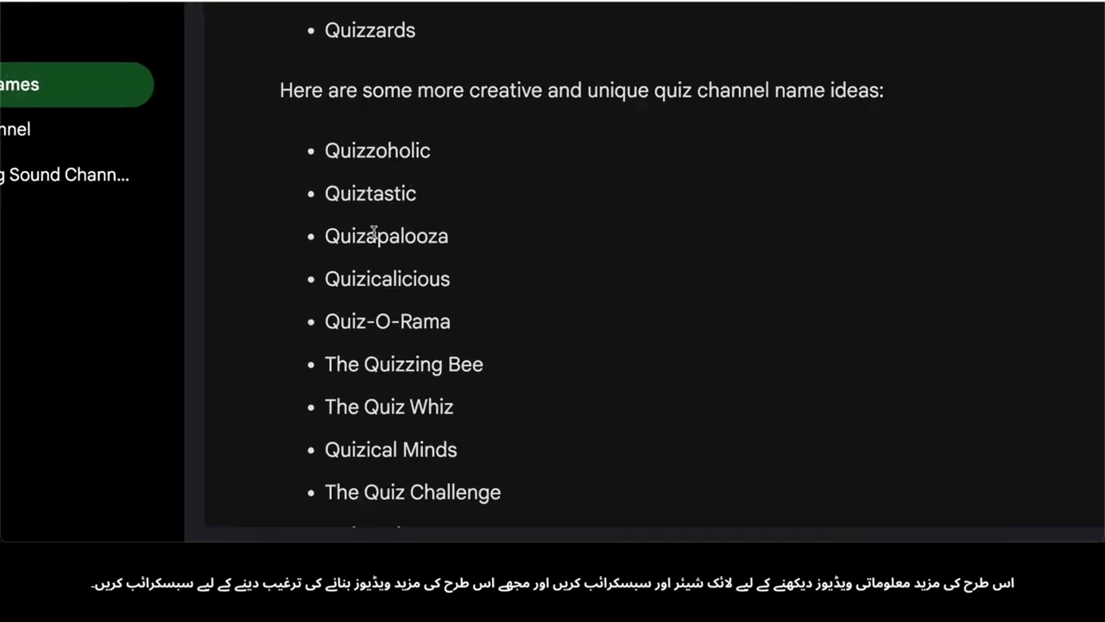
{"action": "double_click", "coordinate": [357, 244]}
{"action": "scroll", "coordinate": [366, 393], "scroll_direction": "down", "scroll_amount": 3}
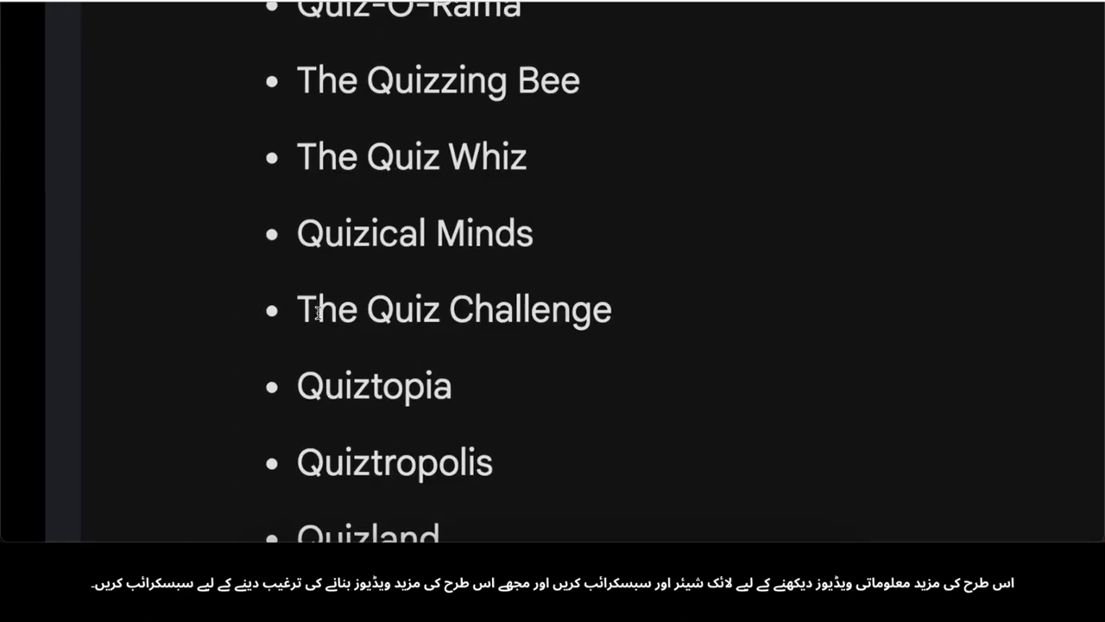
{"action": "left_click_drag", "start_coordinate": [361, 359], "coordinate": [541, 371]}
{"action": "left_click_drag", "start_coordinate": [302, 312], "coordinate": [614, 311]}
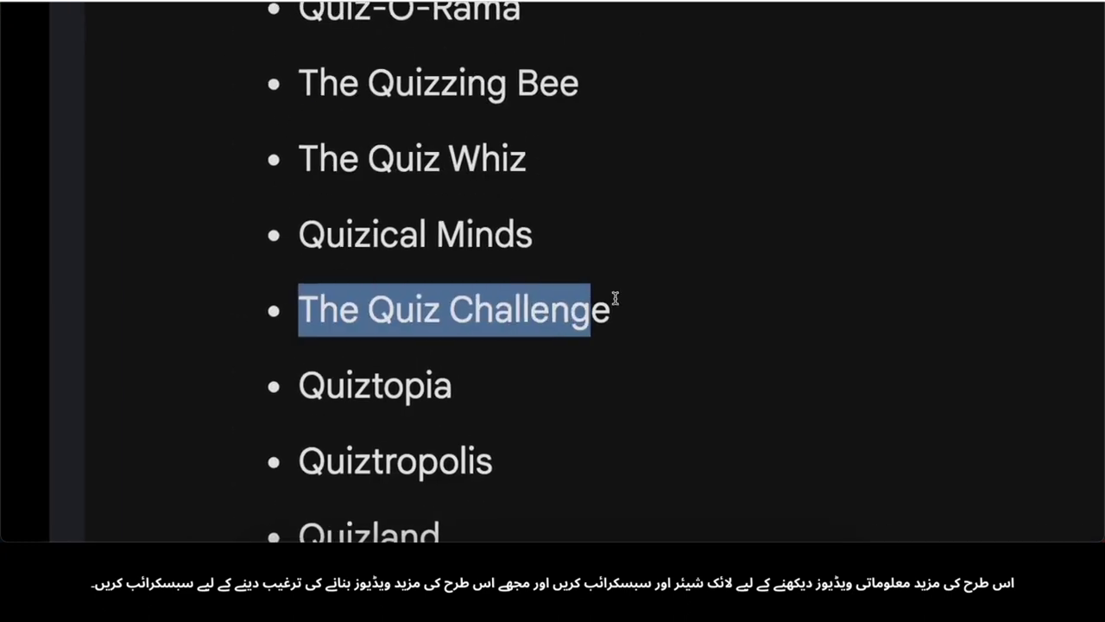
{"action": "scroll", "coordinate": [583, 322], "scroll_direction": "up", "scroll_amount": 5}
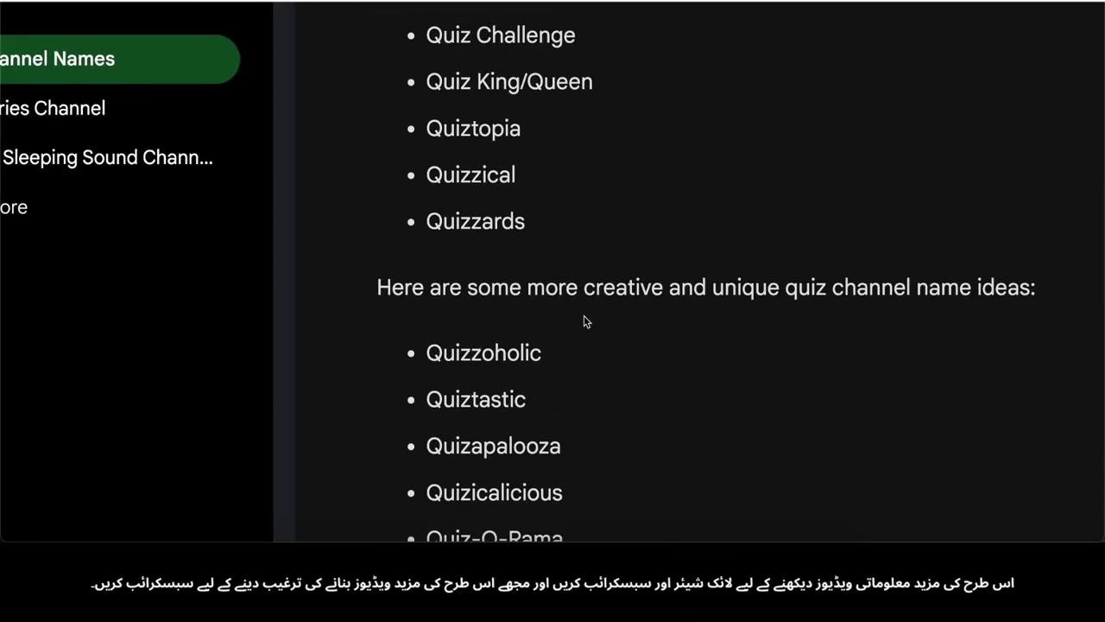
{"action": "scroll", "coordinate": [579, 322], "scroll_direction": "up", "scroll_amount": 4}
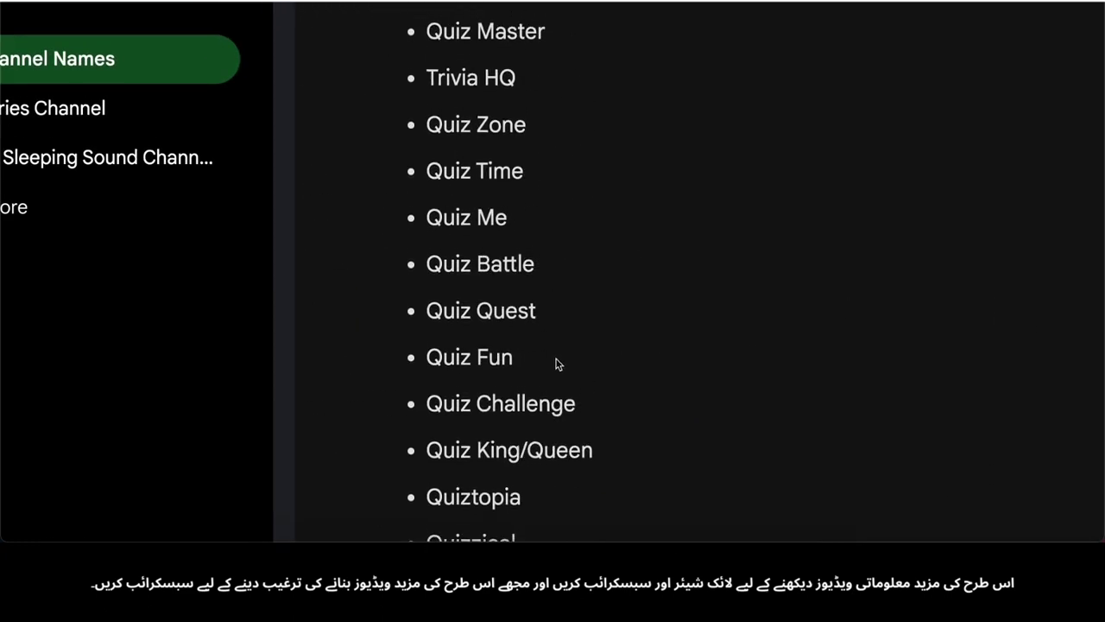
{"action": "scroll", "coordinate": [557, 358], "scroll_direction": "up", "scroll_amount": 2}
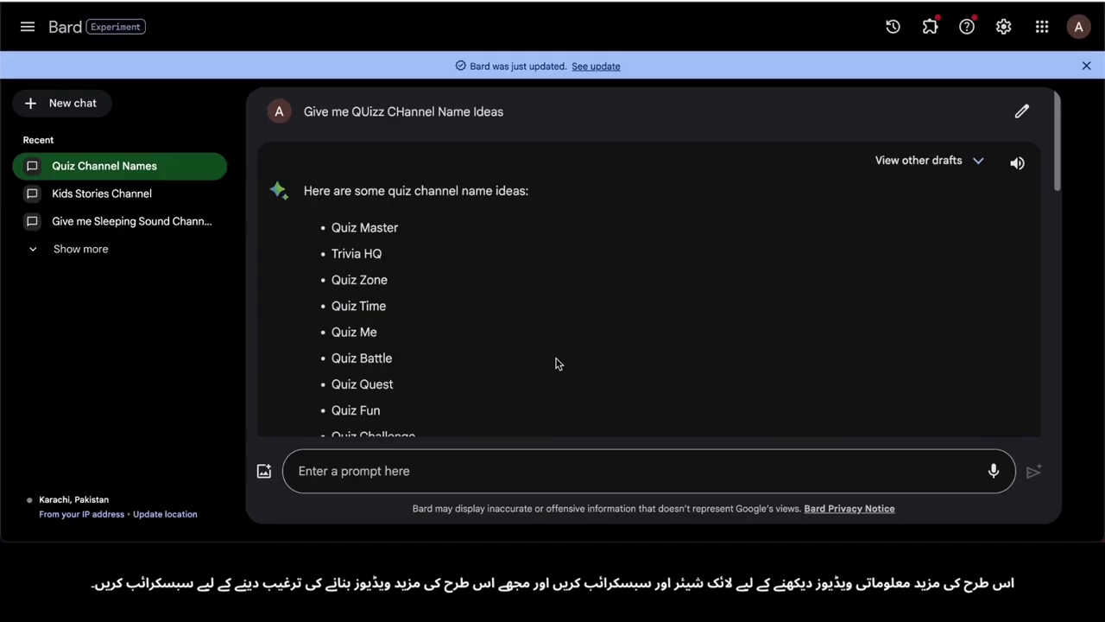
{"action": "scroll", "coordinate": [558, 363], "scroll_direction": "down", "scroll_amount": 5}
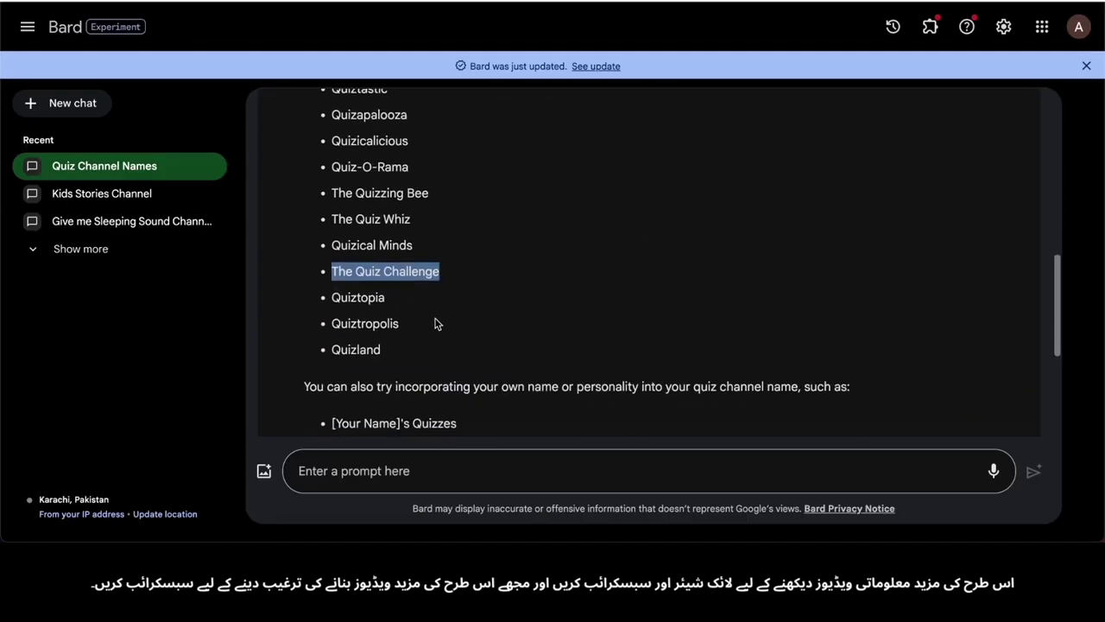
Submit the prompt: Write Channel Description based on quizz Videos Heres Channel Name "The Quiz Challenge".
{"action": "left_click", "coordinate": [448, 476]}
{"action": "scroll", "coordinate": [530, 414], "scroll_direction": "down", "scroll_amount": 3}
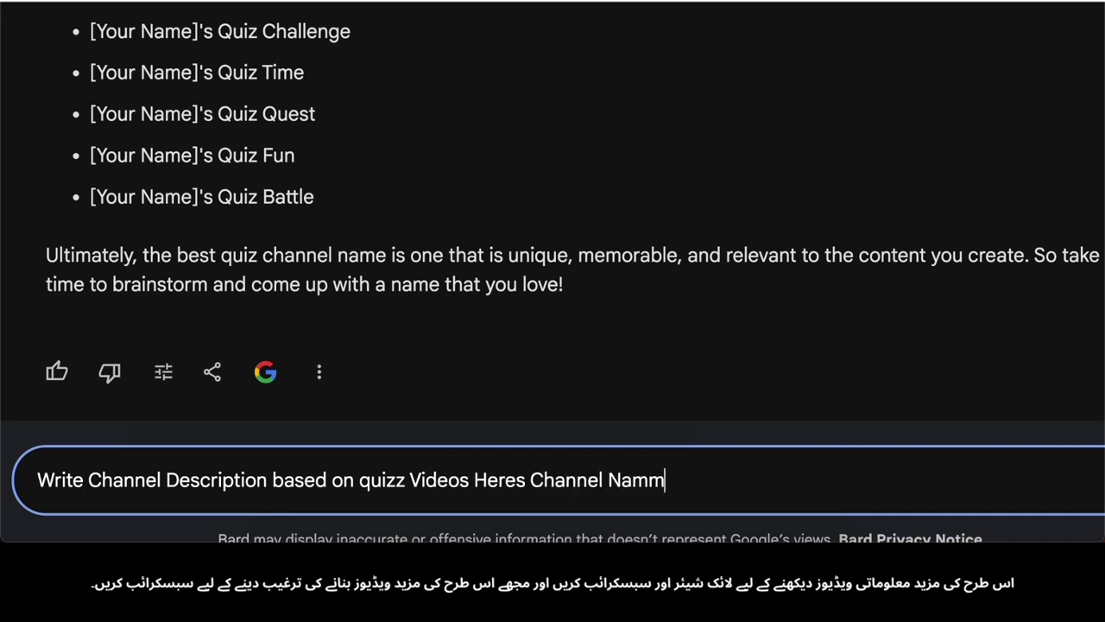
{"action": "key", "text": "shift+Return"}
{"action": "type", "text": "\""}
{"action": "key", "text": "shift+Return"}
{"action": "type", "text": "\""}
{"action": "key", "text": "Left"}
{"action": "key", "text": "BackSpace"}
{"action": "key", "text": "Left"}
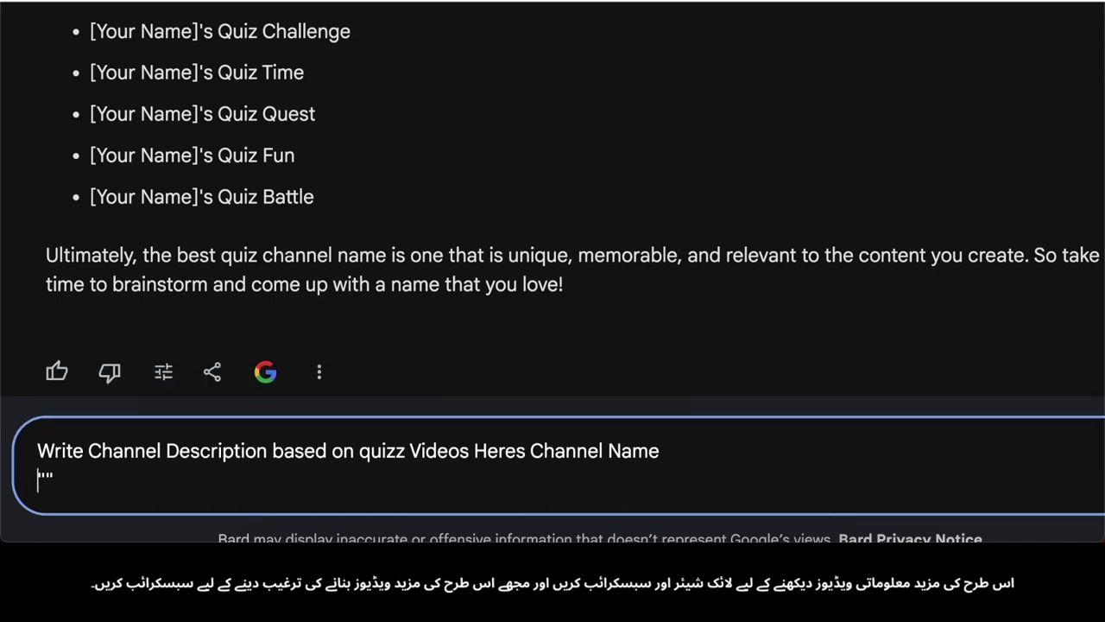
{"action": "key", "text": "BackSpace"}
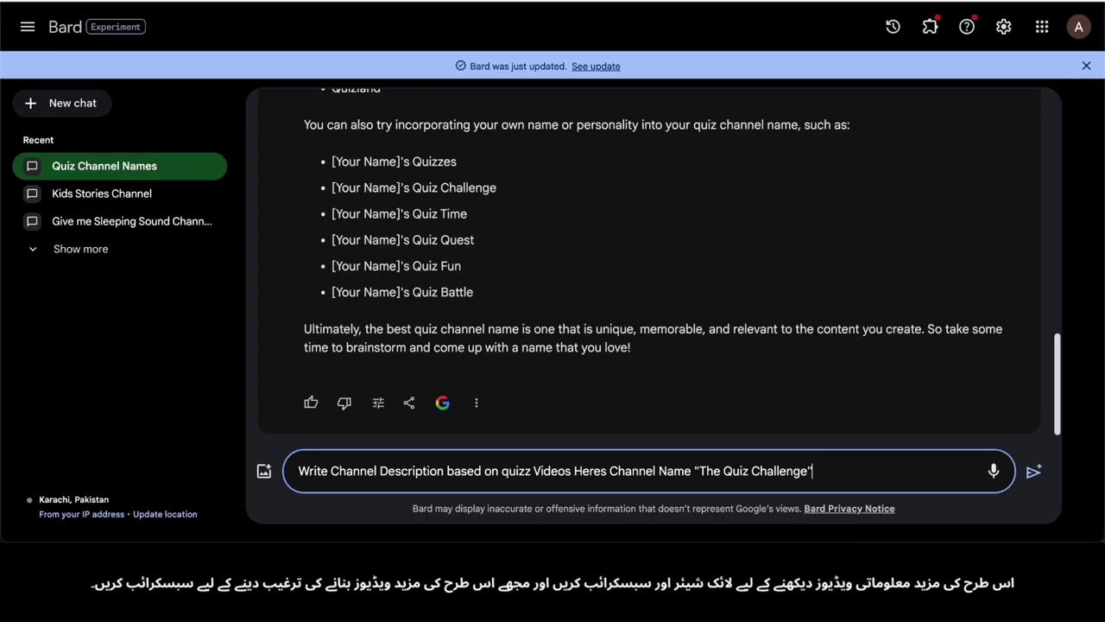
{"action": "key", "text": "Return"}
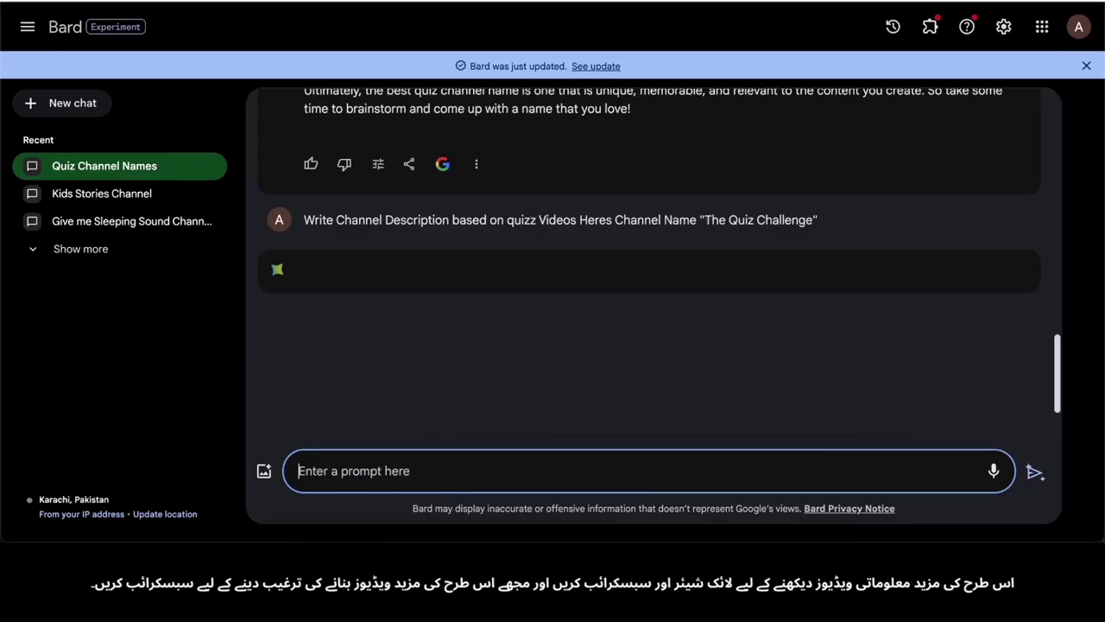
{"action": "scroll", "coordinate": [473, 263], "scroll_direction": "up", "scroll_amount": 12}
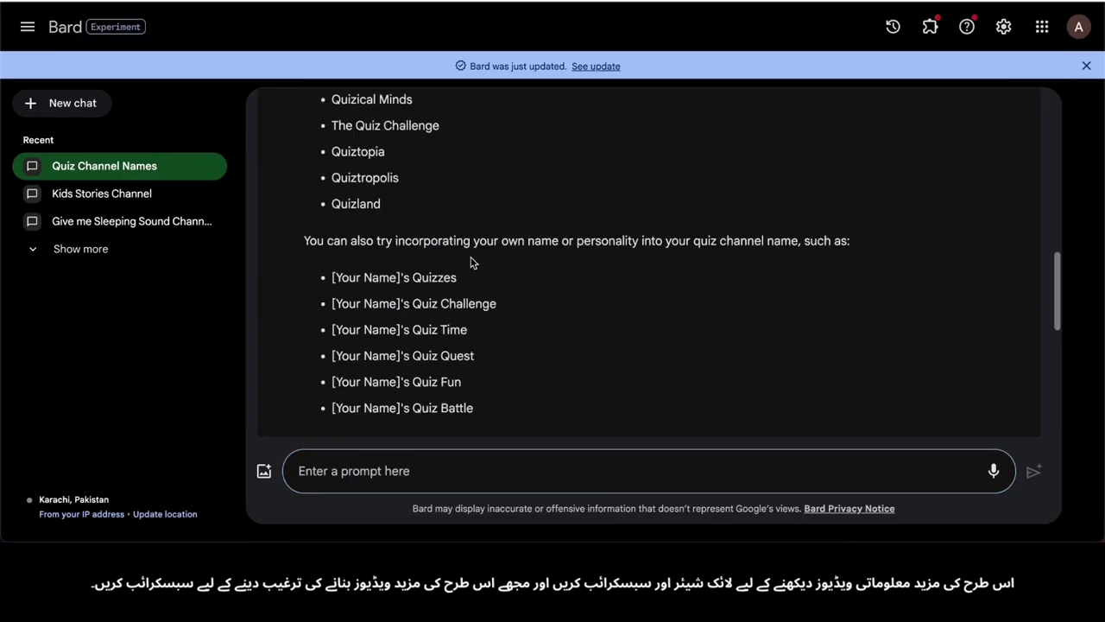
Read through Bard's first and second drafts of the channel description for The Quiz Challenge.
{"action": "scroll", "coordinate": [472, 263], "scroll_direction": "down", "scroll_amount": 12}
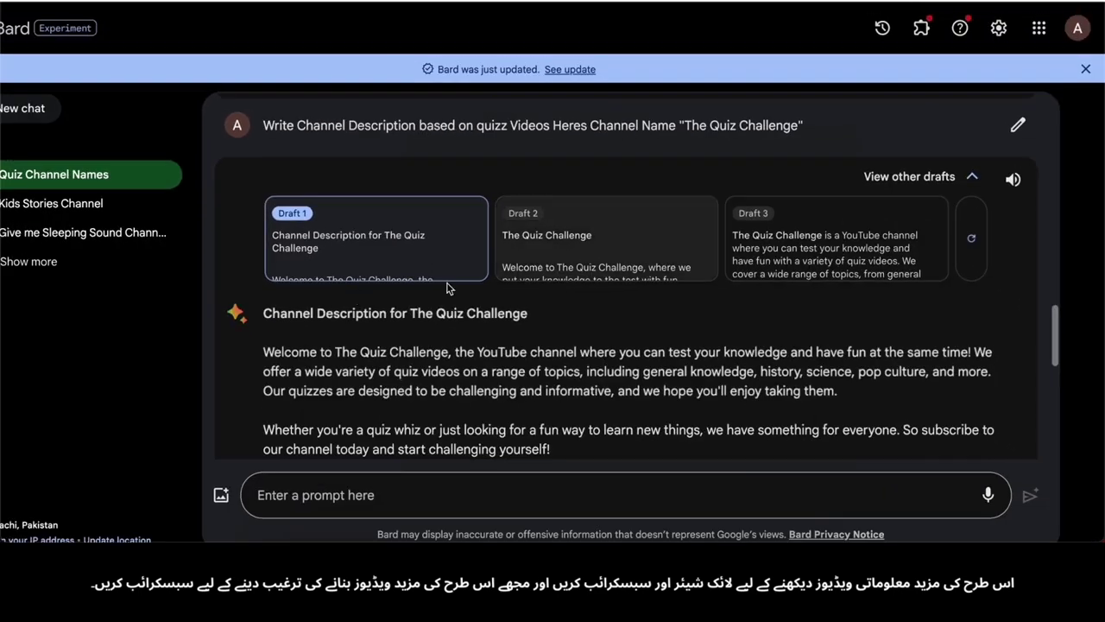
{"action": "scroll", "coordinate": [518, 346], "scroll_direction": "down", "scroll_amount": 5}
{"action": "scroll", "coordinate": [351, 270], "scroll_direction": "down", "scroll_amount": 2}
{"action": "scroll", "coordinate": [431, 259], "scroll_direction": "up", "scroll_amount": 10}
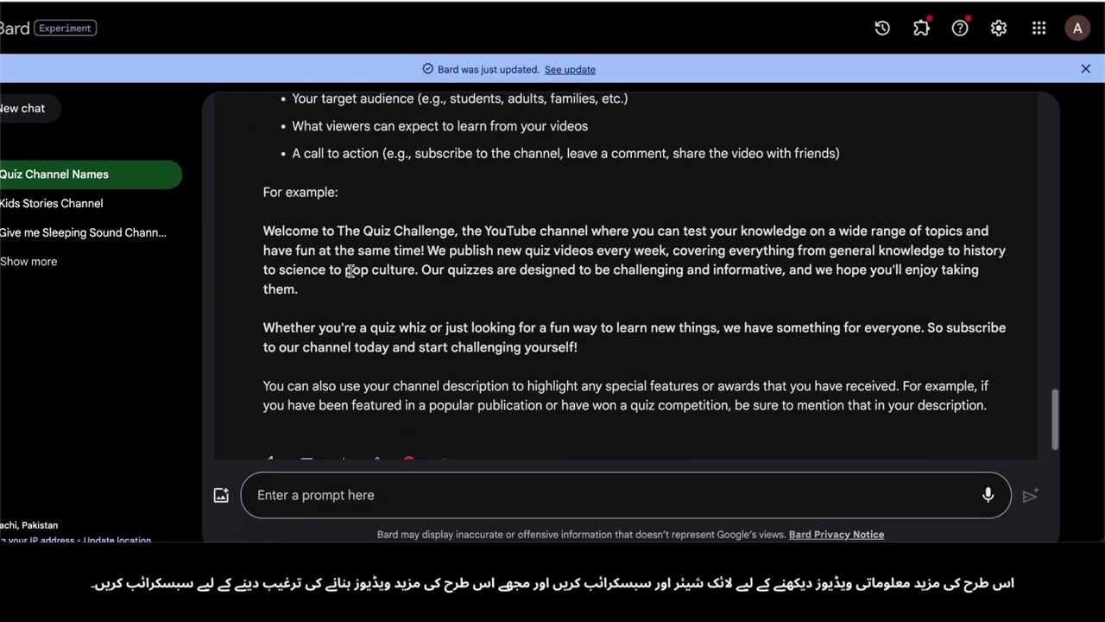
{"action": "scroll", "coordinate": [332, 315], "scroll_direction": "down", "scroll_amount": 6}
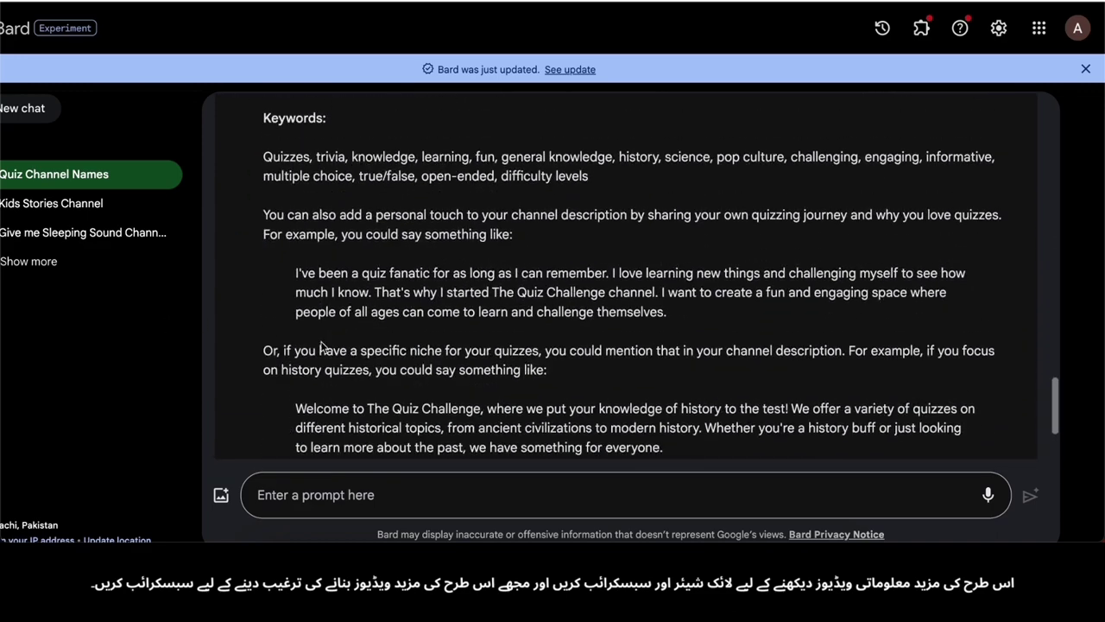
{"action": "scroll", "coordinate": [465, 348], "scroll_direction": "down", "scroll_amount": 2}
{"action": "scroll", "coordinate": [464, 354], "scroll_direction": "up", "scroll_amount": 6}
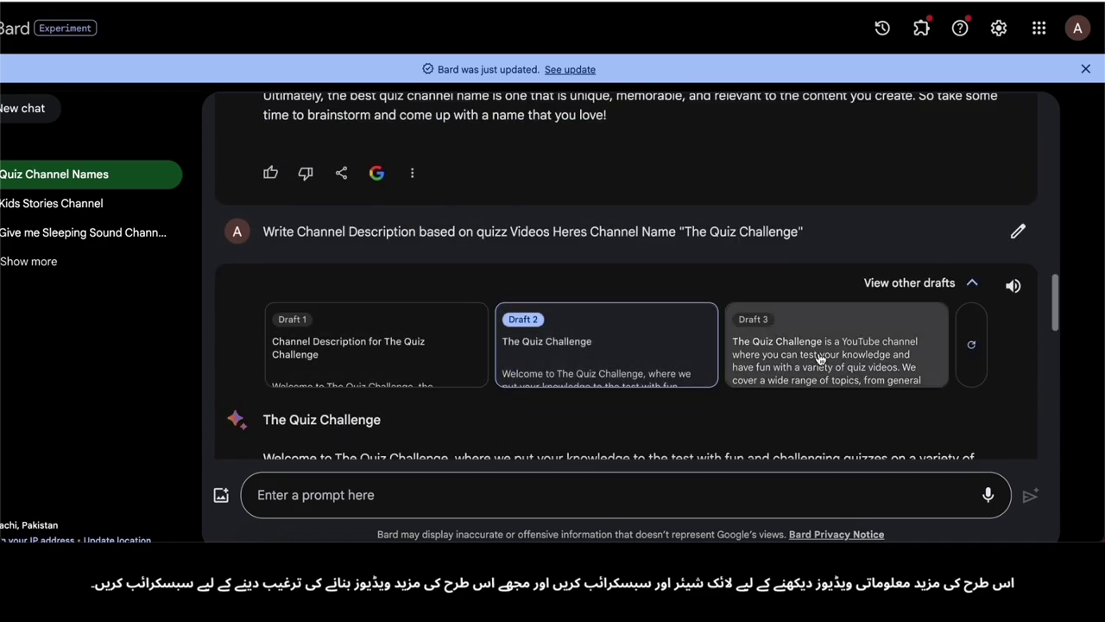
Open Draft 3 of the channel description and select its whole text.
{"action": "left_click", "coordinate": [820, 358]}
{"action": "scroll", "coordinate": [604, 302], "scroll_direction": "down", "scroll_amount": 5}
{"action": "scroll", "coordinate": [356, 203], "scroll_direction": "up", "scroll_amount": 3}
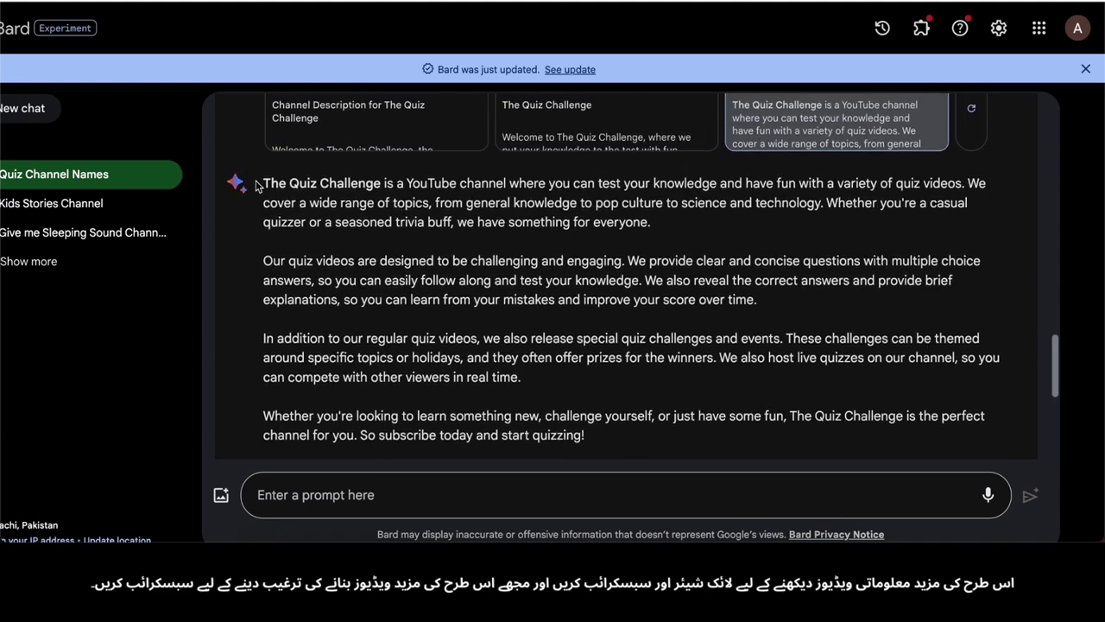
{"action": "left_click_drag", "start_coordinate": [259, 186], "coordinate": [874, 350]}
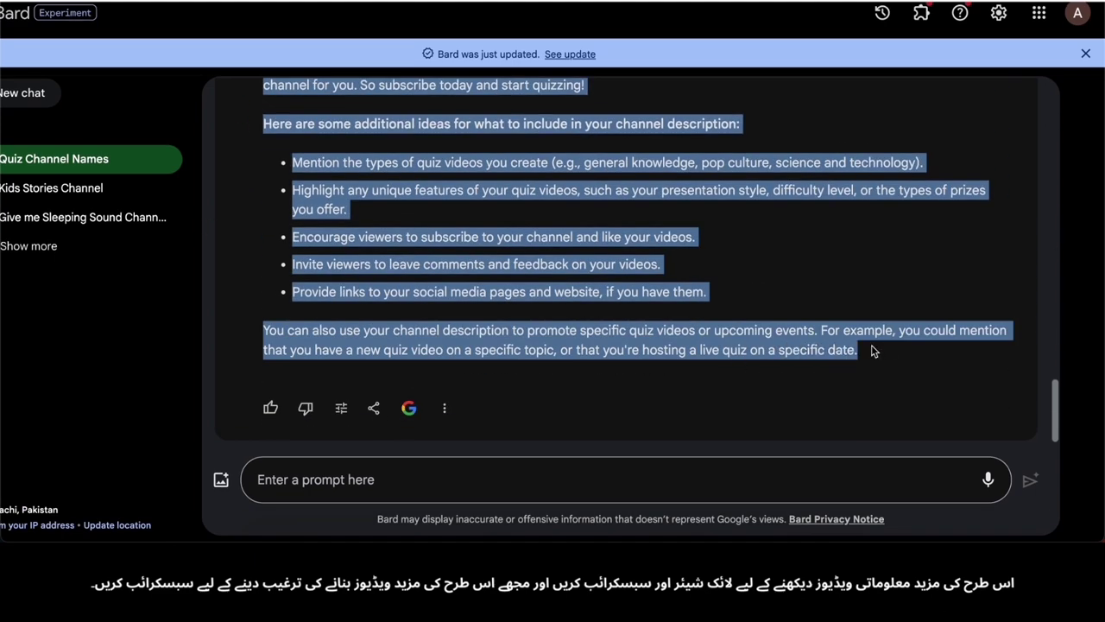
{"action": "scroll", "coordinate": [620, 303], "scroll_direction": "up", "scroll_amount": 7}
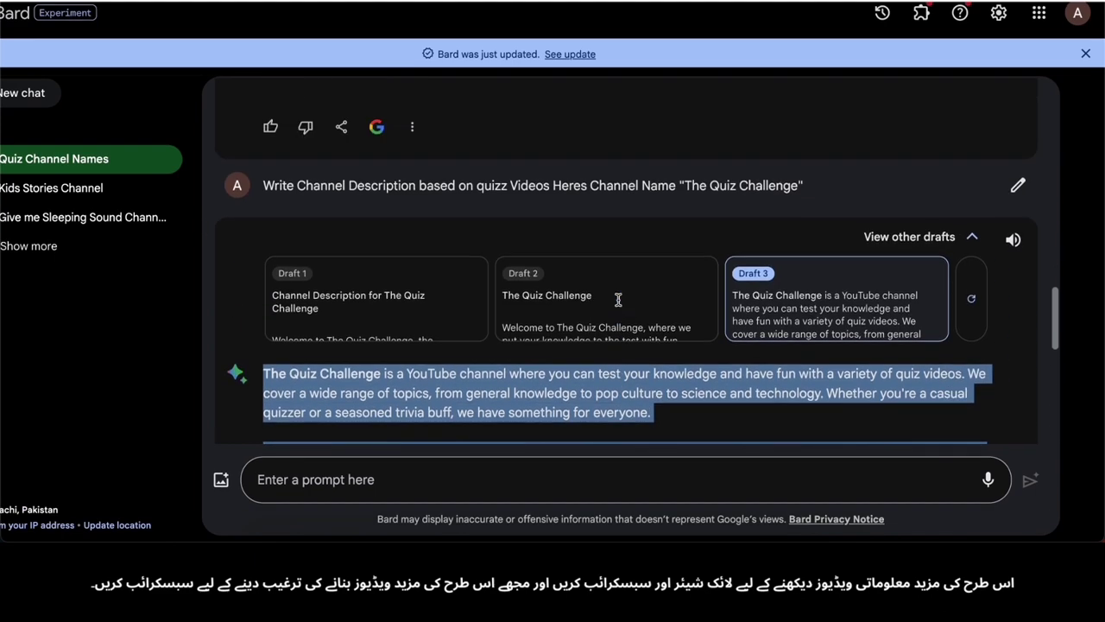
Regenerate Bard's drafts for the channel description prompt.
{"action": "scroll", "coordinate": [621, 301], "scroll_direction": "down", "scroll_amount": 1}
{"action": "left_click", "coordinate": [973, 264]}
{"action": "scroll", "coordinate": [577, 188], "scroll_direction": "up", "scroll_amount": 2}
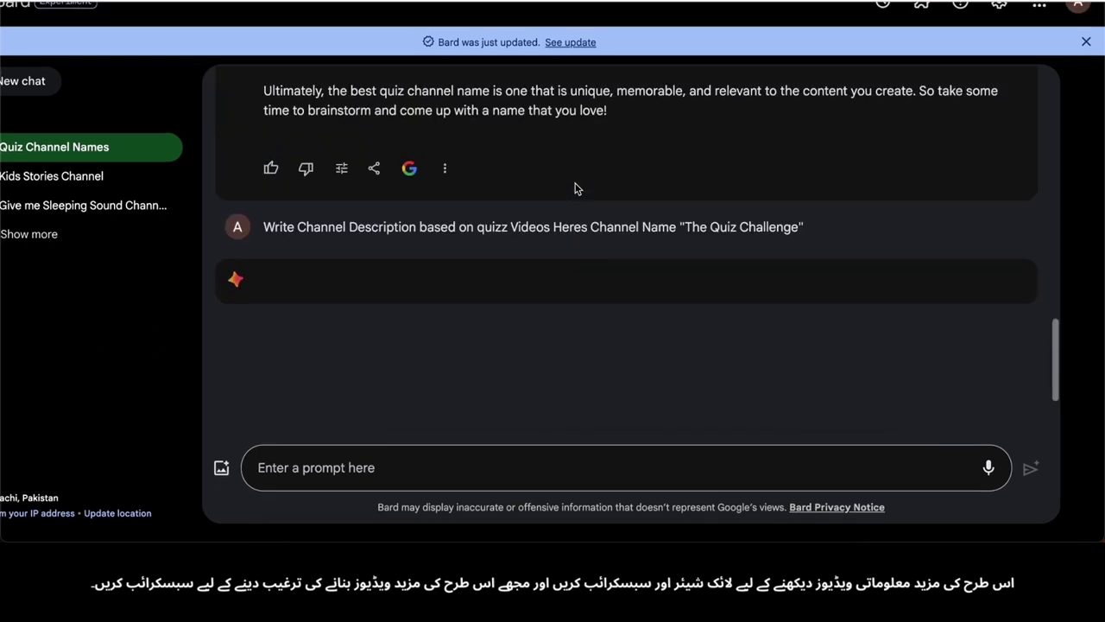
{"action": "scroll", "coordinate": [247, 259], "scroll_direction": "down", "scroll_amount": 1}
{"action": "scroll", "coordinate": [245, 257], "scroll_direction": "up", "scroll_amount": 5}
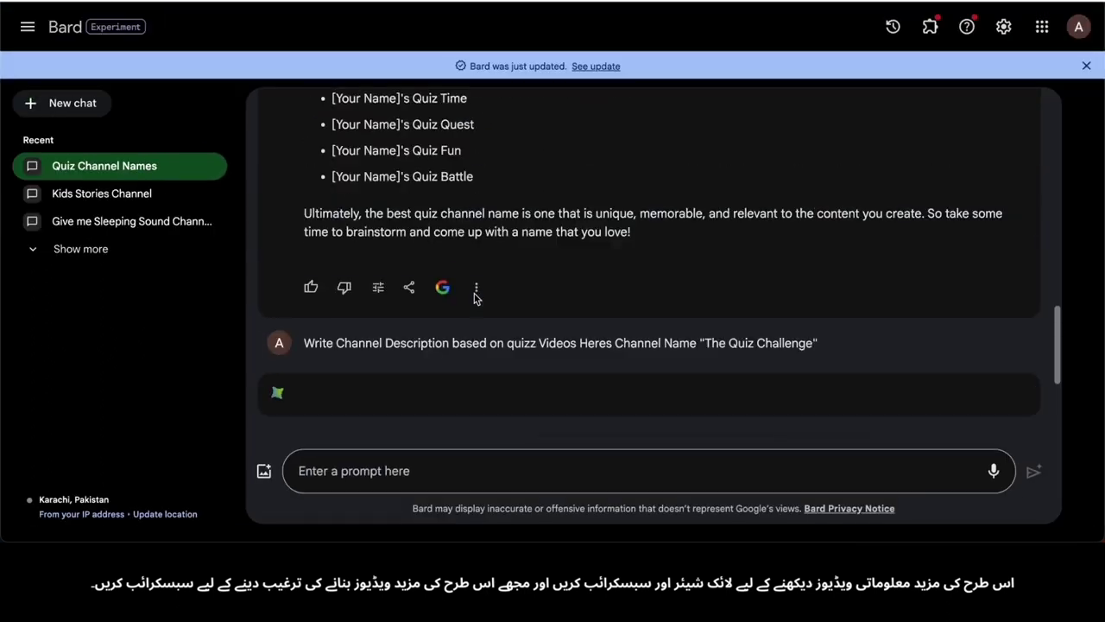
{"action": "scroll", "coordinate": [475, 297], "scroll_direction": "up", "scroll_amount": 10}
{"action": "scroll", "coordinate": [474, 300], "scroll_direction": "down", "scroll_amount": 20}
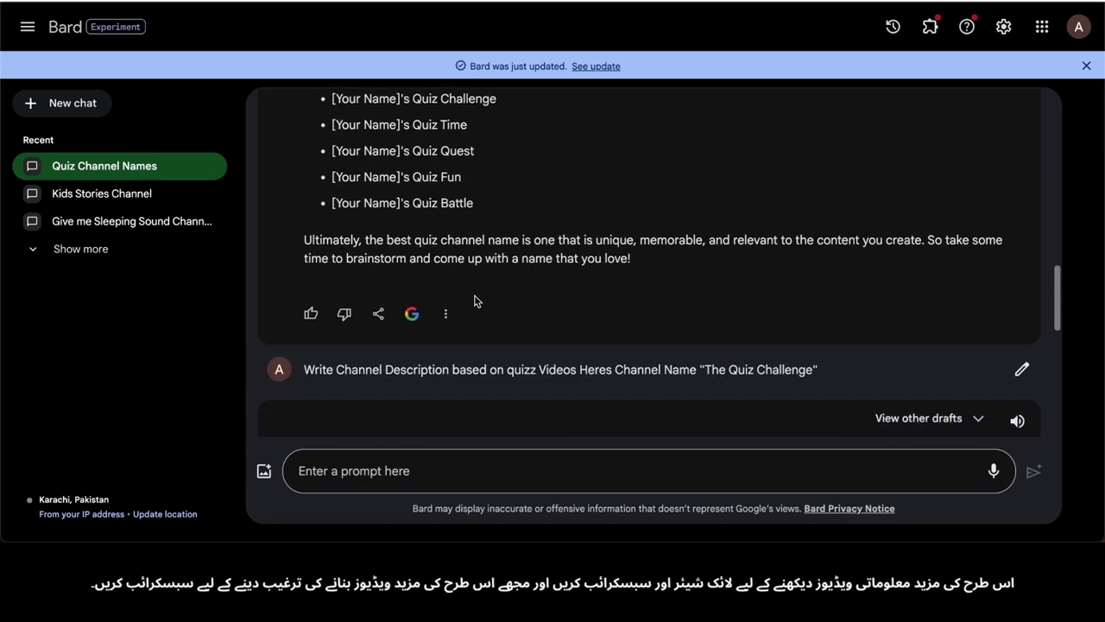
Expand the new description drafts, regenerate them once more, and read the fresh response.
{"action": "scroll", "coordinate": [441, 311], "scroll_direction": "up", "scroll_amount": 3}
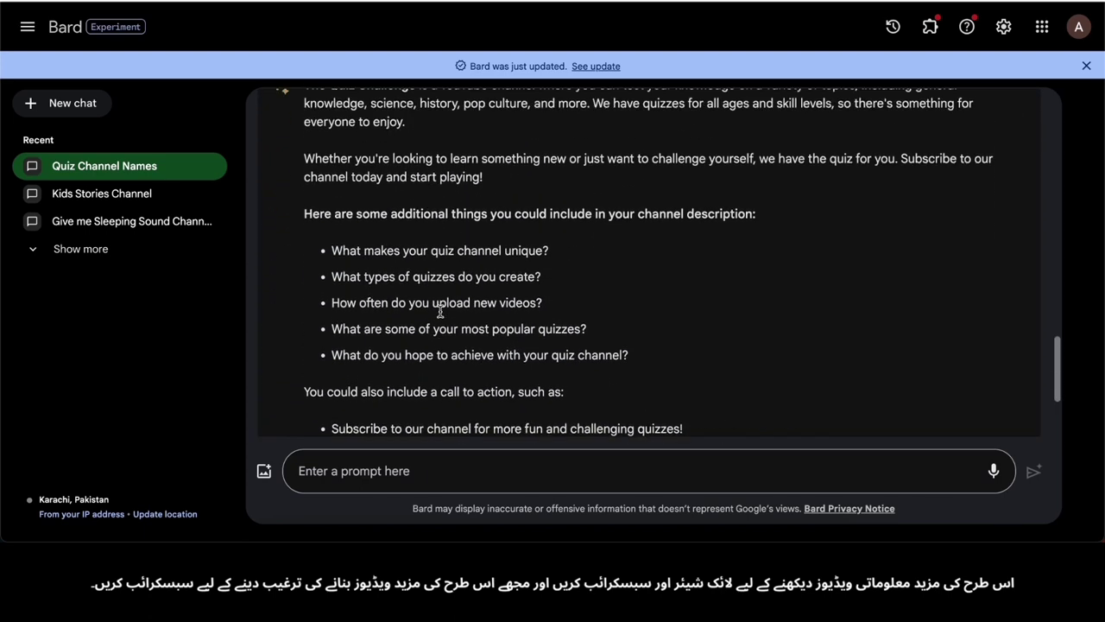
{"action": "left_click", "coordinate": [964, 159]}
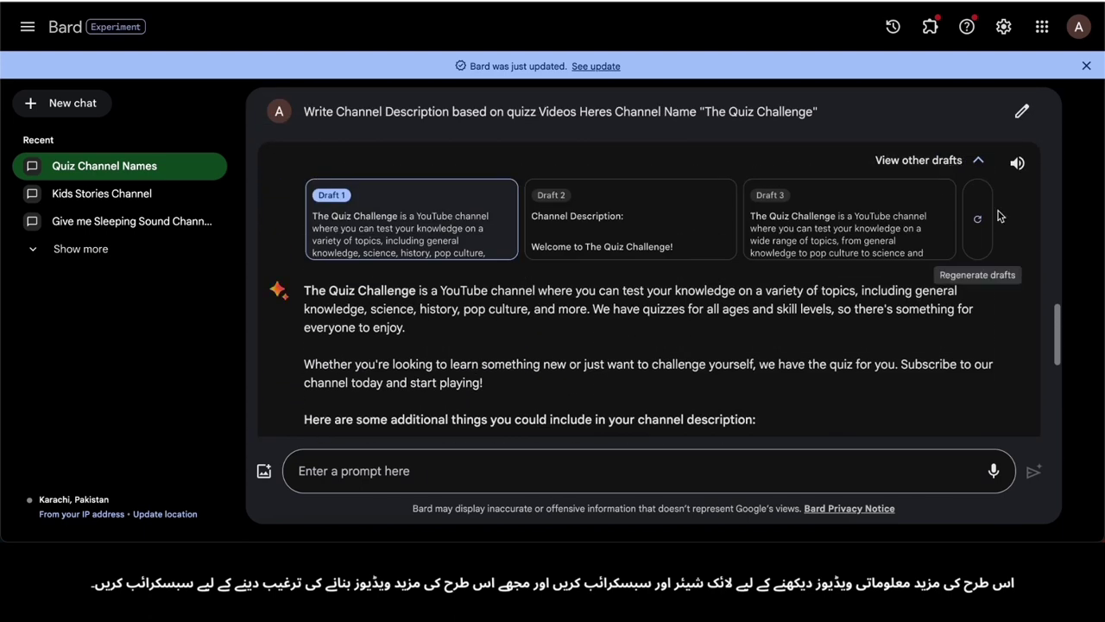
{"action": "left_click", "coordinate": [984, 218]}
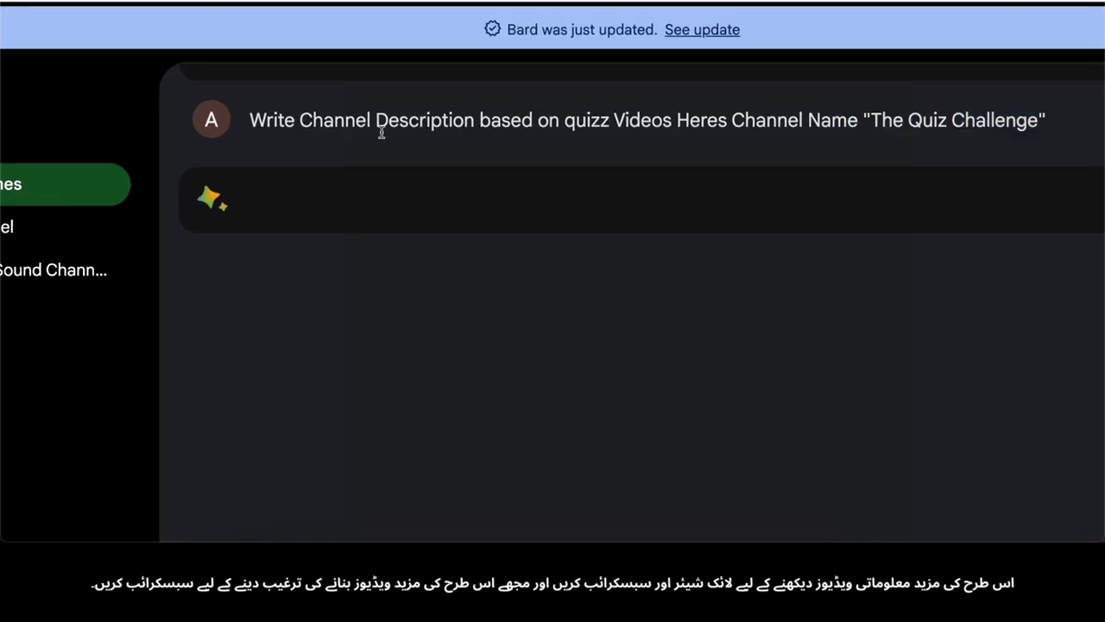
{"action": "triple_click", "coordinate": [380, 132]}
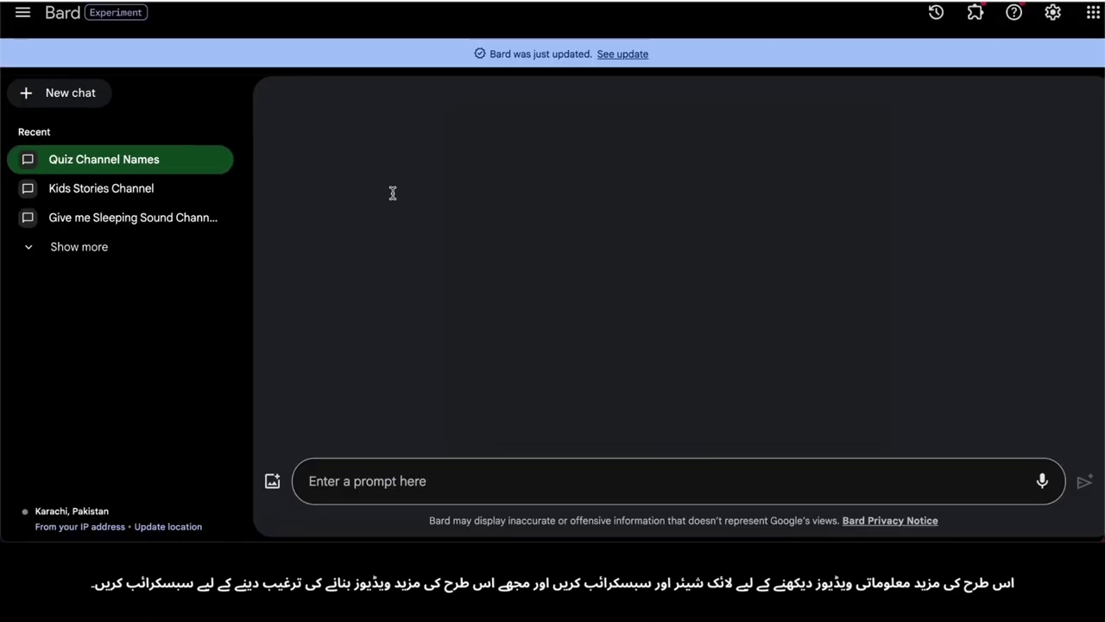
{"action": "scroll", "coordinate": [507, 221], "scroll_direction": "down", "scroll_amount": 6}
{"action": "scroll", "coordinate": [506, 222], "scroll_direction": "up", "scroll_amount": 15}
{"action": "scroll", "coordinate": [504, 222], "scroll_direction": "down", "scroll_amount": 10}
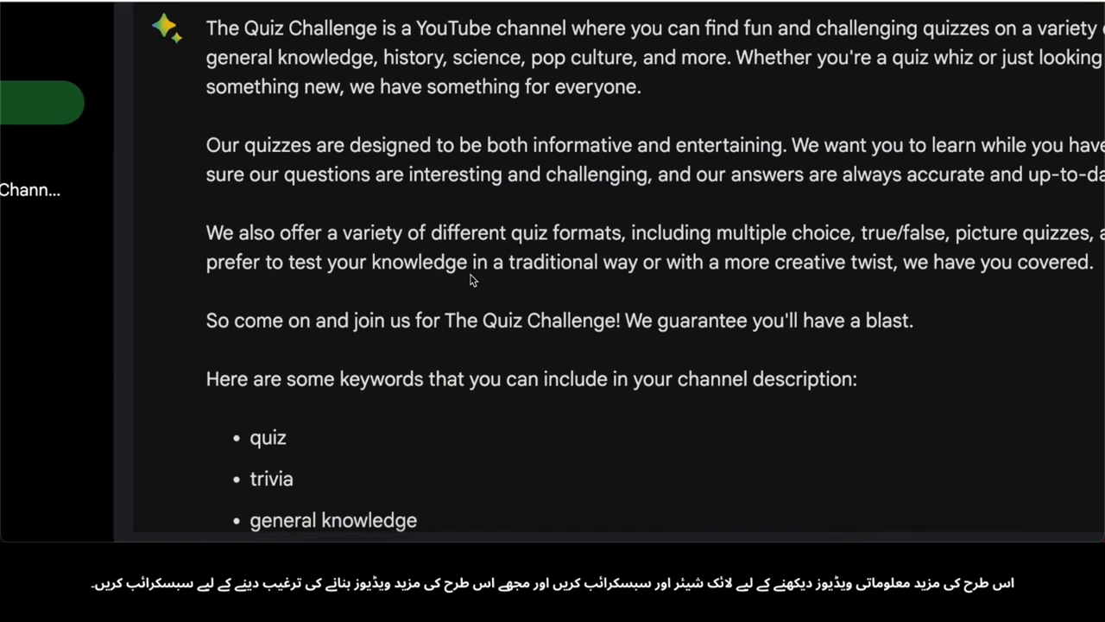
Select the four description paragraphs in the new response, leaving out the keyword list.
{"action": "left_click_drag", "start_coordinate": [206, 28], "coordinate": [985, 306]}
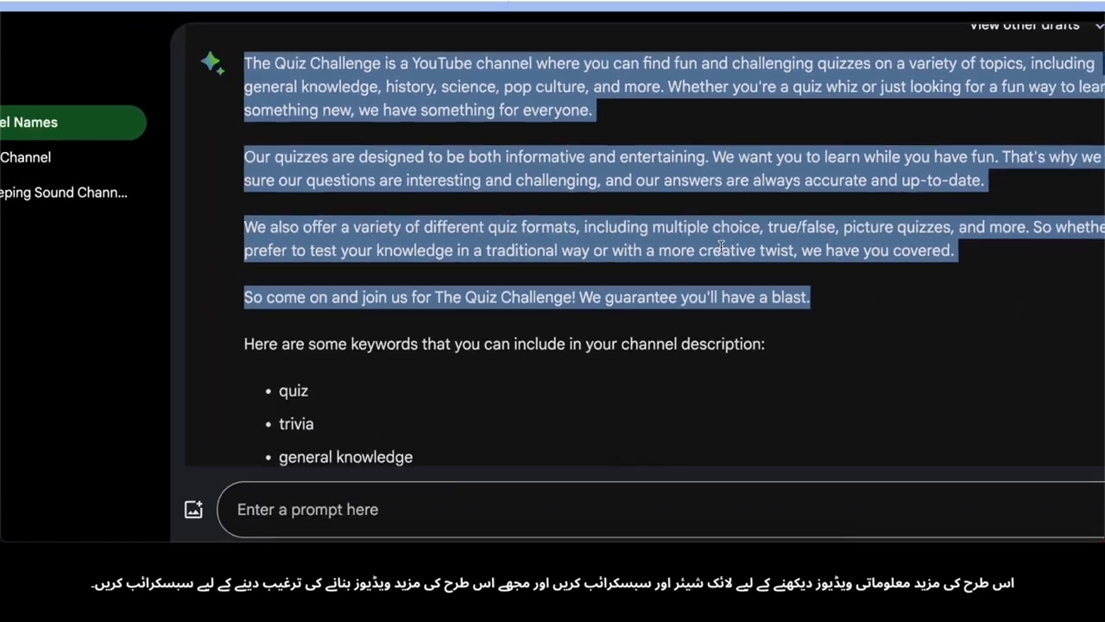
{"action": "scroll", "coordinate": [685, 215], "scroll_direction": "up", "scroll_amount": 3}
{"action": "scroll", "coordinate": [686, 250], "scroll_direction": "up", "scroll_amount": 10}
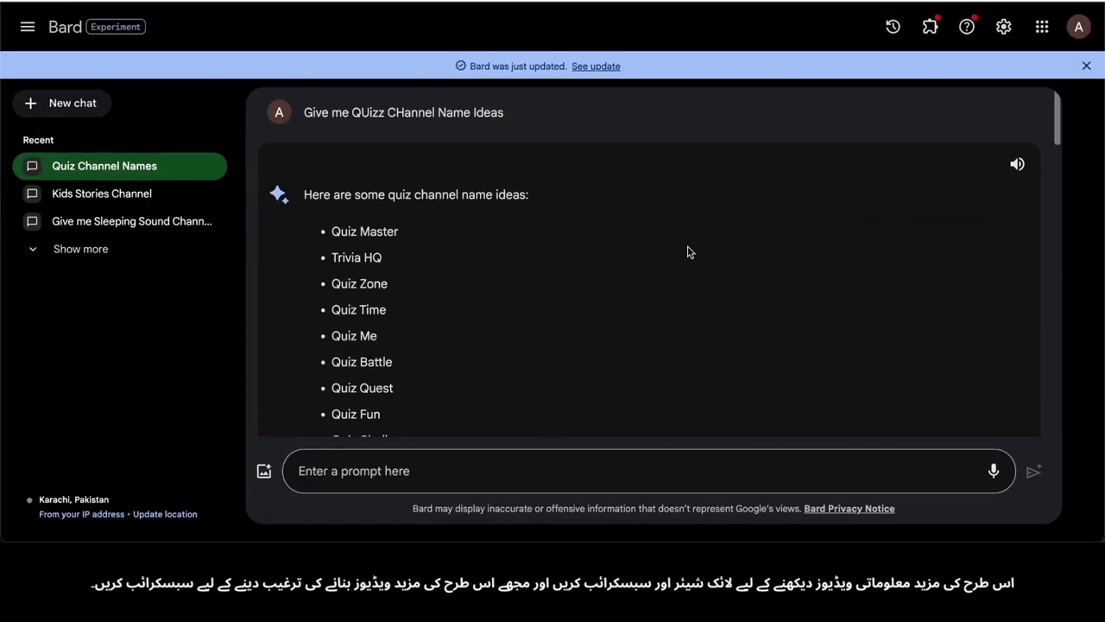
Search Google for "canva" in another tab and open the Canva site from the results.
{"action": "key", "text": "super+shift+5"}
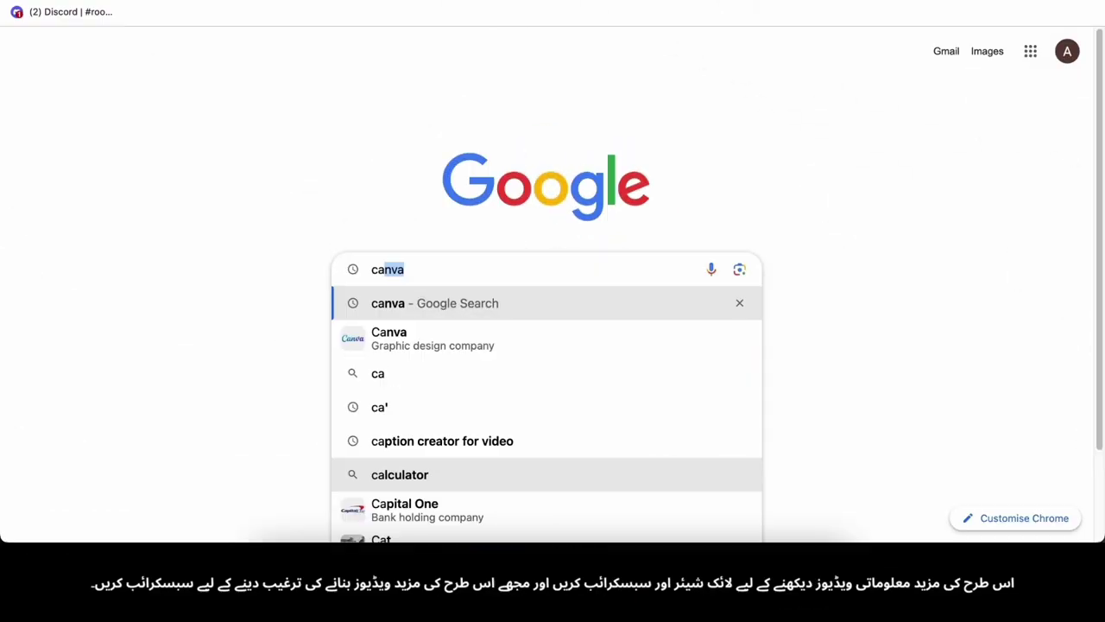
{"action": "key", "text": "Return"}
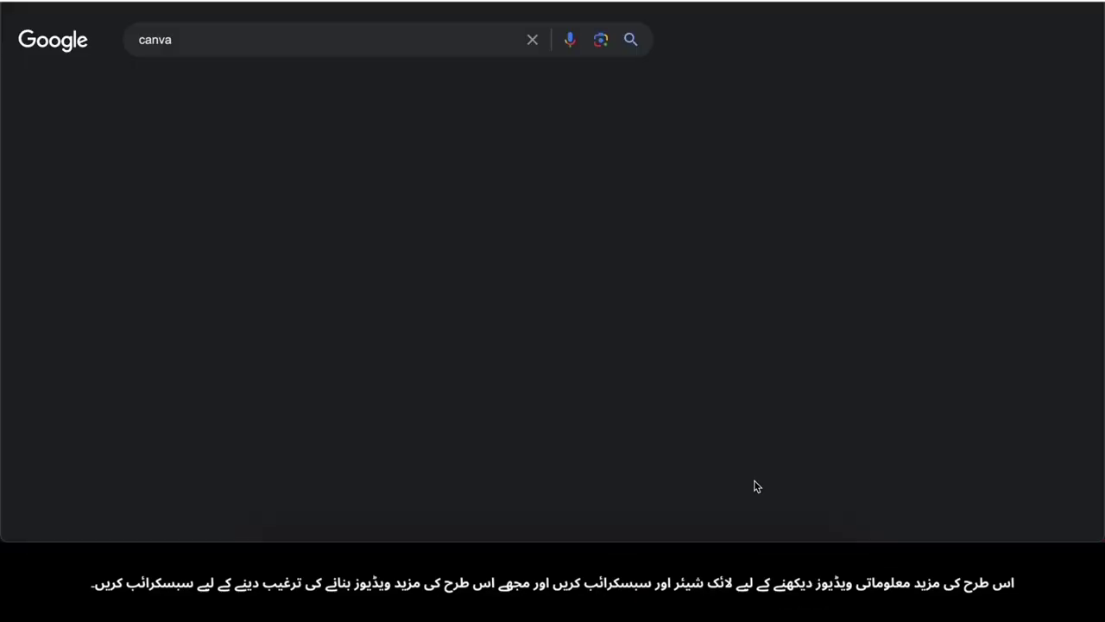
{"action": "left_click", "coordinate": [259, 193]}
{"action": "scroll", "coordinate": [907, 102], "scroll_direction": "down", "scroll_amount": 2}
{"action": "scroll", "coordinate": [906, 103], "scroll_direction": "up", "scroll_amount": 2}
Find the Logo design type on Canva's home page and create a blank logo design.
{"action": "left_click", "coordinate": [609, 128]}
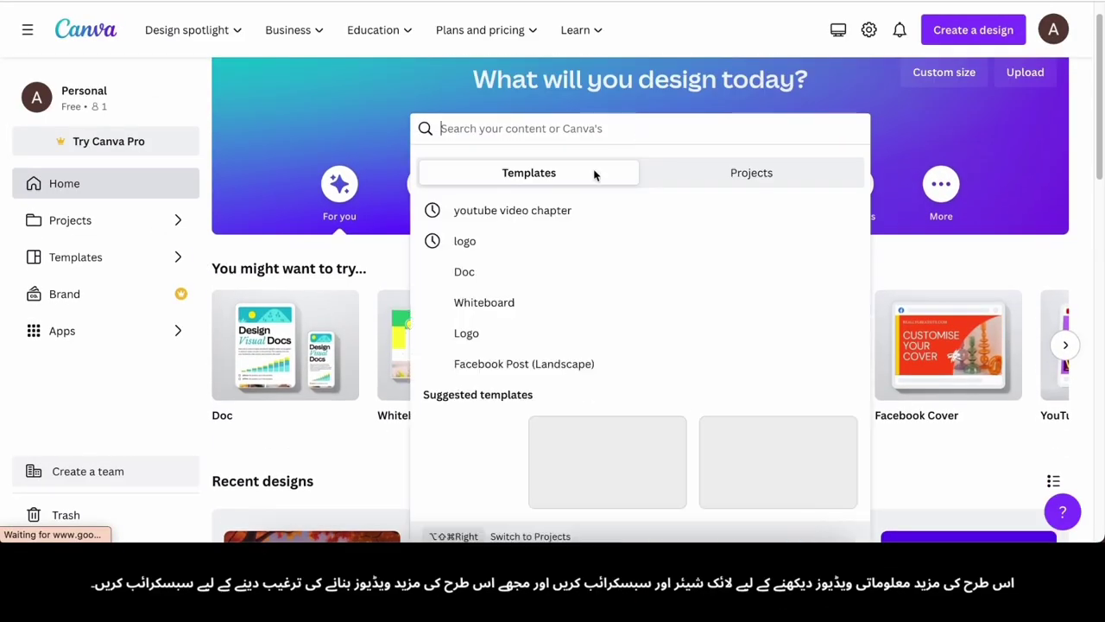
{"action": "scroll", "coordinate": [444, 239], "scroll_direction": "up", "scroll_amount": 5}
{"action": "scroll", "coordinate": [444, 239], "scroll_direction": "down", "scroll_amount": 5}
{"action": "left_click", "coordinate": [463, 328]}
{"action": "scroll", "coordinate": [319, 366], "scroll_direction": "down", "scroll_amount": 2}
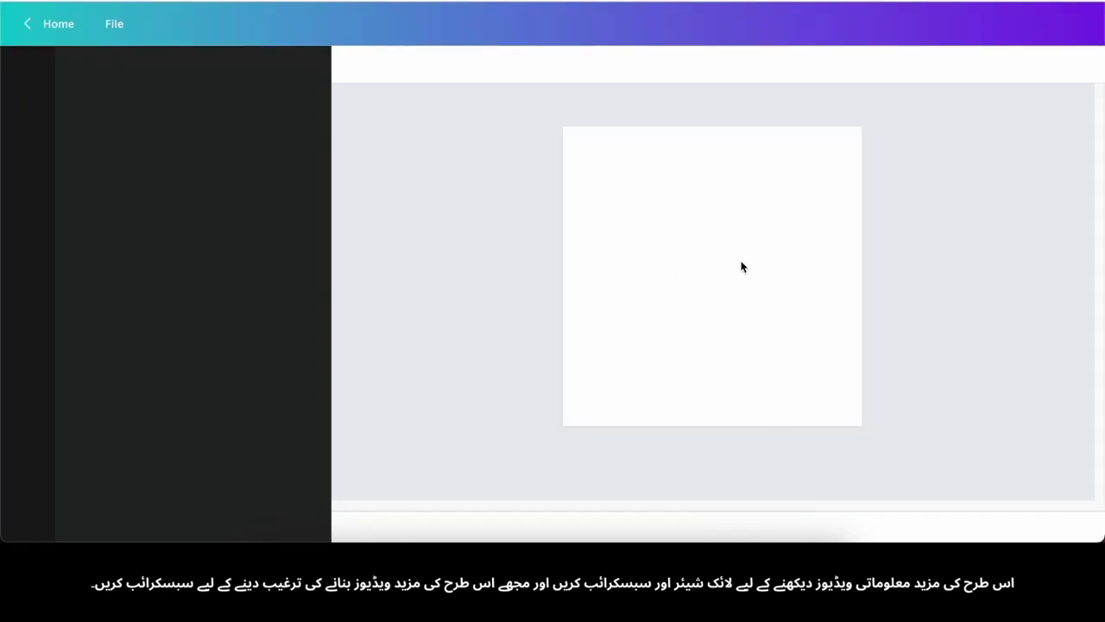
Try several default solid colours on the logo's background and settle on the bright violet-blue.
{"action": "left_click", "coordinate": [350, 64]}
{"action": "scroll", "coordinate": [195, 294], "scroll_direction": "down", "scroll_amount": 2}
{"action": "left_click", "coordinate": [296, 340]}
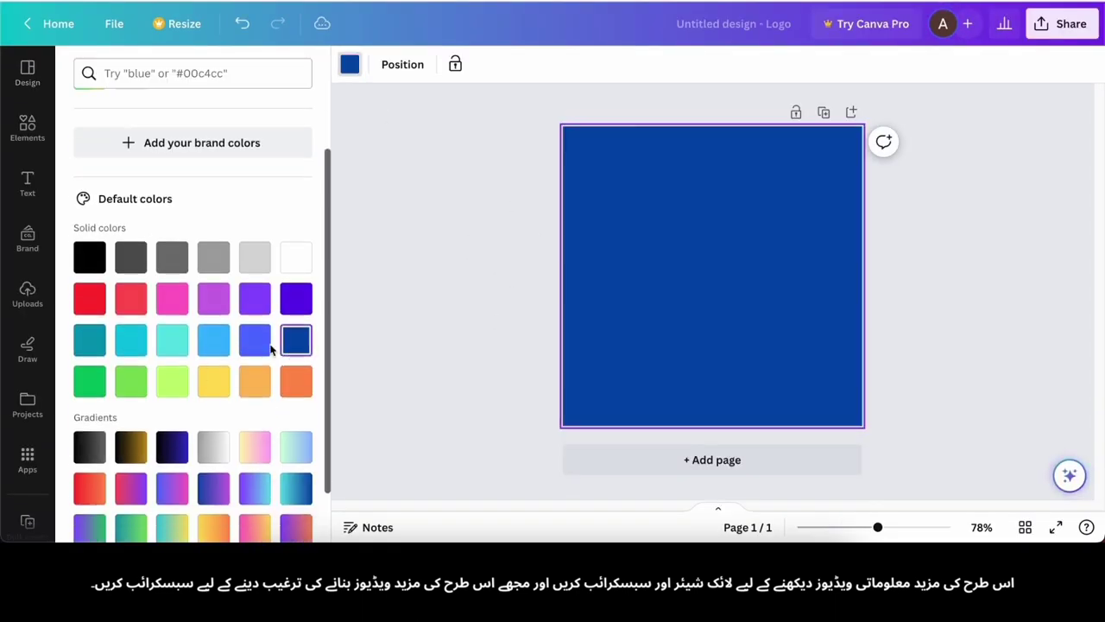
{"action": "left_click", "coordinate": [89, 340]}
{"action": "left_click", "coordinate": [296, 298]}
{"action": "left_click", "coordinate": [214, 298]}
{"action": "left_click", "coordinate": [255, 339]}
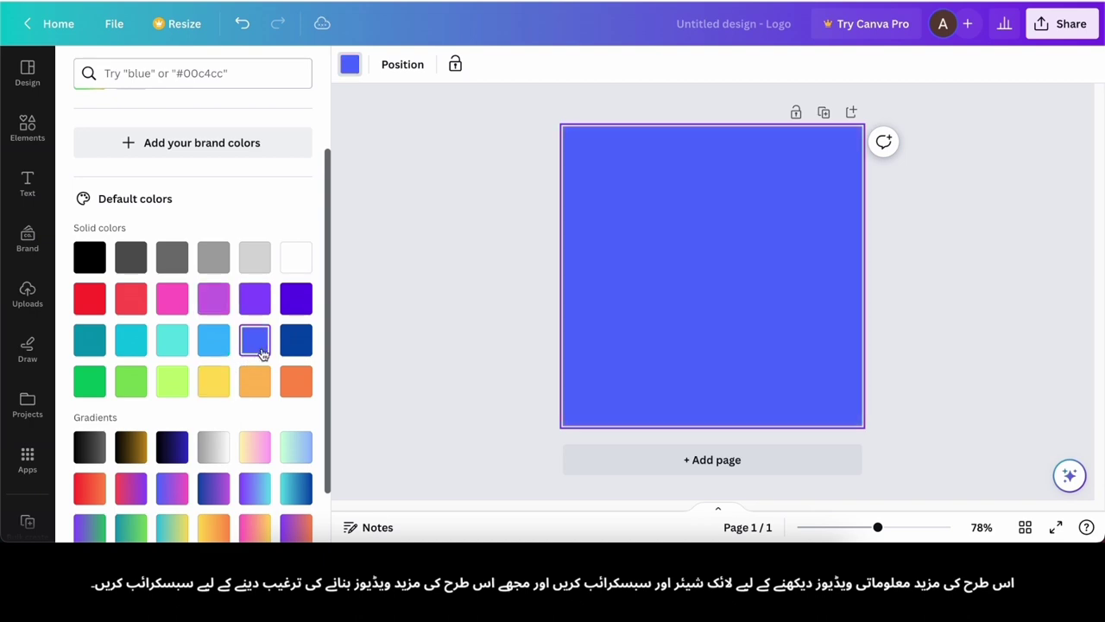
Add a text element reading "The Quiz Challenge" in the Helvetica World font to the logo.
{"action": "key", "text": "Escape"}
{"action": "key", "text": "t"}
{"action": "left_click", "coordinate": [399, 64]}
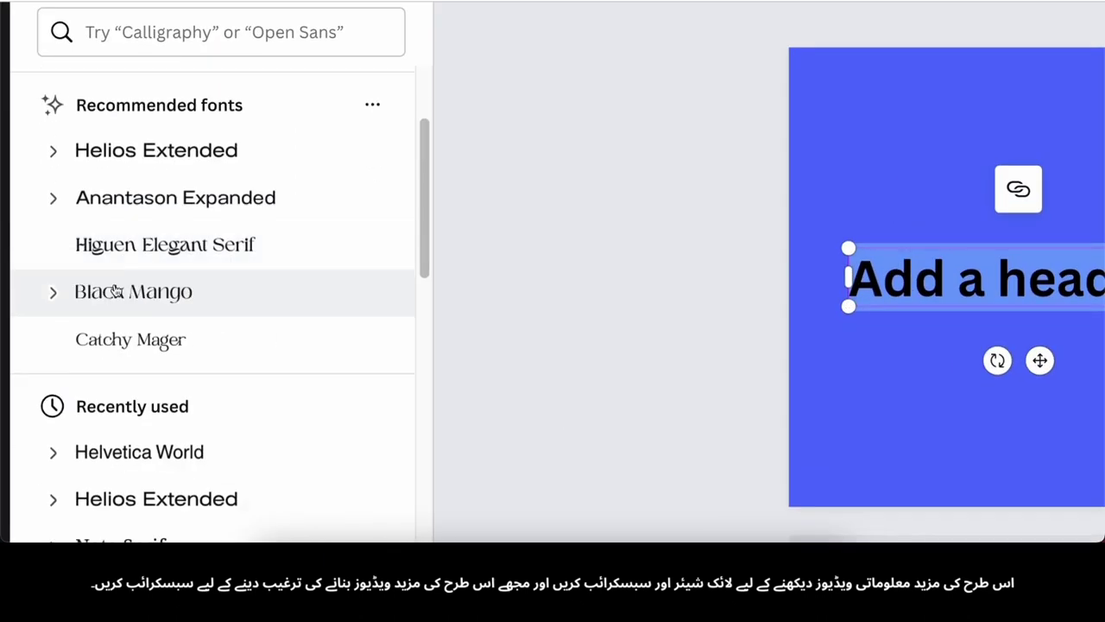
{"action": "scroll", "coordinate": [117, 285], "scroll_direction": "down", "scroll_amount": 3}
{"action": "left_click", "coordinate": [117, 277]}
{"action": "type", "text": "The Quiz Challenge"}
{"action": "key", "text": "Return"}
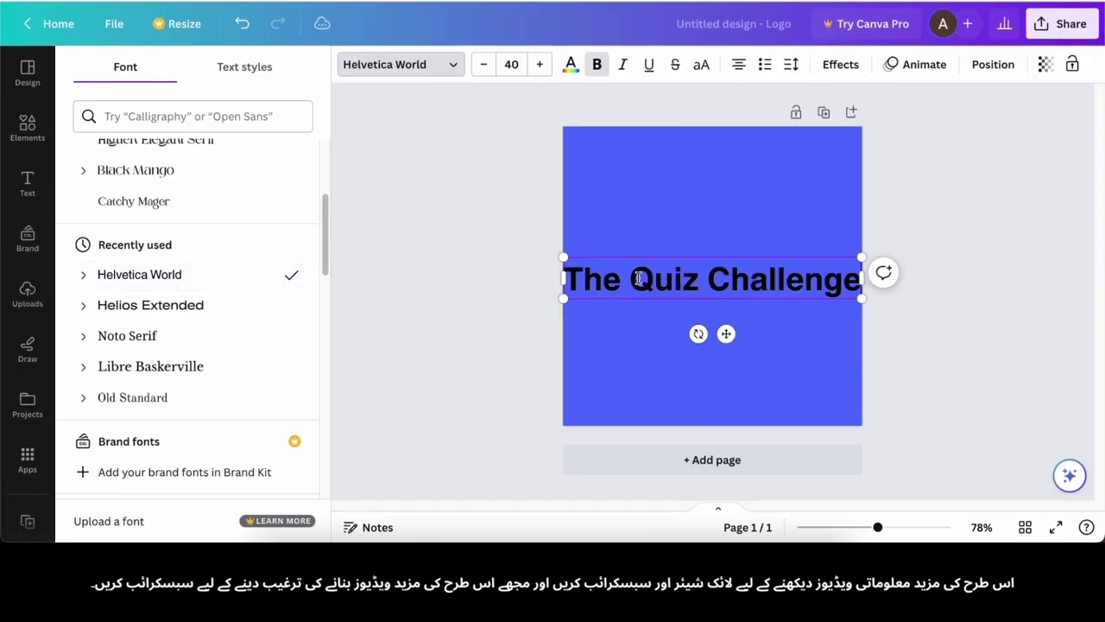
Shorten the text to "The" and move it to the upper-left part of the blue square.
{"action": "key", "text": "BackSpace"}
{"action": "key", "text": "BackSpace"}
{"action": "key", "text": "BackSpace"}
{"action": "key", "text": "BackSpace"}
{"action": "key", "text": "BackSpace"}
{"action": "key", "text": "BackSpace"}
{"action": "key", "text": "BackSpace"}
{"action": "key", "text": "BackSpace"}
{"action": "key", "text": "BackSpace"}
{"action": "key", "text": "BackSpace"}
{"action": "key", "text": "BackSpace"}
{"action": "key", "text": "BackSpace"}
{"action": "key", "text": "BackSpace"}
{"action": "key", "text": "BackSpace"}
{"action": "key", "text": "BackSpace"}
{"action": "left_click_drag", "start_coordinate": [707, 278], "coordinate": [651, 245]}
Colour the word "The" white (#ffffff).
{"action": "left_click", "coordinate": [571, 65]}
{"action": "left_click", "coordinate": [301, 340]}
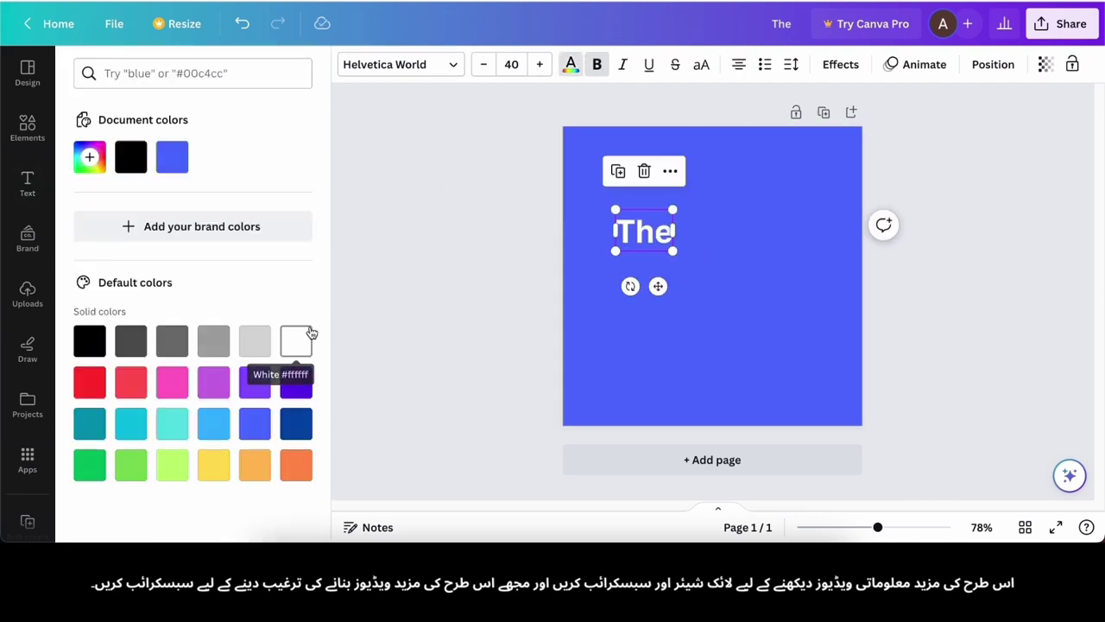
{"action": "left_click", "coordinate": [531, 299]}
Duplicate the word "The", change the copy to "Quiz", and place it just below the original.
{"action": "left_click", "coordinate": [642, 232]}
{"action": "left_click", "coordinate": [618, 171]}
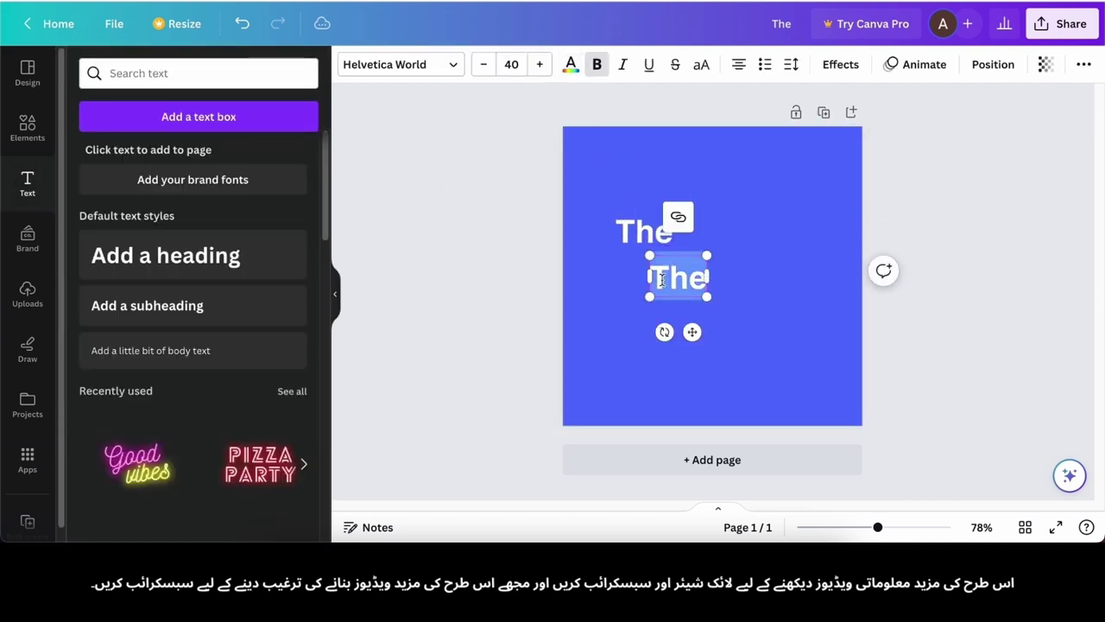
{"action": "type", "text": "Quiz"}
{"action": "left_click", "coordinate": [732, 312]}
{"action": "left_click_drag", "start_coordinate": [708, 289], "coordinate": [708, 285]}
Duplicate the word "Quiz" and change the copy to "Challenge" beneath it.
{"action": "left_click", "coordinate": [654, 213]}
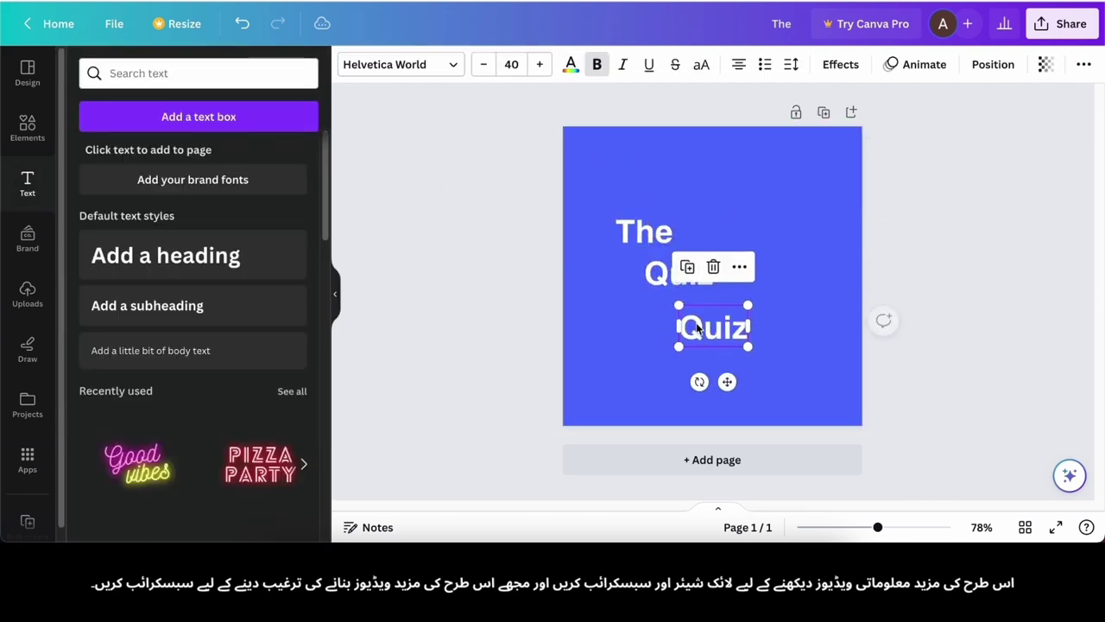
{"action": "double_click", "coordinate": [698, 327]}
{"action": "type", "text": "The Quiz Challenge"}
{"action": "key", "text": "BackSpace"}
{"action": "double_click", "coordinate": [703, 380]}
{"action": "left_click_drag", "start_coordinate": [632, 373], "coordinate": [596, 330]}
{"action": "key", "text": "BackSpace"}
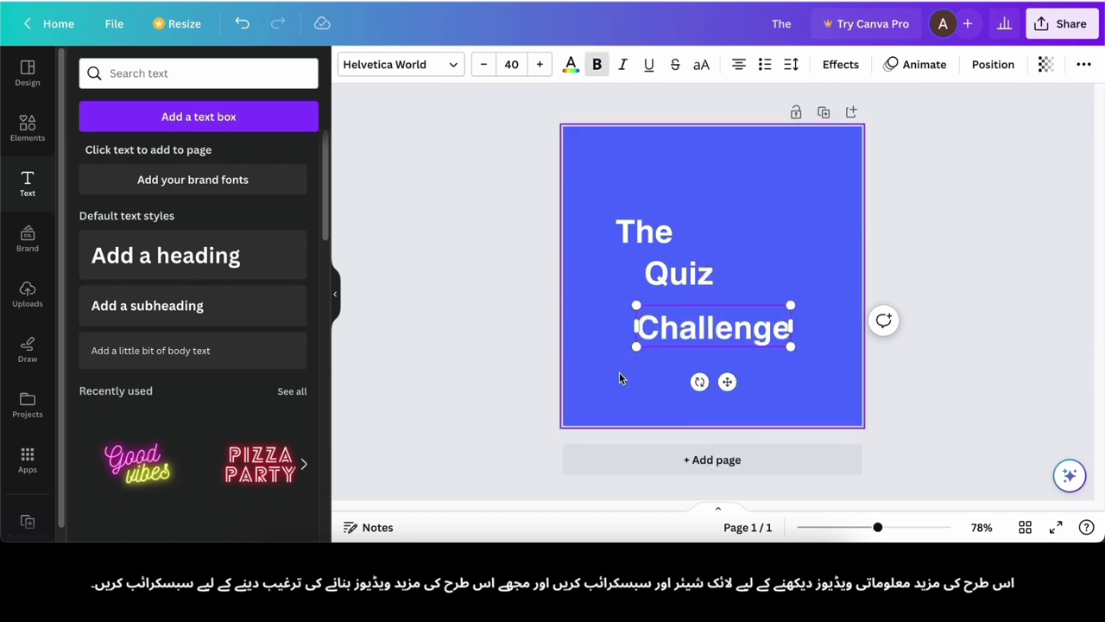
Apply the Lift text effect to the words "The" and "Challenge".
{"action": "left_click", "coordinate": [619, 374]}
{"action": "left_click", "coordinate": [644, 231]}
{"action": "left_click", "coordinate": [840, 64]}
{"action": "left_click", "coordinate": [264, 160]}
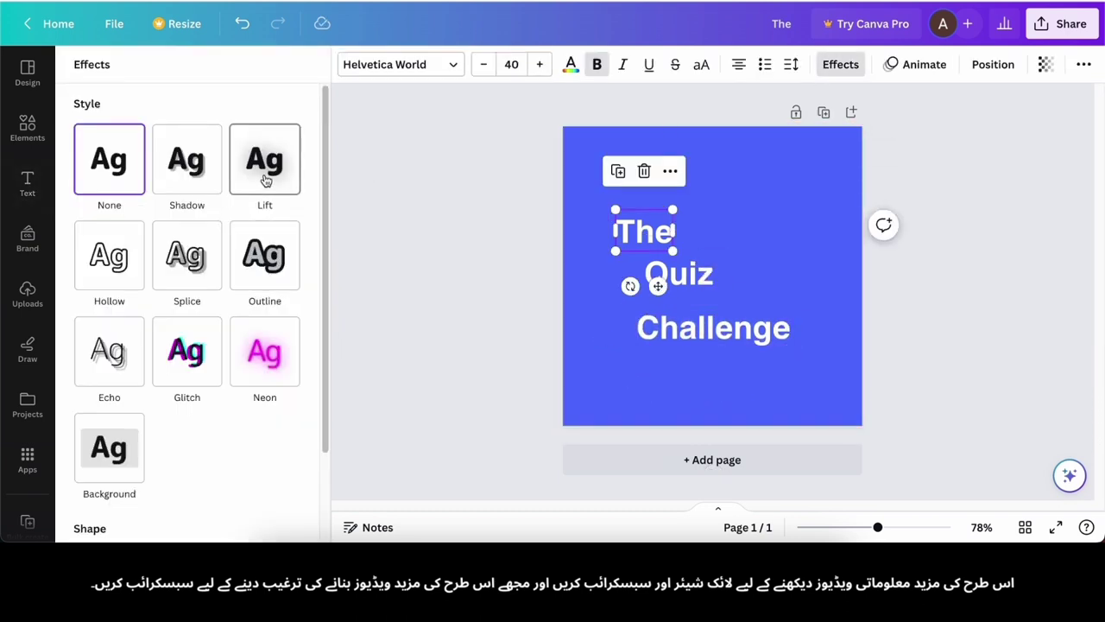
{"action": "left_click", "coordinate": [670, 321]}
Try other text effects on the word "Quiz", then give it the Background effect and adjust its spread.
{"action": "left_click", "coordinate": [666, 276]}
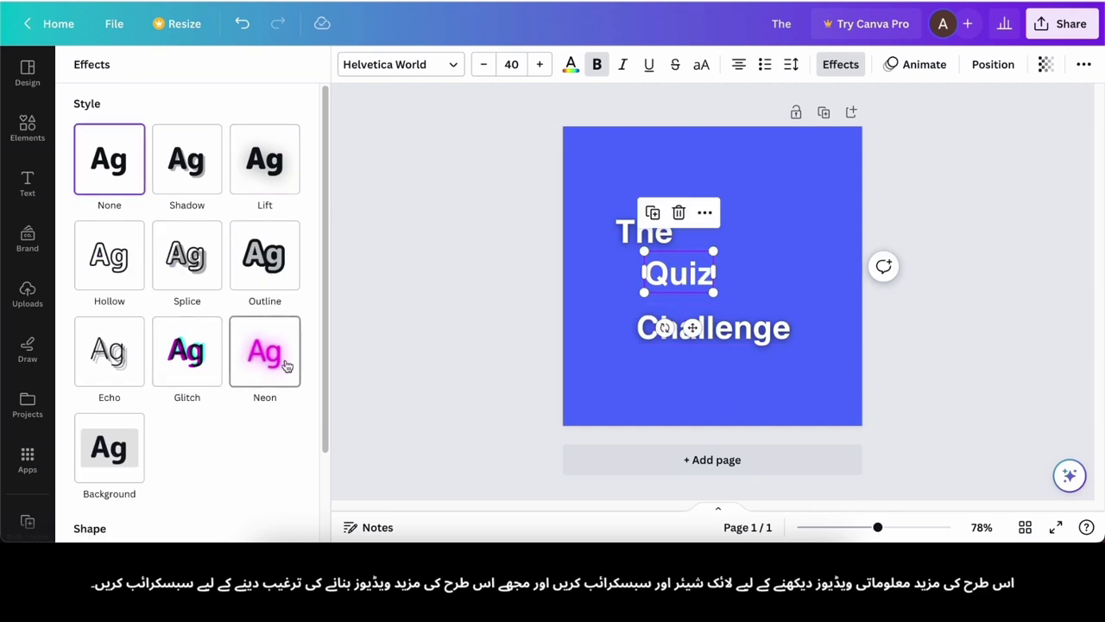
{"action": "left_click", "coordinate": [284, 365]}
{"action": "scroll", "coordinate": [207, 298], "scroll_direction": "down", "scroll_amount": 1}
{"action": "left_click", "coordinate": [184, 274]}
{"action": "scroll", "coordinate": [177, 293], "scroll_direction": "down", "scroll_amount": 1}
{"action": "left_click", "coordinate": [125, 384]}
{"action": "scroll", "coordinate": [204, 368], "scroll_direction": "down", "scroll_amount": 1}
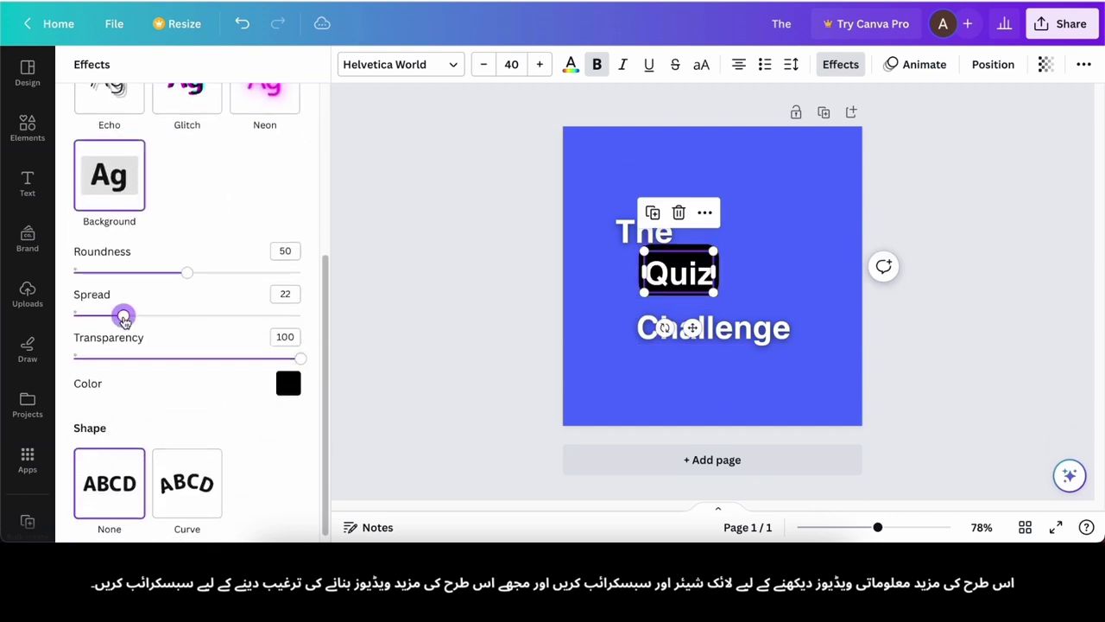
Change the font of the word "Quiz" to Canva Sans.
{"action": "left_click", "coordinate": [388, 64]}
{"action": "scroll", "coordinate": [138, 345], "scroll_direction": "down", "scroll_amount": 4}
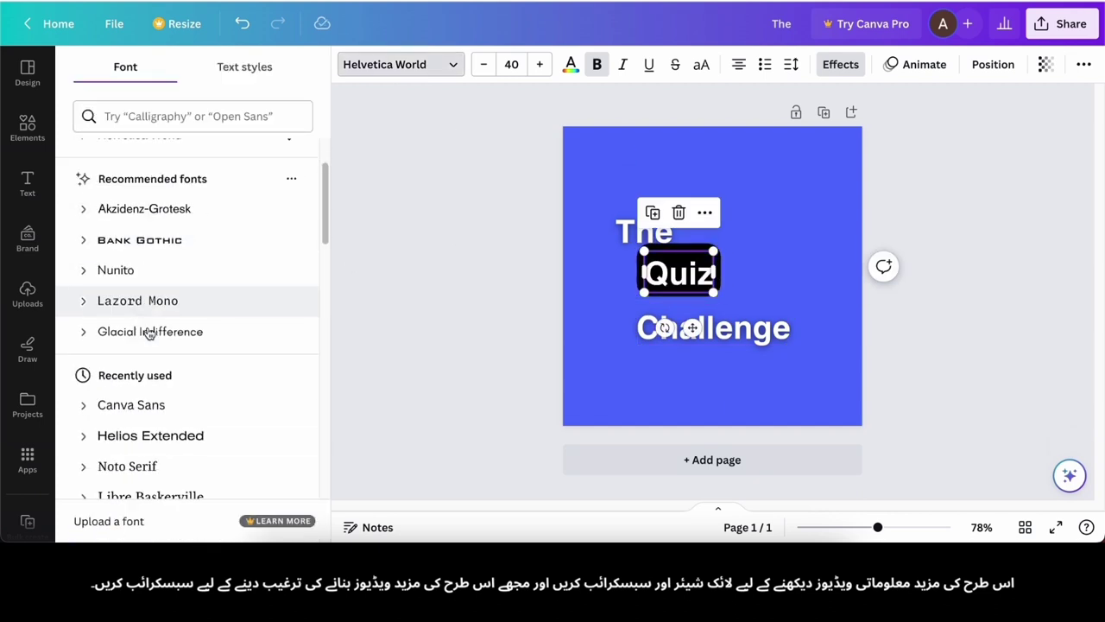
{"action": "left_click", "coordinate": [151, 329]}
Set the background effect of the word "Quiz" to yellow and its text colour to black.
{"action": "left_click", "coordinate": [840, 64]}
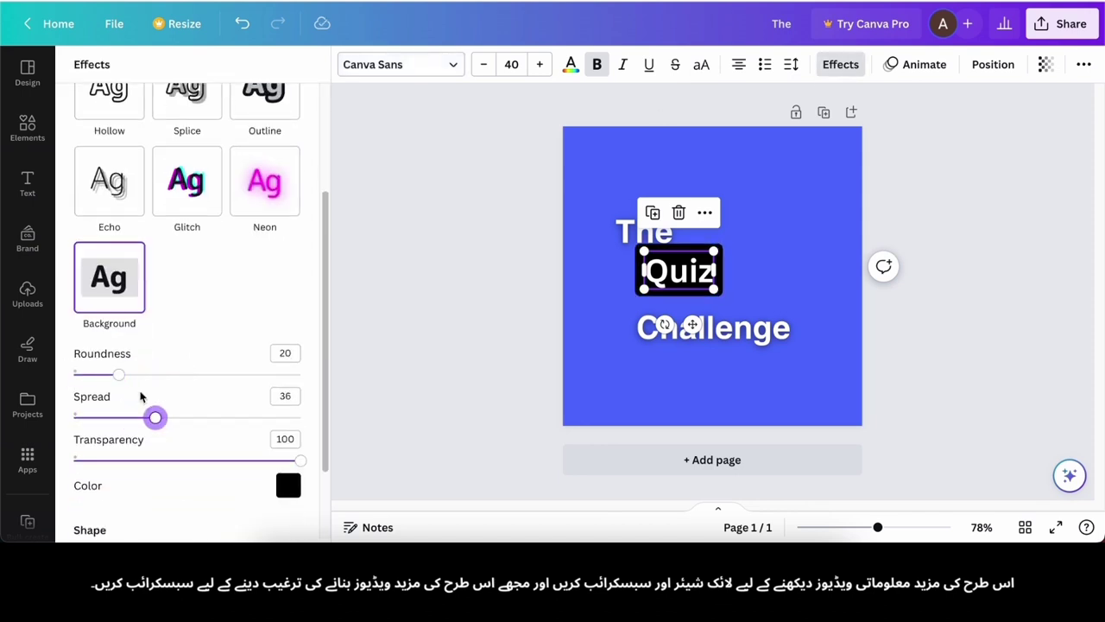
{"action": "left_click", "coordinate": [288, 486]}
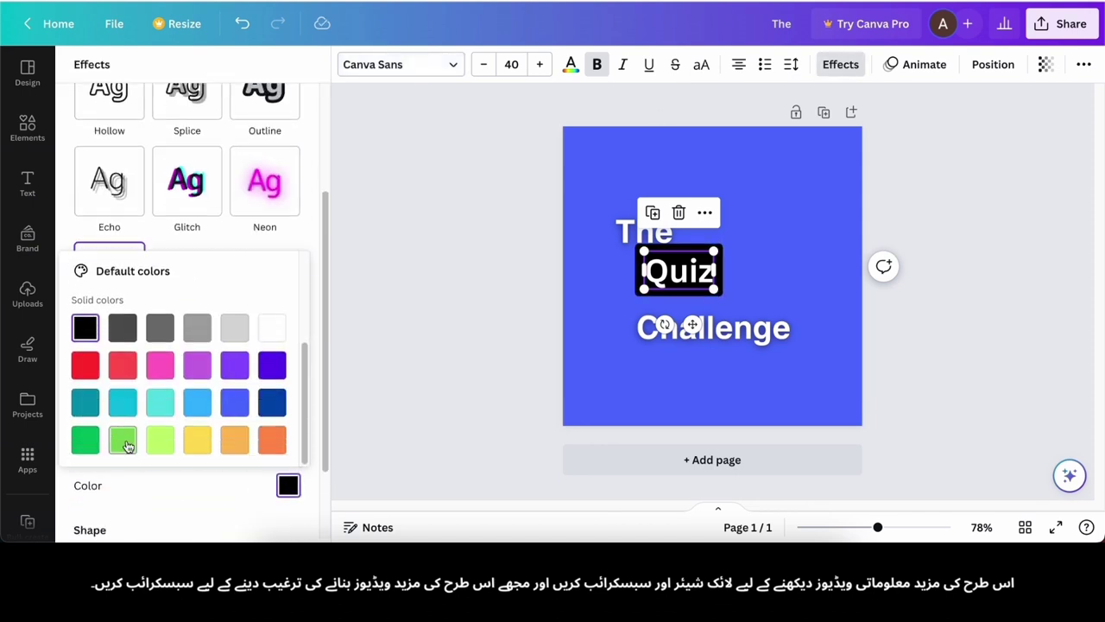
{"action": "double_click", "coordinate": [682, 263]}
{"action": "left_click", "coordinate": [571, 65]}
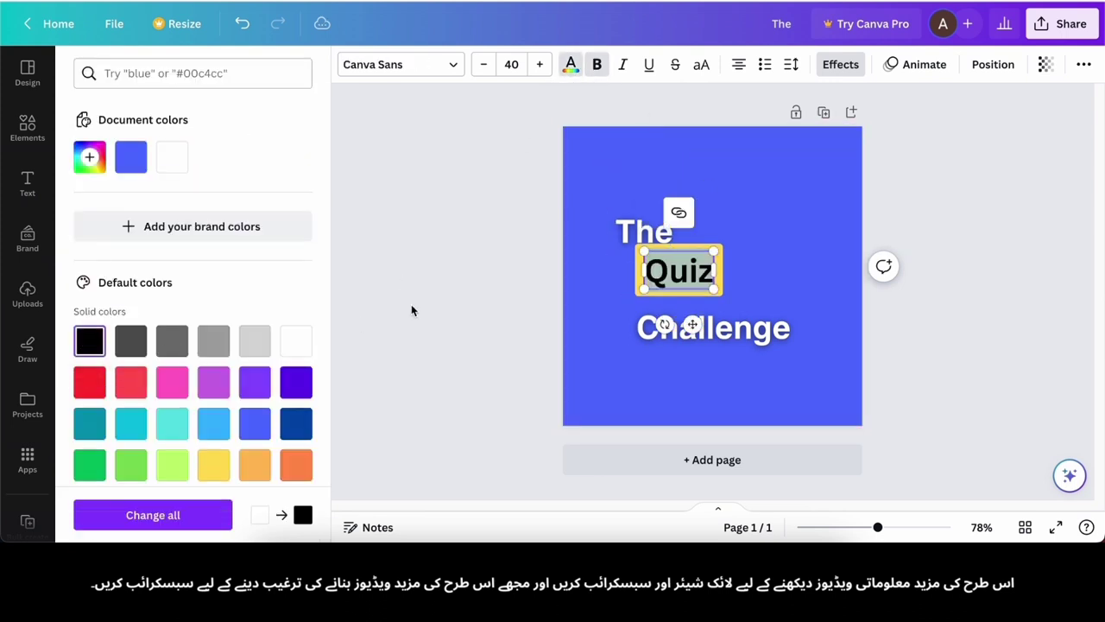
{"action": "left_click", "coordinate": [411, 311]}
Stagger "The", "Quiz" and "Challenge" into a staircase with even spacing between the lines.
{"action": "left_click_drag", "start_coordinate": [680, 263], "coordinate": [680, 278]}
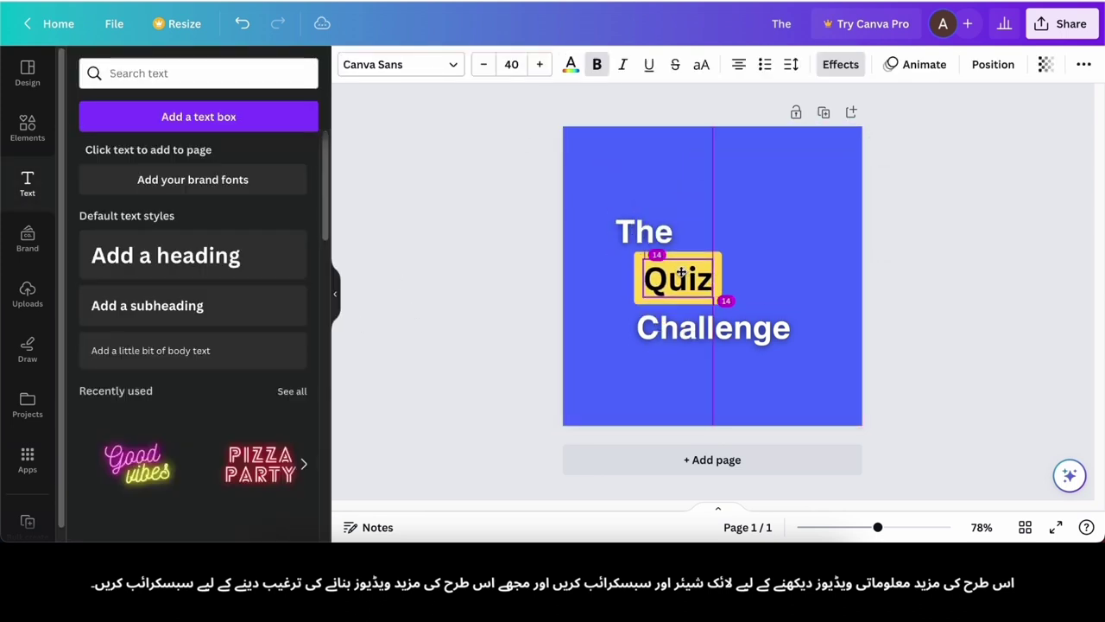
{"action": "left_click_drag", "start_coordinate": [734, 315], "coordinate": [753, 315]}
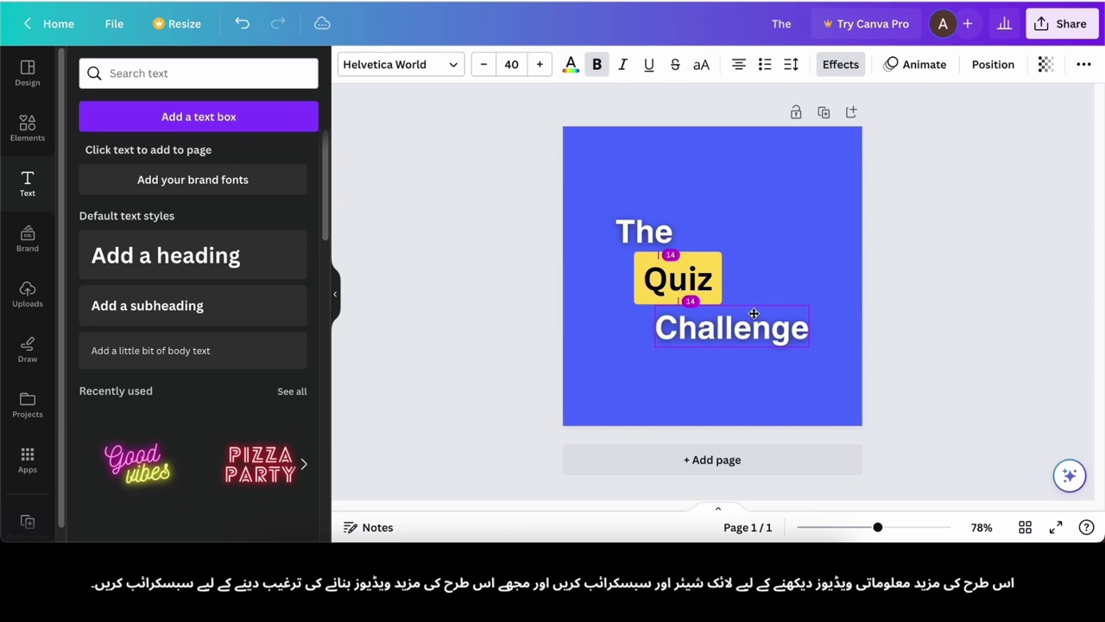
{"action": "left_click_drag", "start_coordinate": [649, 230], "coordinate": [656, 235]}
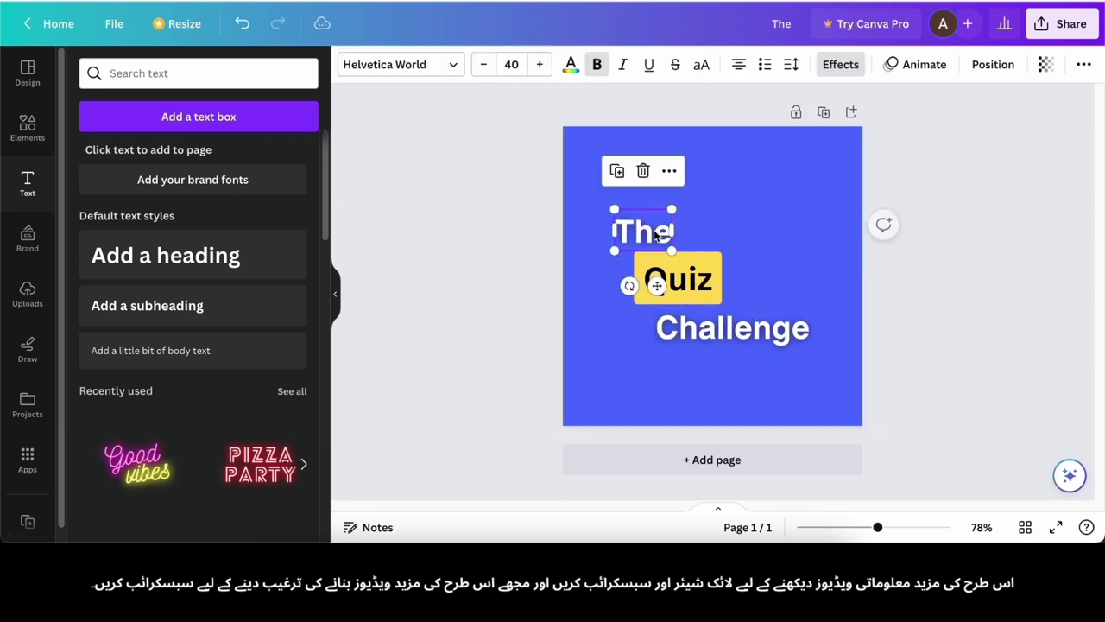
Enlarge all three words together to size 48.3 and centre them on the logo.
{"action": "left_click_drag", "start_coordinate": [787, 373], "coordinate": [663, 201]}
{"action": "left_click_drag", "start_coordinate": [804, 346], "coordinate": [844, 380]}
{"action": "left_click_drag", "start_coordinate": [737, 323], "coordinate": [720, 301]}
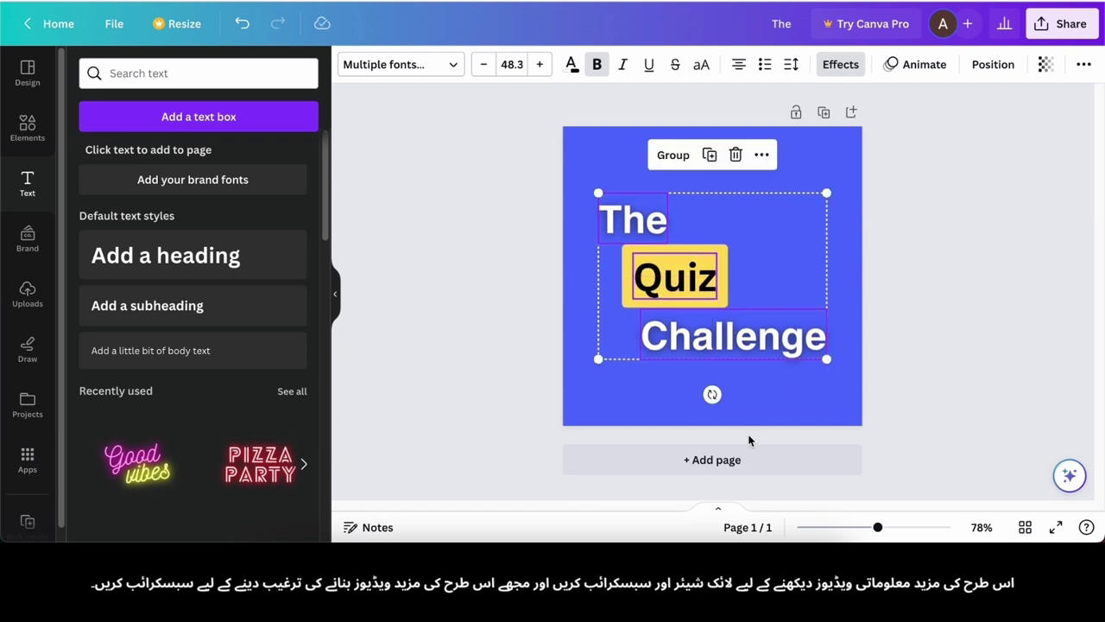
{"action": "left_click", "coordinate": [736, 414]}
Download the finished logo as a PNG file.
{"action": "left_click", "coordinate": [892, 423]}
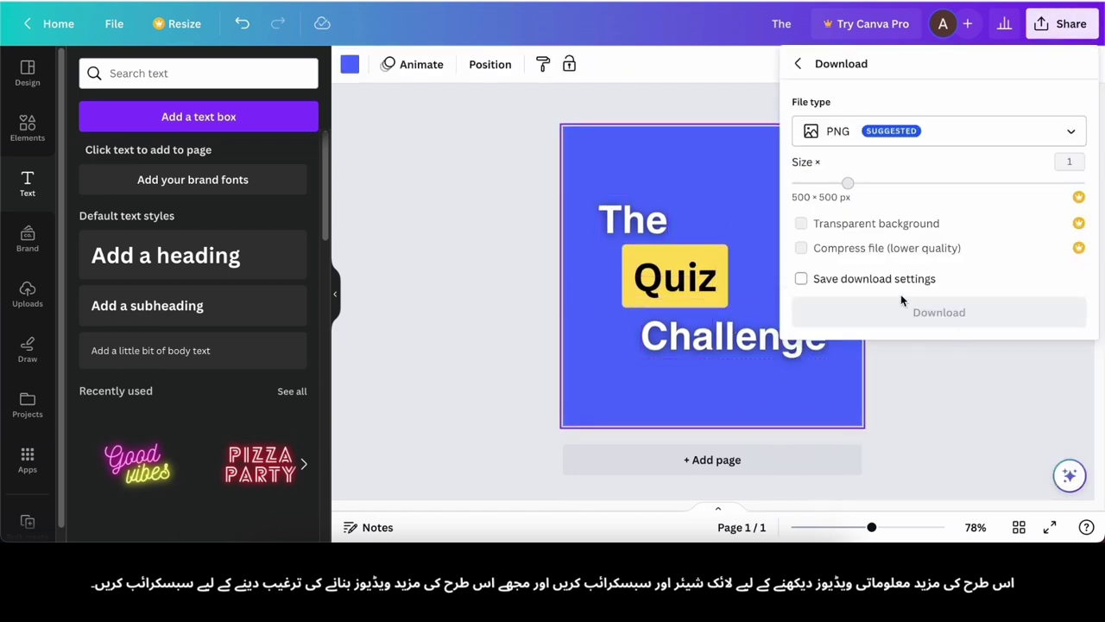
{"action": "left_click", "coordinate": [901, 309]}
{"action": "key", "text": "super+shift+5"}
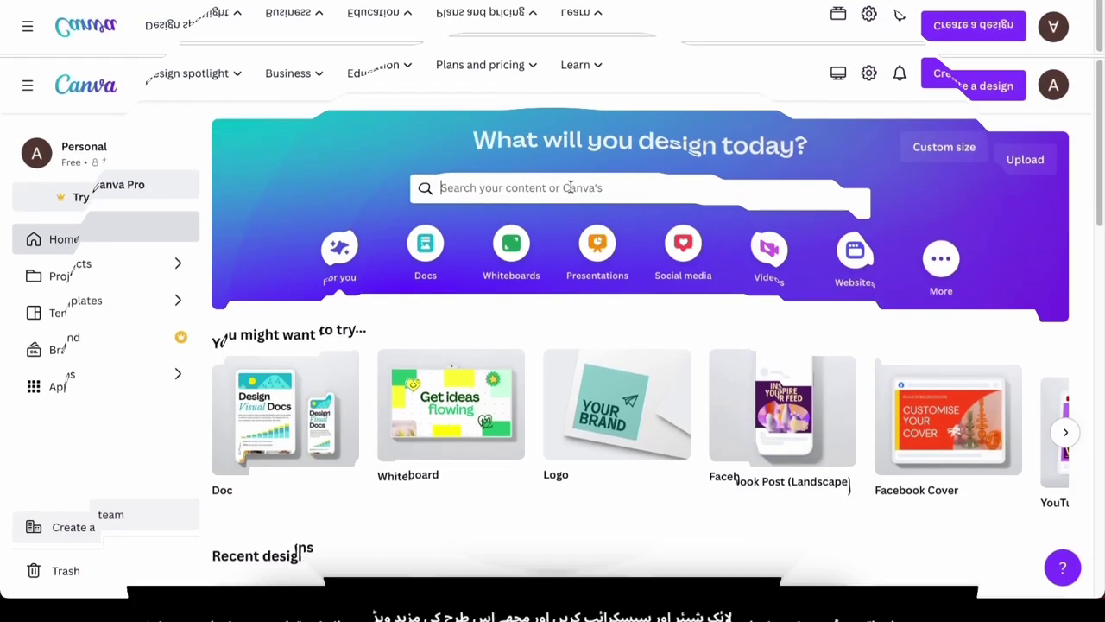
Search for "youtube banner" from the home page and create a blank YouTube banner design.
{"action": "type", "text": "youtube thum"}
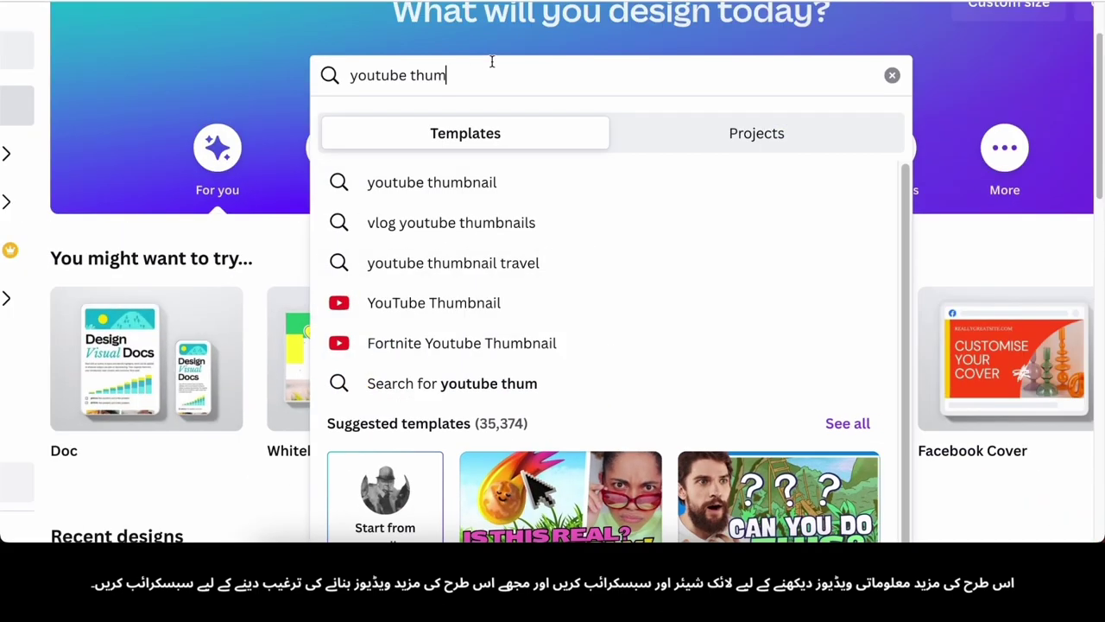
{"action": "double_click", "coordinate": [436, 74]}
{"action": "type", "text": "banner"}
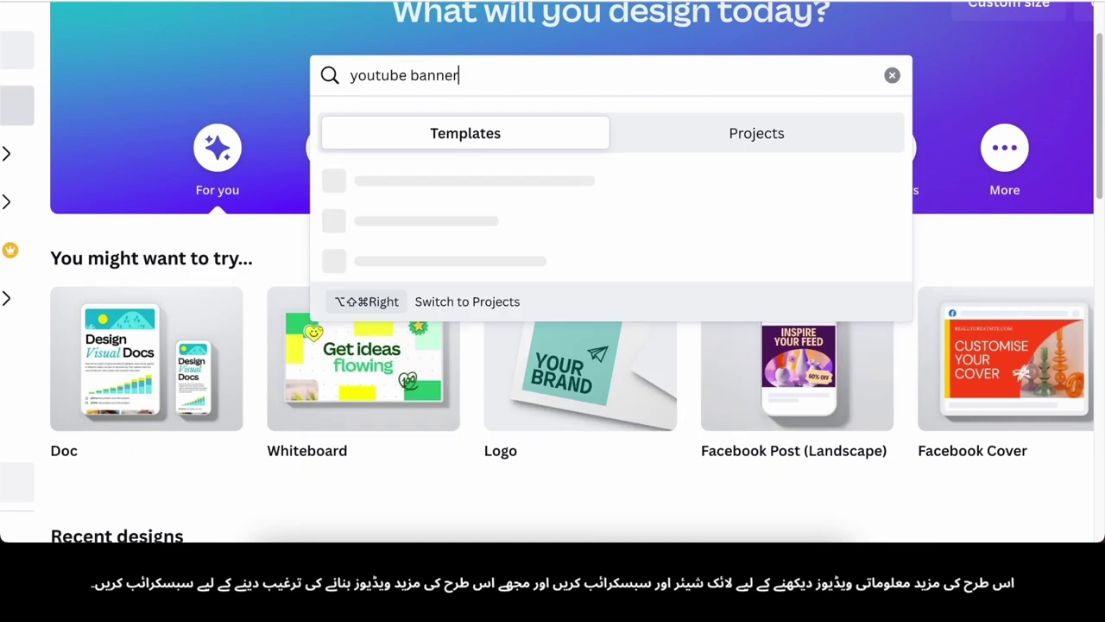
{"action": "left_click", "coordinate": [393, 302]}
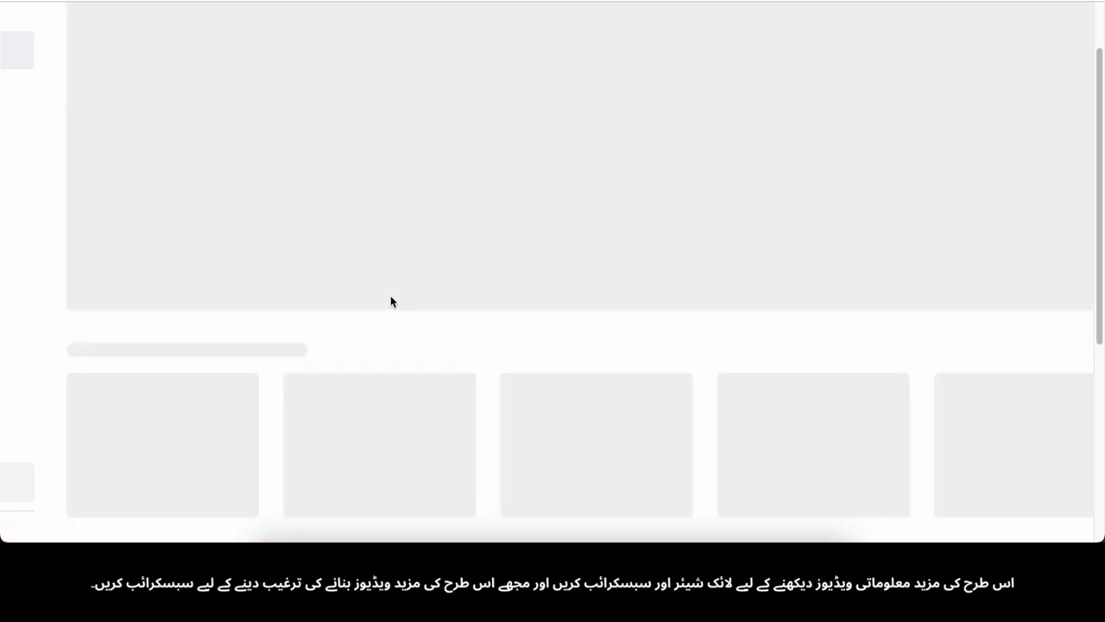
{"action": "left_click", "coordinate": [304, 337]}
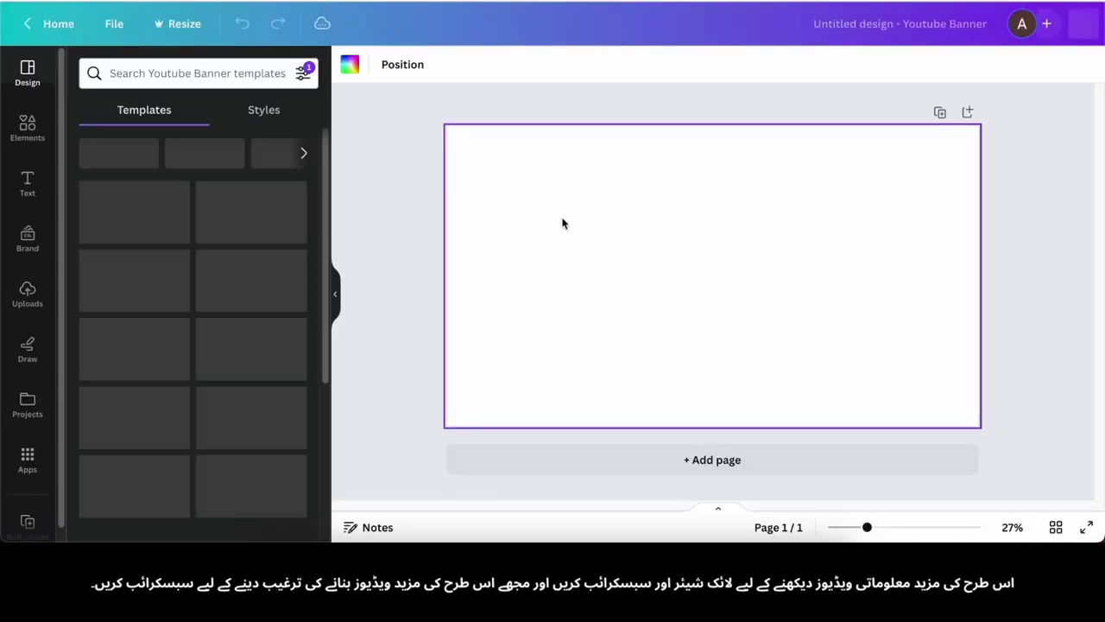
Fill the banner background with the same blue as the logo.
{"action": "left_click", "coordinate": [349, 65]}
{"action": "left_click", "coordinate": [254, 423]}
{"action": "left_click", "coordinate": [393, 393]}
Add a heading reading "The Quiz Challenge" to the banner.
{"action": "left_click", "coordinate": [27, 183]}
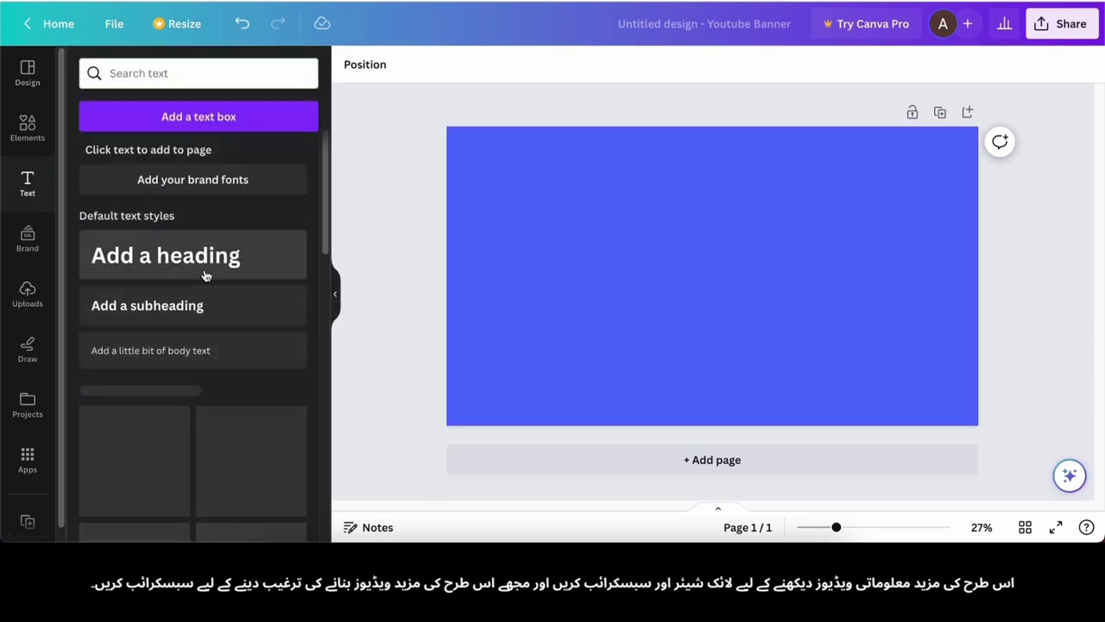
{"action": "left_click", "coordinate": [199, 259]}
{"action": "type", "text": "The Quiz Challenge"}
{"action": "left_click_drag", "start_coordinate": [624, 276], "coordinate": [853, 281]}
{"action": "left_click", "coordinate": [866, 279]}
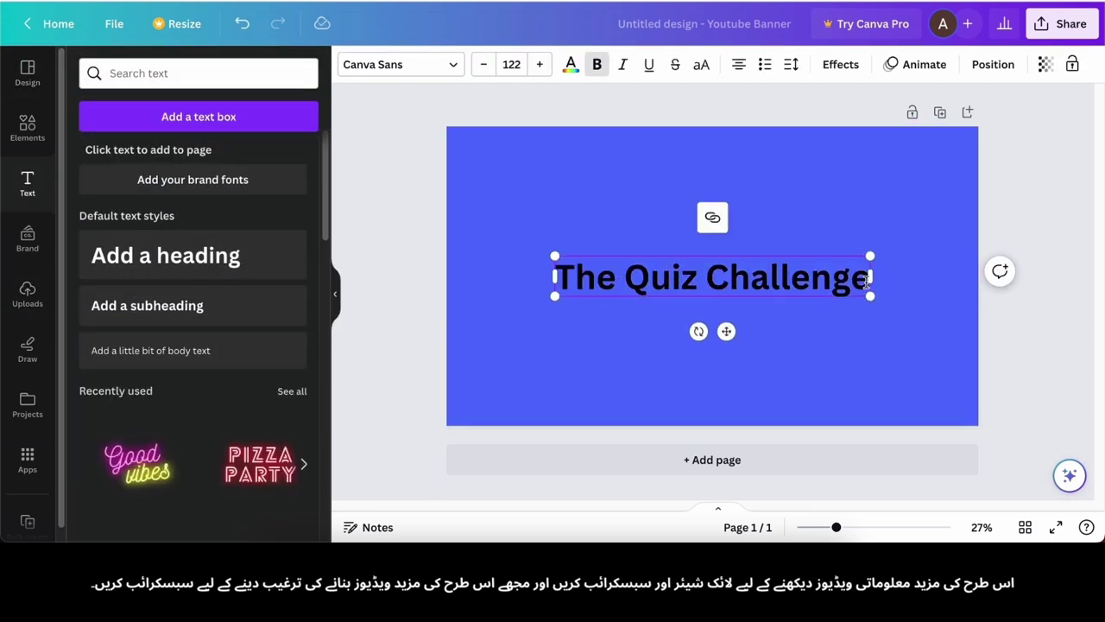
Split the heading into separate text boxes for "The", "Quiz" and "Challenge", placed side by side on one line.
{"action": "double_click", "coordinate": [803, 289]}
{"action": "key", "text": "BackSpace"}
{"action": "double_click", "coordinate": [734, 280]}
{"action": "key", "text": "BackSpace"}
{"action": "left_click", "coordinate": [777, 294]}
{"action": "left_click_drag", "start_coordinate": [706, 277], "coordinate": [563, 276]}
{"action": "double_click", "coordinate": [643, 277]}
{"action": "left_click", "coordinate": [777, 293]}
{"action": "left_click", "coordinate": [625, 280]}
{"action": "key", "text": "ctrl+d"}
{"action": "double_click", "coordinate": [704, 281]}
{"action": "type", "text": "The Quiz Challenge"}
{"action": "key", "text": "BackSpace"}
{"action": "left_click_drag", "start_coordinate": [739, 283], "coordinate": [854, 296]}
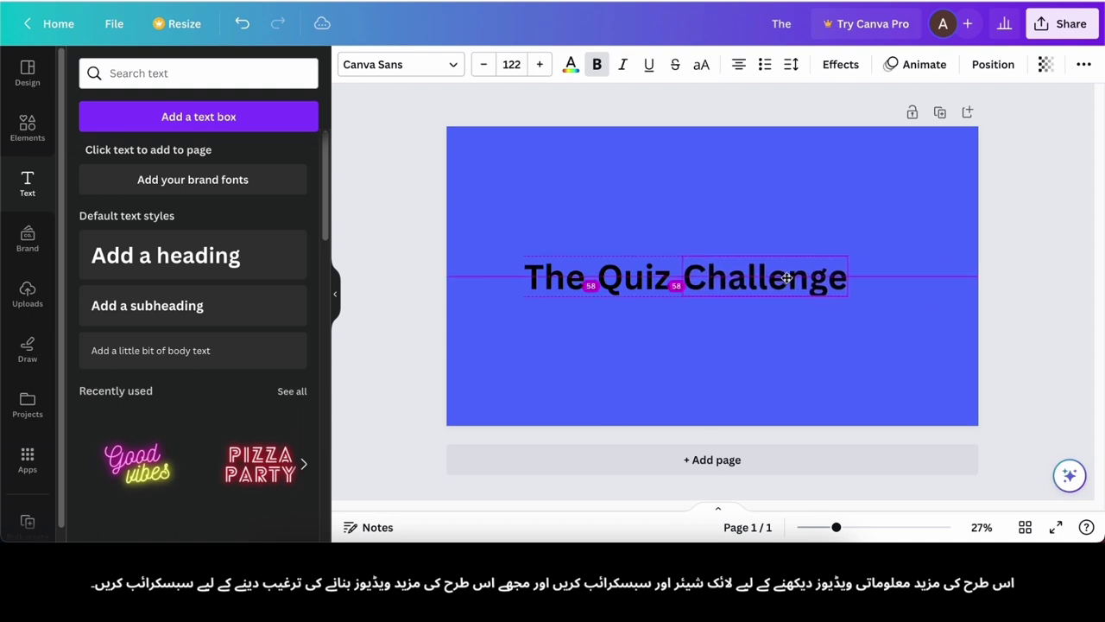
Align the three words on the banner's horizontal centre line with equal gaps between them.
{"action": "left_click_drag", "start_coordinate": [786, 278], "coordinate": [787, 275]}
{"action": "left_click_drag", "start_coordinate": [784, 278], "coordinate": [780, 281]}
{"action": "left_click_drag", "start_coordinate": [555, 279], "coordinate": [561, 279]}
{"action": "left_click_drag", "start_coordinate": [638, 279], "coordinate": [642, 279]}
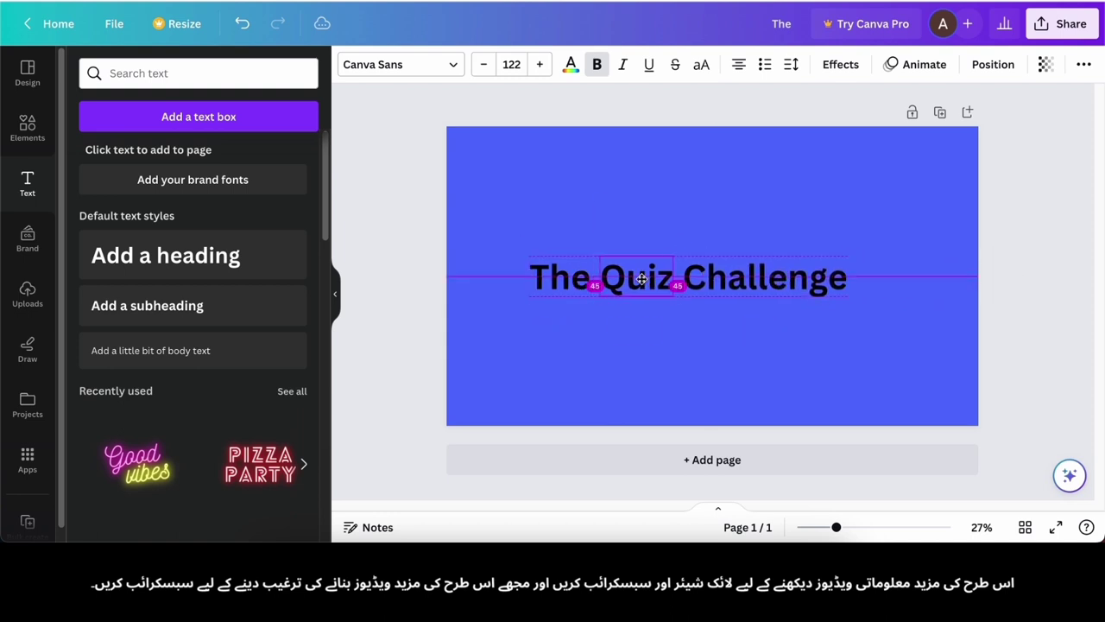
{"action": "left_click_drag", "start_coordinate": [759, 279], "coordinate": [761, 279]}
{"action": "left_click", "coordinate": [520, 289]}
Change the text colour of "The" and "Challenge" on the banner to white.
{"action": "left_click", "coordinate": [552, 278]}
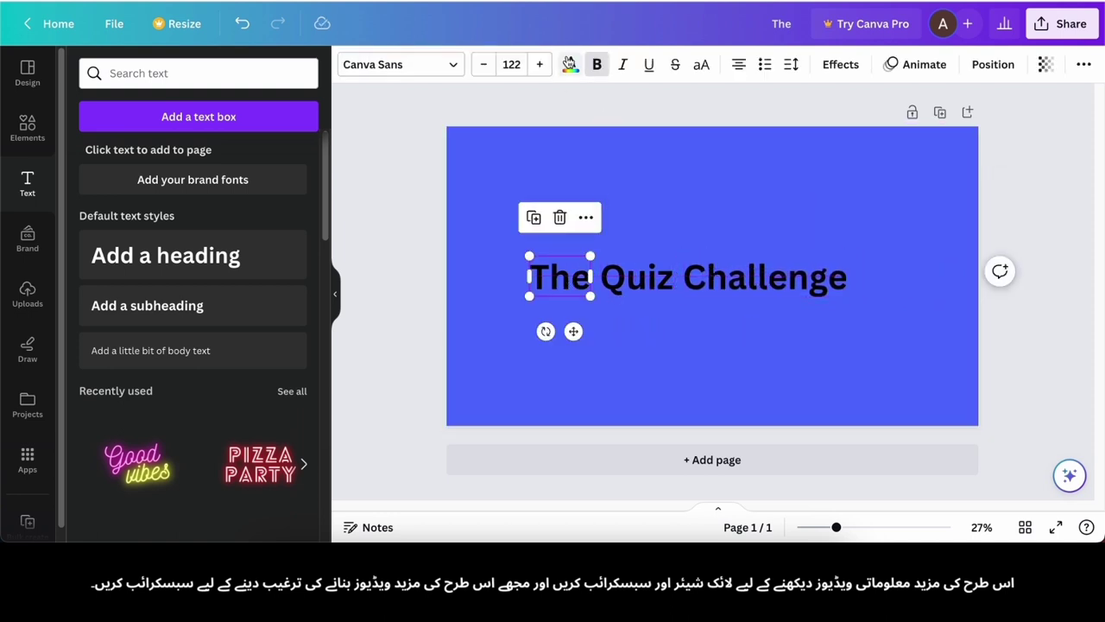
{"action": "left_click", "coordinate": [569, 64]}
{"action": "left_click", "coordinate": [298, 341]}
{"action": "left_click", "coordinate": [734, 278]}
{"action": "left_click", "coordinate": [298, 341]}
{"action": "left_click", "coordinate": [634, 278]}
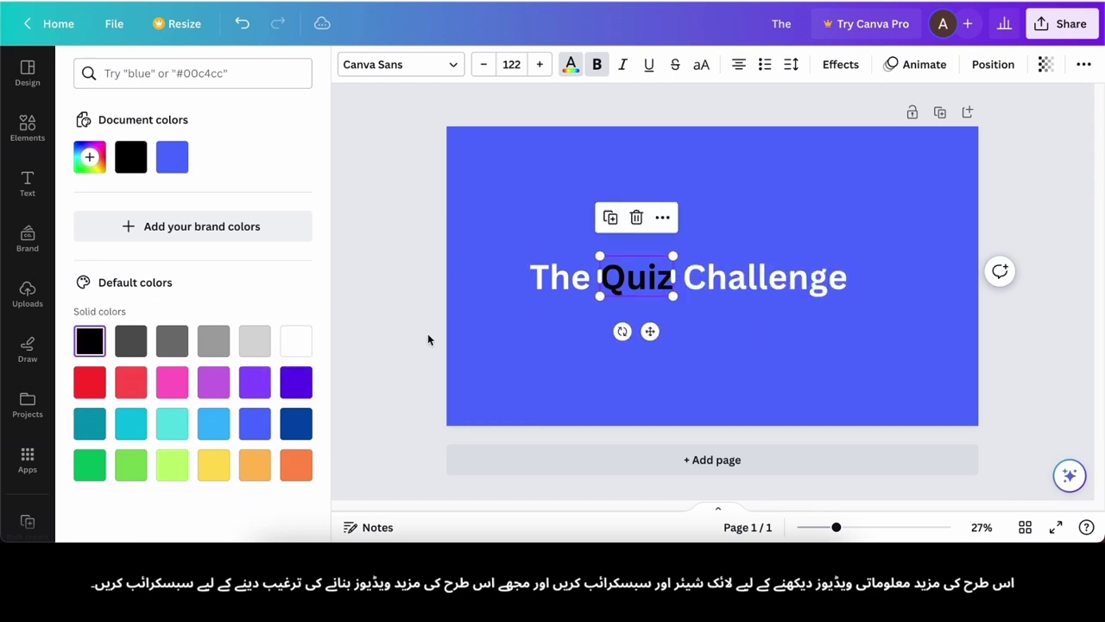
Apply the Lift text effect to the banner words "Challenge" and "The".
{"action": "left_click", "coordinate": [759, 286]}
{"action": "left_click", "coordinate": [842, 64]}
{"action": "left_click", "coordinate": [560, 276]}
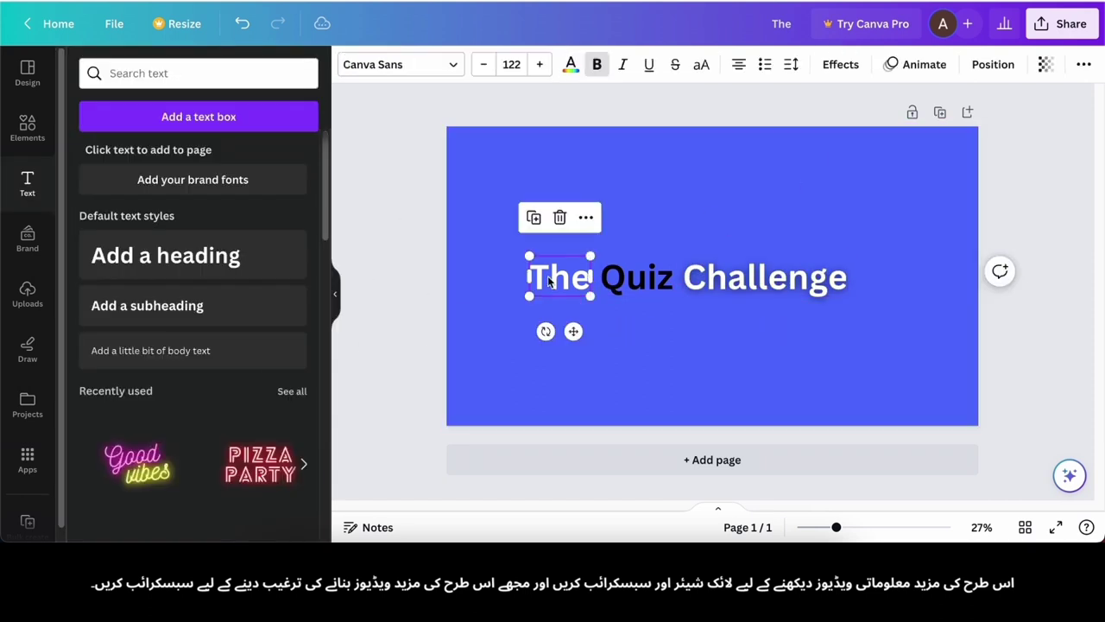
{"action": "left_click", "coordinate": [842, 64]}
{"action": "left_click", "coordinate": [265, 159]}
Give the banner word "Quiz" a golden-yellow Background effect with roundness 11 and spread 17.
{"action": "left_click", "coordinate": [623, 266]}
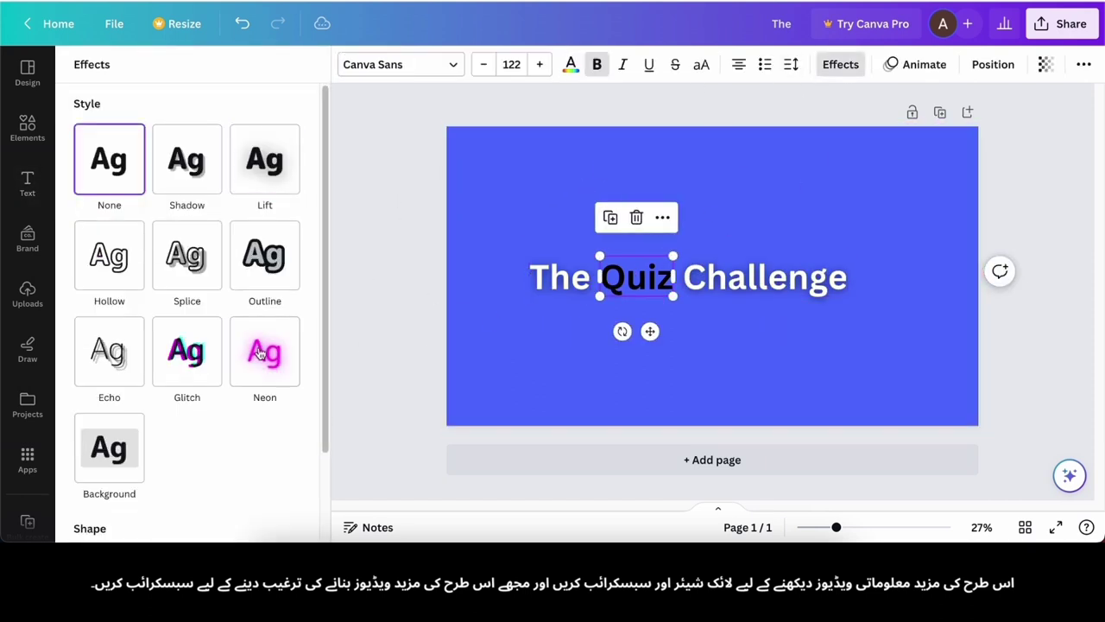
{"action": "left_click", "coordinate": [109, 502]}
{"action": "left_click_drag", "start_coordinate": [188, 369], "coordinate": [101, 368]}
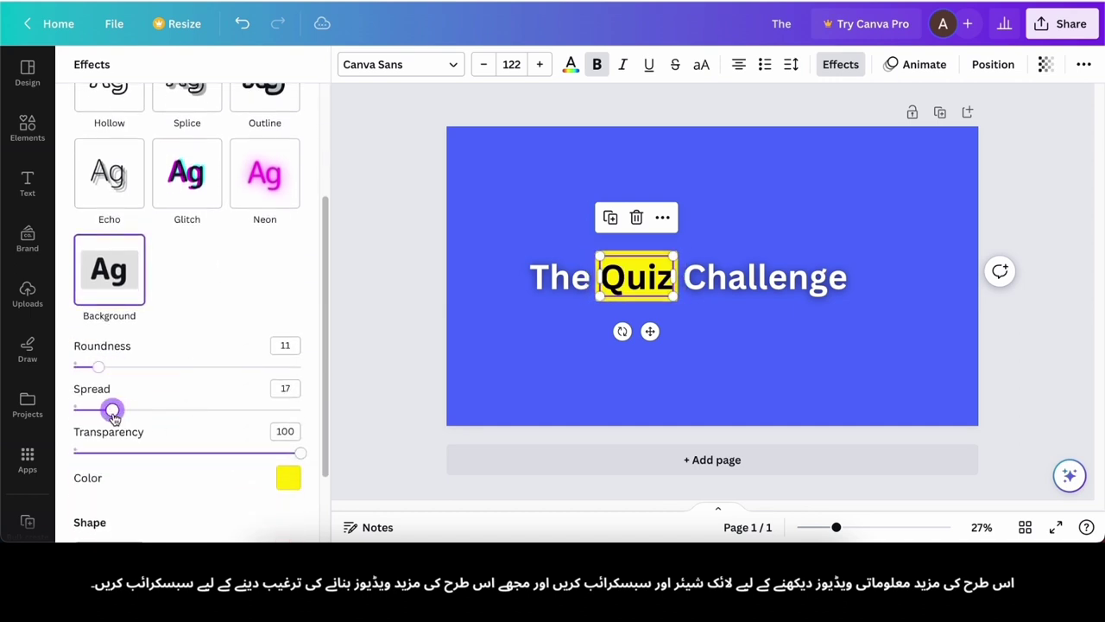
{"action": "left_click", "coordinate": [296, 475]}
{"action": "scroll", "coordinate": [198, 352], "scroll_direction": "down", "scroll_amount": 3}
{"action": "left_click", "coordinate": [198, 432]}
{"action": "left_click", "coordinate": [337, 356]}
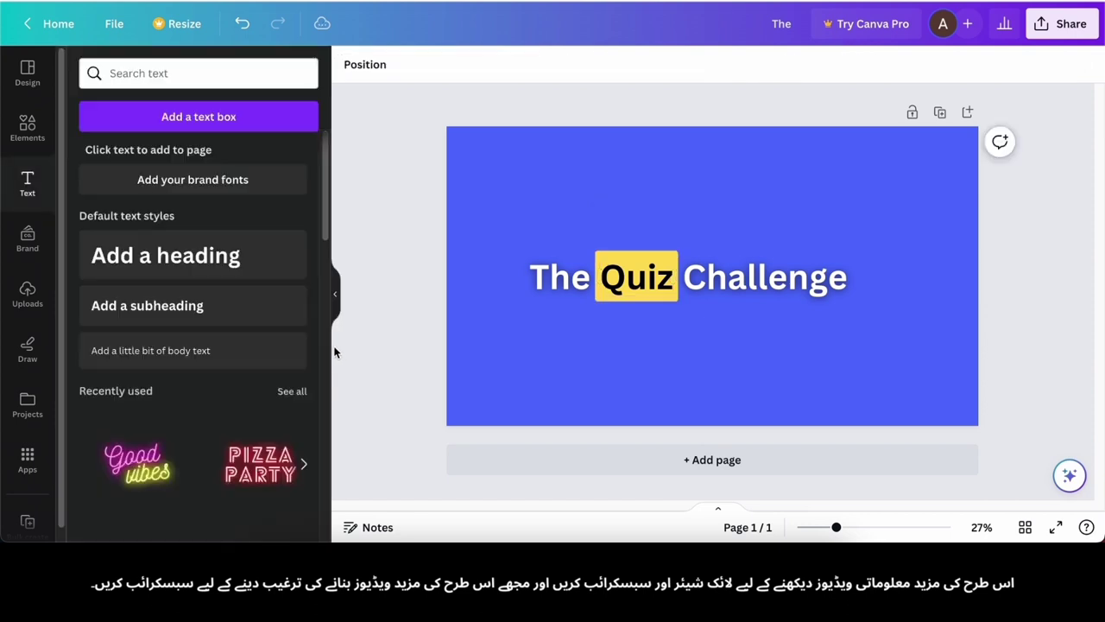
Even out the gaps around "Quiz", then shrink the whole title to size 76.6 and centre it on the banner.
{"action": "left_click_drag", "start_coordinate": [693, 285], "coordinate": [691, 285]}
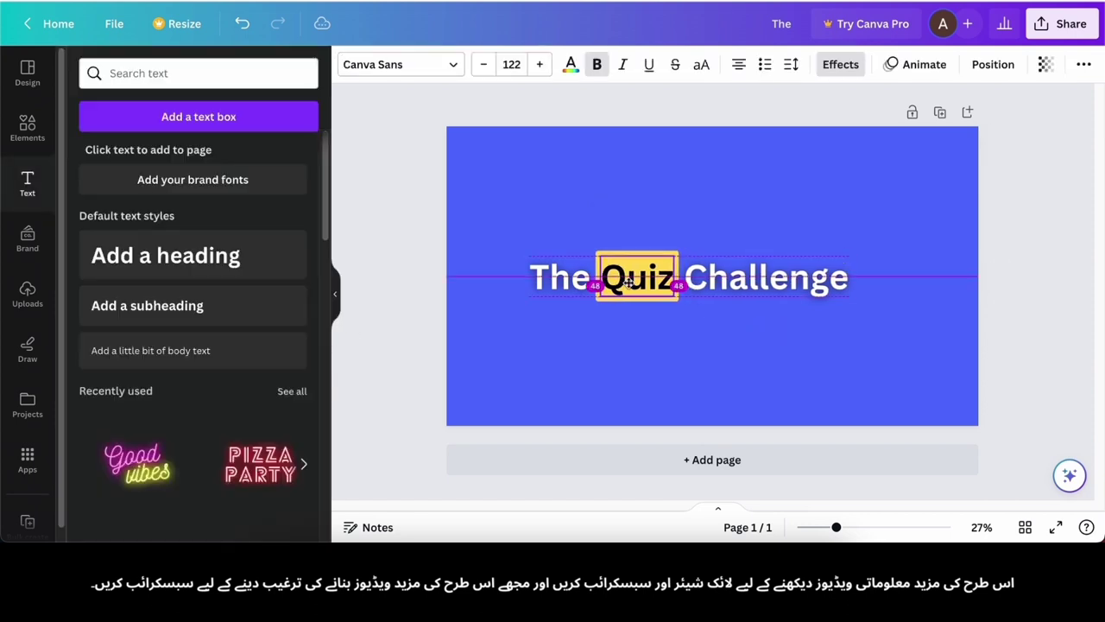
{"action": "left_click", "coordinate": [394, 313]}
{"action": "left_click", "coordinate": [27, 293]}
{"action": "left_click_drag", "start_coordinate": [488, 375], "coordinate": [728, 282]}
{"action": "left_click_drag", "start_coordinate": [611, 274], "coordinate": [694, 276]}
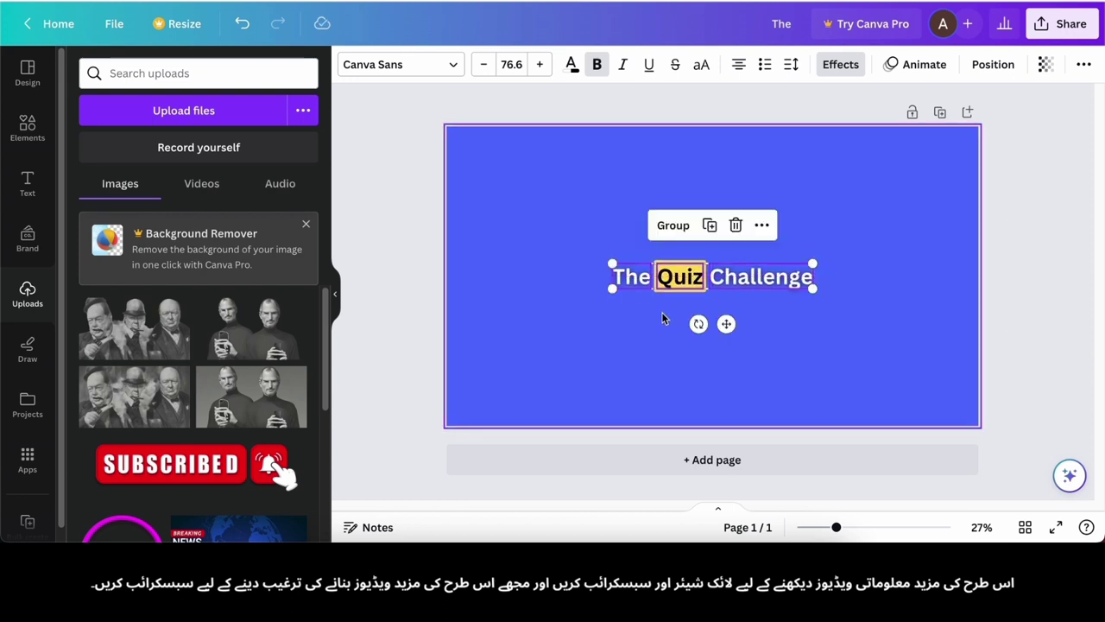
{"action": "left_click", "coordinate": [661, 316]}
Add the uploaded "SUBSCRIBED" bell image to the banner, shrink it and place it just below the word "Challenge".
{"action": "left_click", "coordinate": [285, 472]}
{"action": "left_click_drag", "start_coordinate": [711, 316], "coordinate": [757, 370]}
{"action": "left_click_drag", "start_coordinate": [558, 396], "coordinate": [820, 311]}
{"action": "left_click_drag", "start_coordinate": [851, 288], "coordinate": [822, 308]}
{"action": "left_click", "coordinate": [885, 322]}
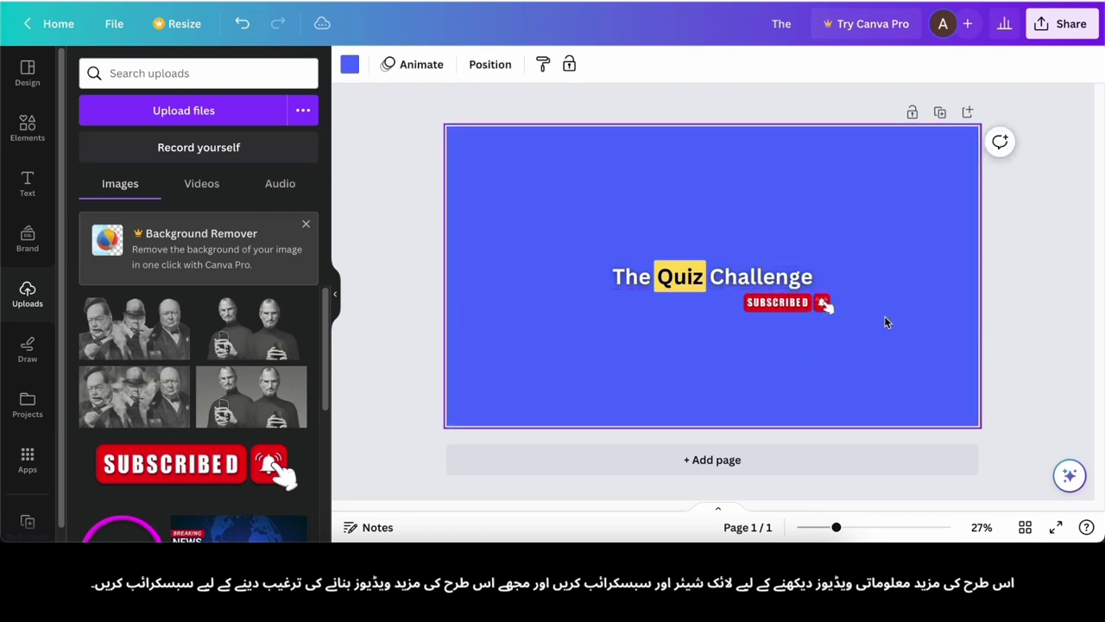
{"action": "left_click_drag", "start_coordinate": [580, 209], "coordinate": [578, 208]}
{"action": "left_click", "coordinate": [907, 288]}
Download the finished YouTube banner.
{"action": "left_click", "coordinate": [1061, 25]}
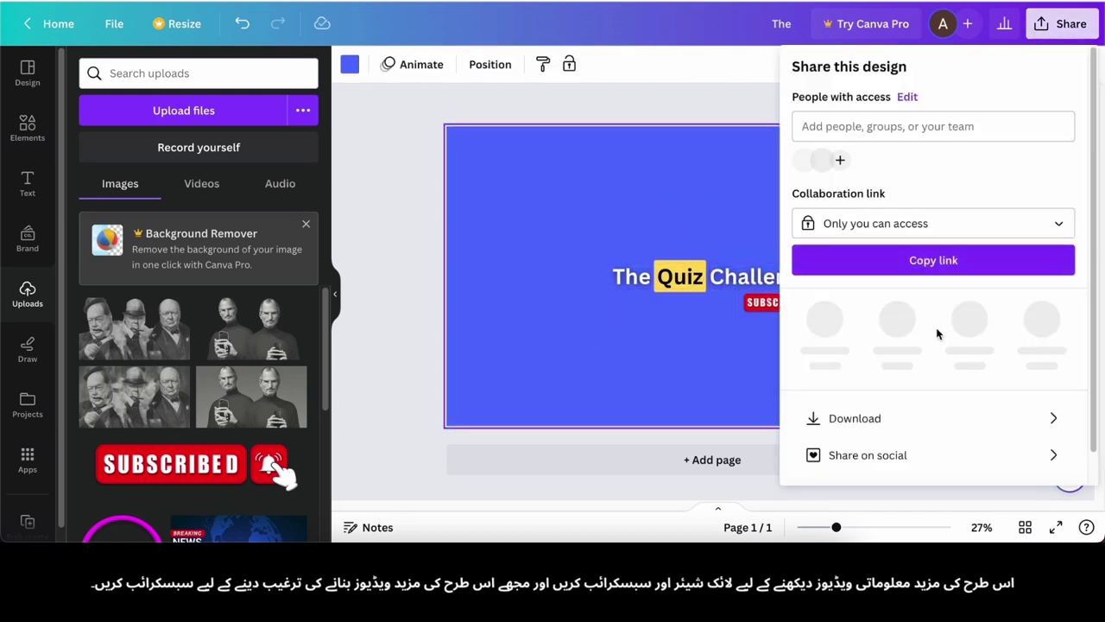
{"action": "left_click", "coordinate": [856, 418]}
{"action": "key", "text": "super+shift+5"}
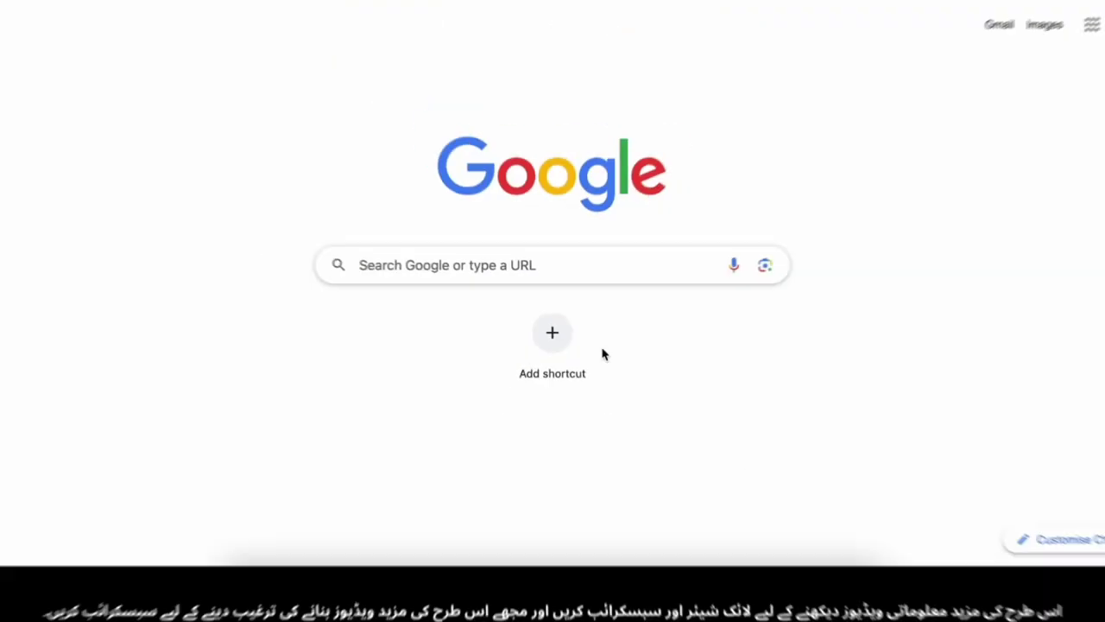
Search Google for "google bard" and open Bard.
{"action": "left_click", "coordinate": [540, 272]}
{"action": "type", "text": "google bard"}
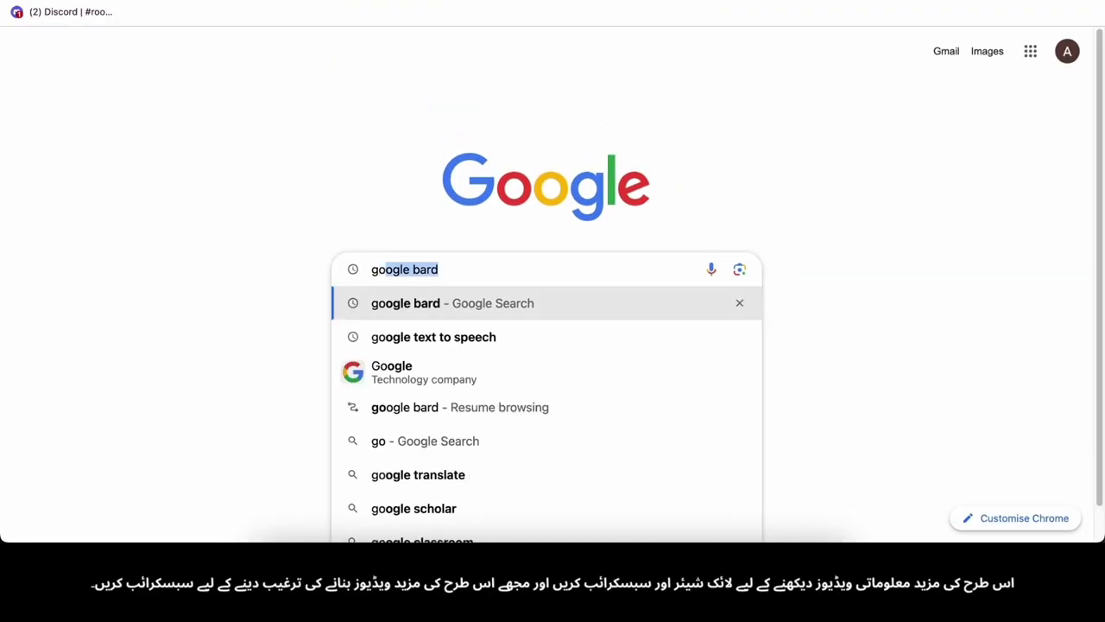
{"action": "key", "text": "Return"}
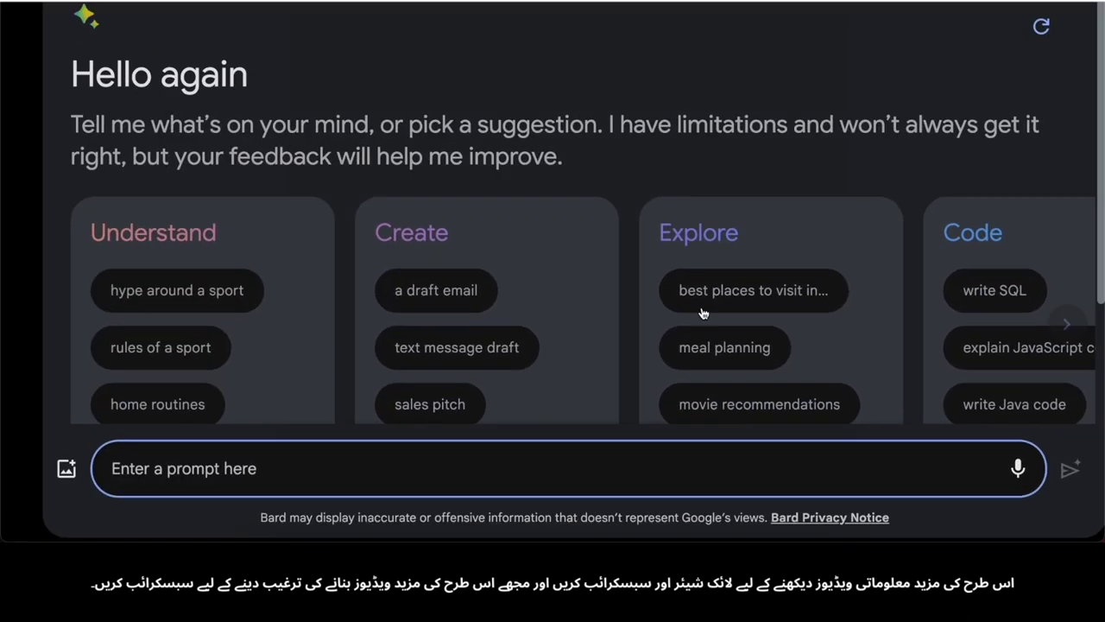
Send Bard the prompt "Write Quizzes".
{"action": "scroll", "coordinate": [753, 351], "scroll_direction": "down", "scroll_amount": 3}
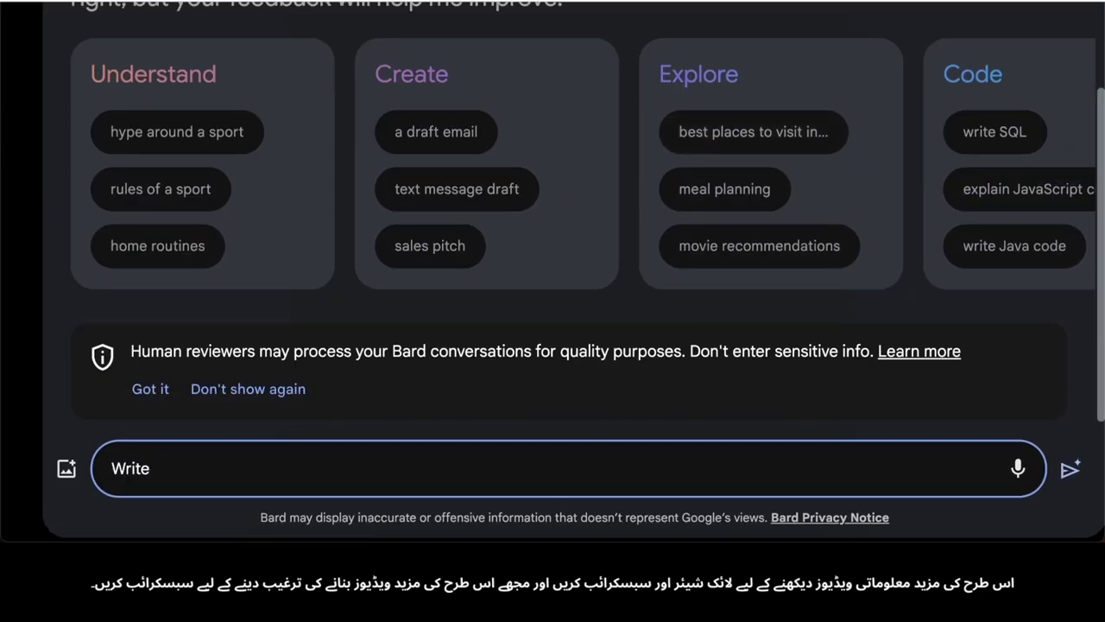
{"action": "type", "text": "Write Quizzes"}
{"action": "key", "text": "Return"}
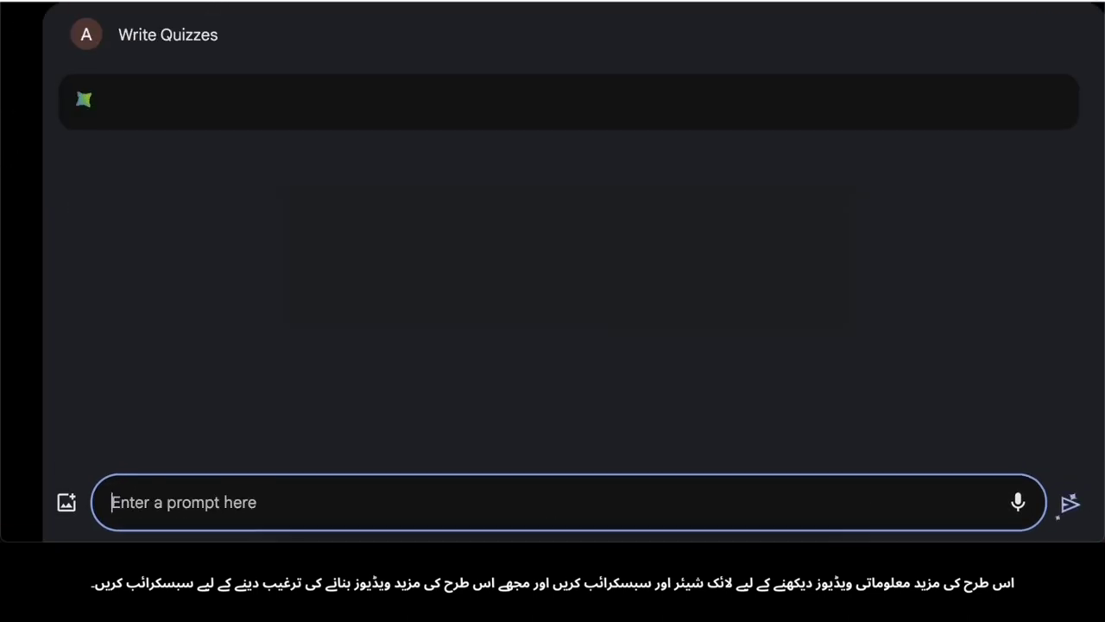
Read through Bard's quiz-writing tips and the questions of its example quiz.
{"action": "key", "text": "ctrl+minus"}
{"action": "key", "text": "ctrl+minus"}
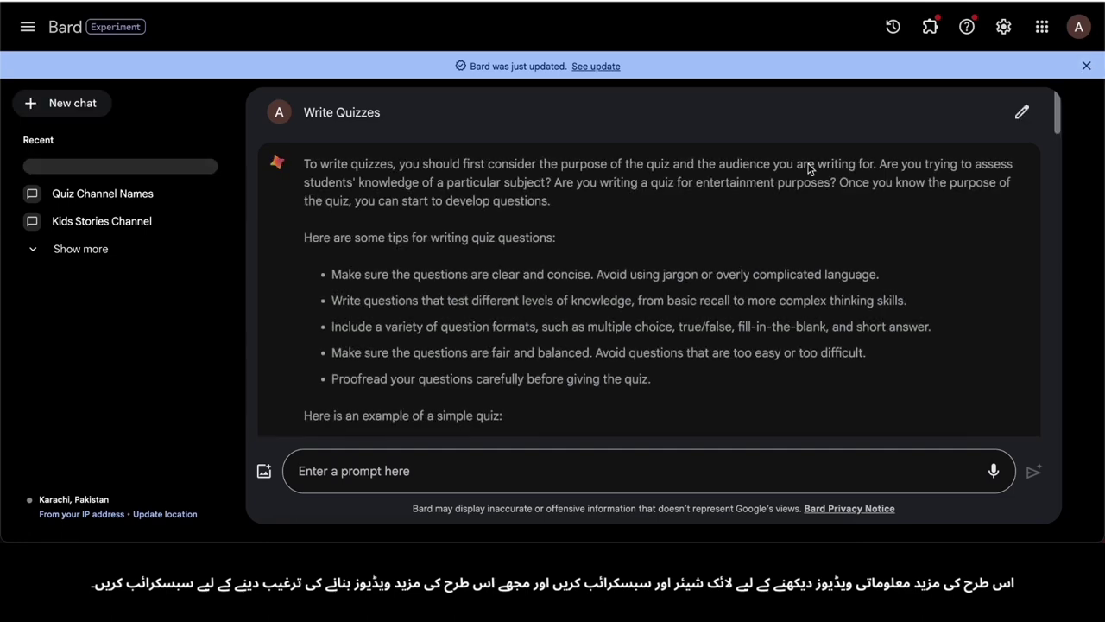
{"action": "scroll", "coordinate": [815, 257], "scroll_direction": "up", "scroll_amount": 1}
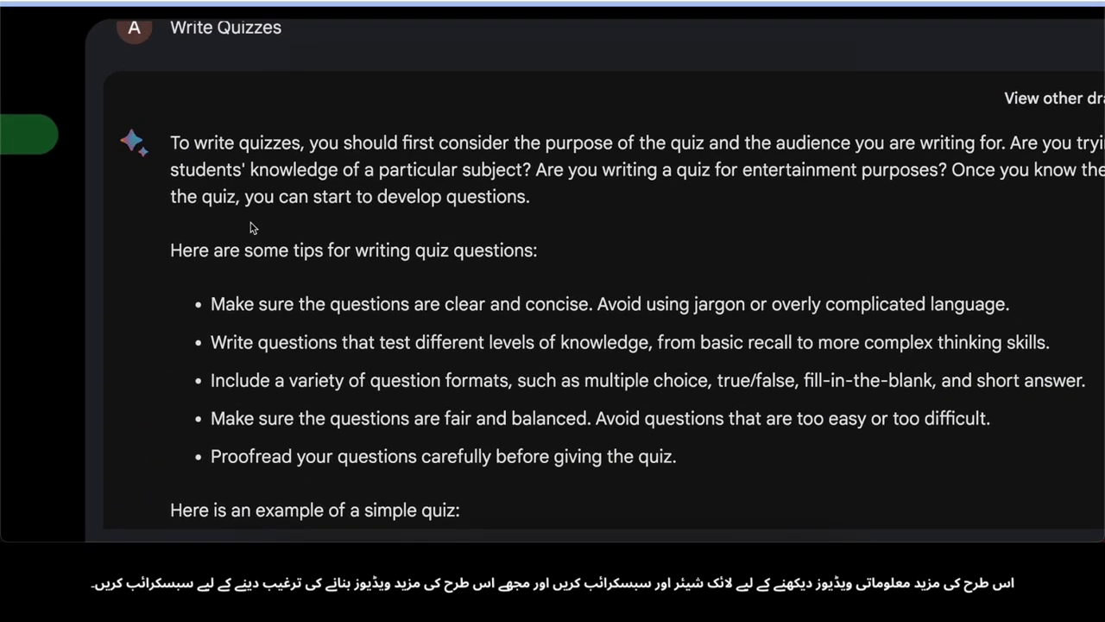
{"action": "left_click_drag", "start_coordinate": [171, 144], "coordinate": [531, 177]}
{"action": "scroll", "coordinate": [471, 354], "scroll_direction": "down", "scroll_amount": 3}
{"action": "scroll", "coordinate": [604, 348], "scroll_direction": "down", "scroll_amount": 3}
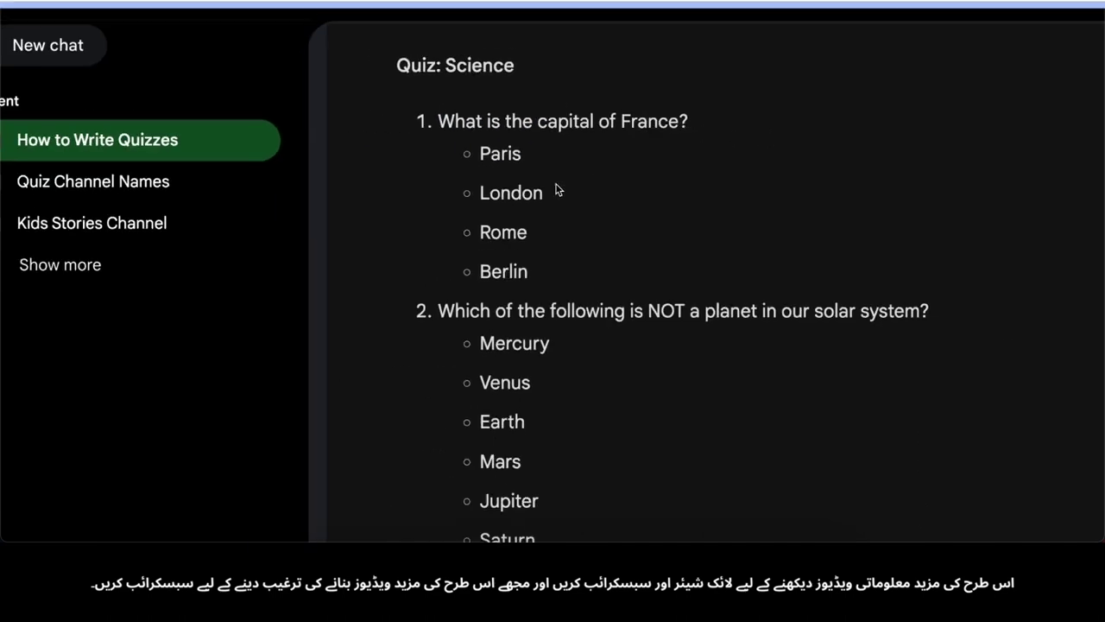
Read through the rest of Bard's example quizzes, including the science, American history and maths questions and their answers.
{"action": "scroll", "coordinate": [466, 303], "scroll_direction": "down", "scroll_amount": 2}
{"action": "scroll", "coordinate": [689, 202], "scroll_direction": "down", "scroll_amount": 3}
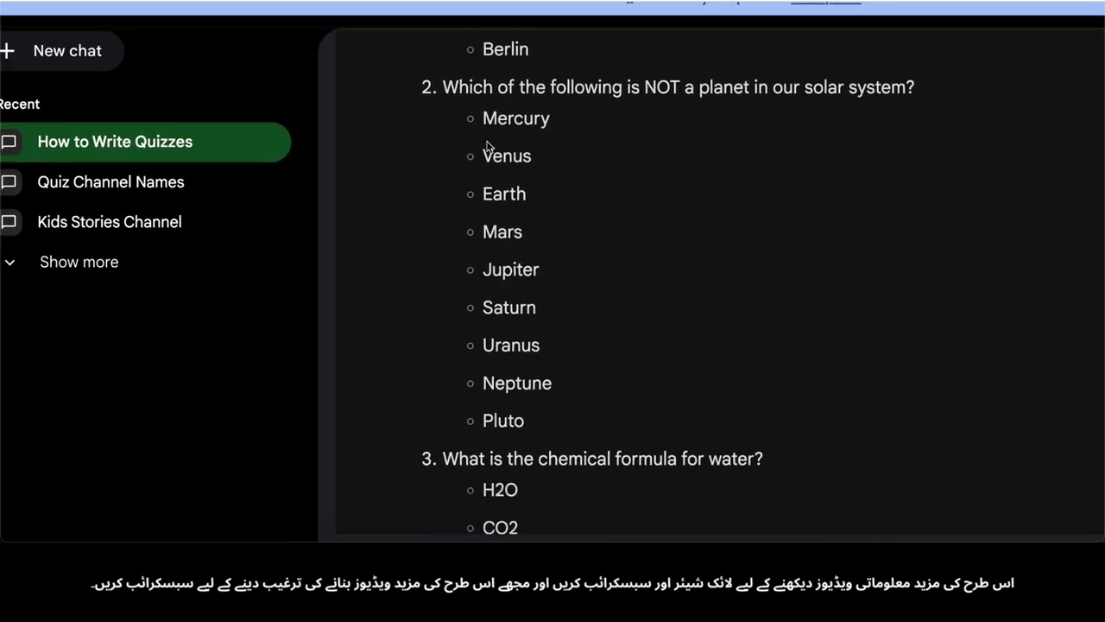
{"action": "scroll", "coordinate": [475, 264], "scroll_direction": "down", "scroll_amount": 3}
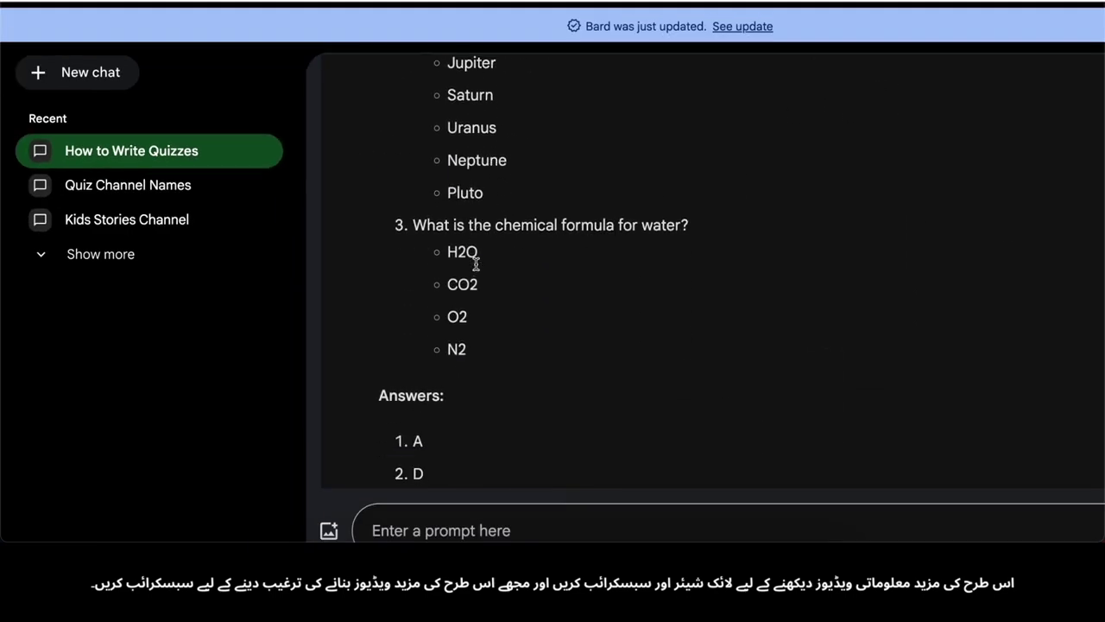
{"action": "double_click", "coordinate": [476, 267]}
{"action": "scroll", "coordinate": [434, 198], "scroll_direction": "down", "scroll_amount": 10}
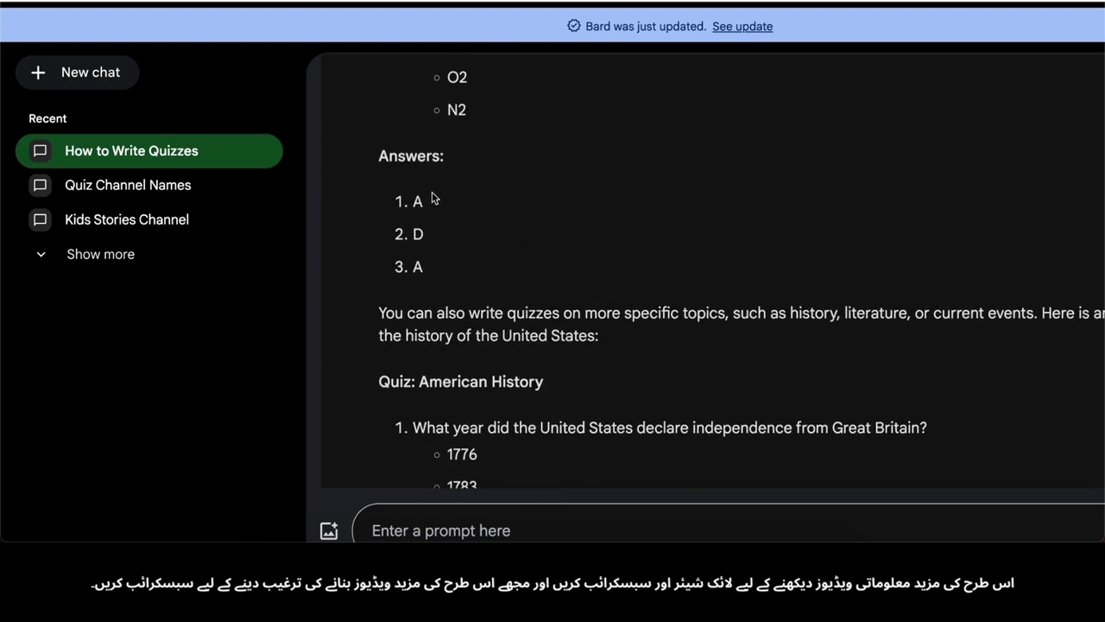
{"action": "scroll", "coordinate": [435, 197], "scroll_direction": "down", "scroll_amount": 6}
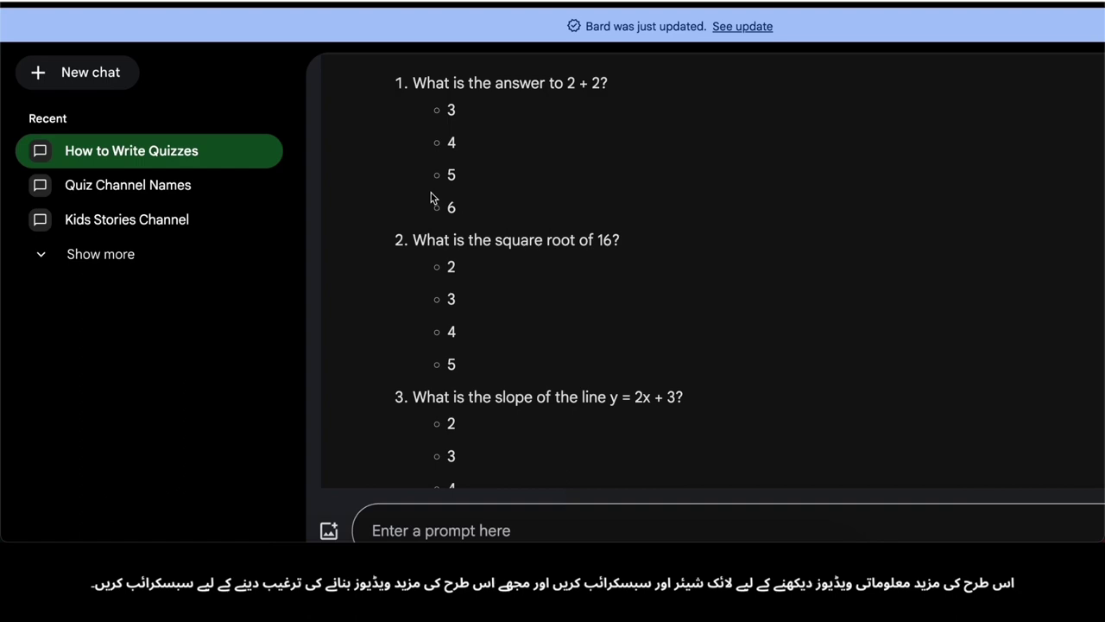
{"action": "scroll", "coordinate": [430, 192], "scroll_direction": "down", "scroll_amount": 2}
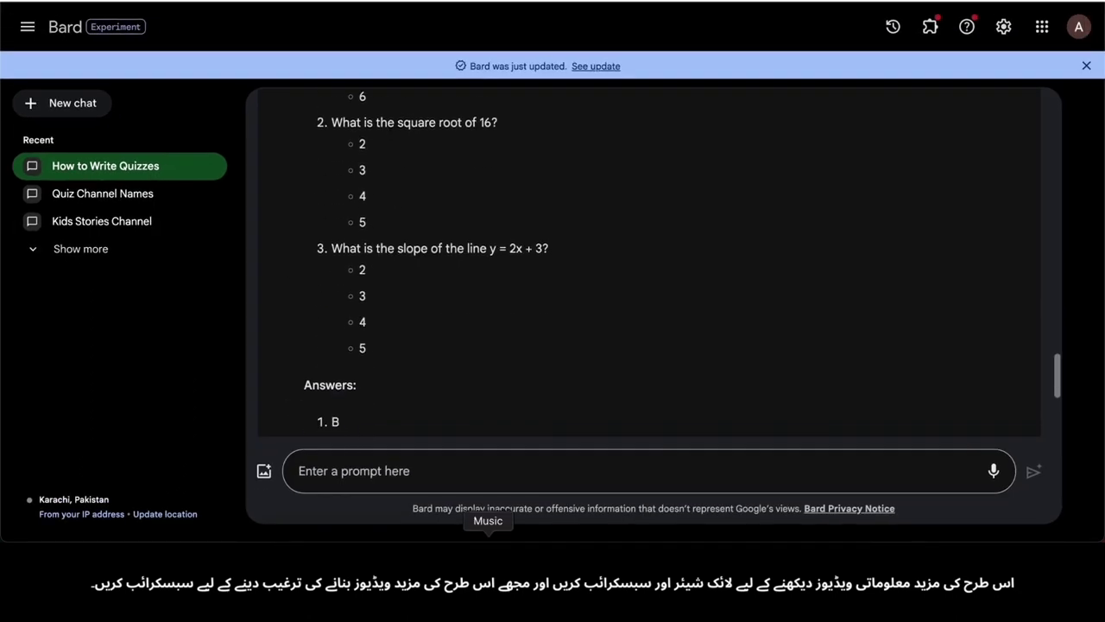
Send Bard the prompt "Write Some interesting quizzes with answer also" and read through the quizzes it writes.
{"action": "left_click", "coordinate": [526, 477]}
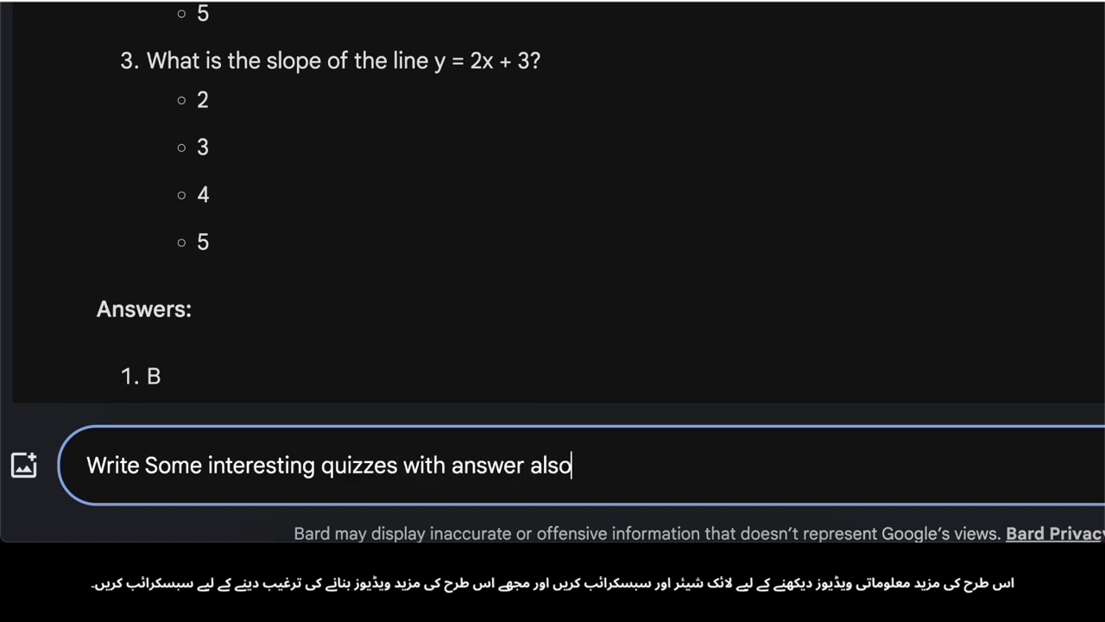
{"action": "key", "text": "Return"}
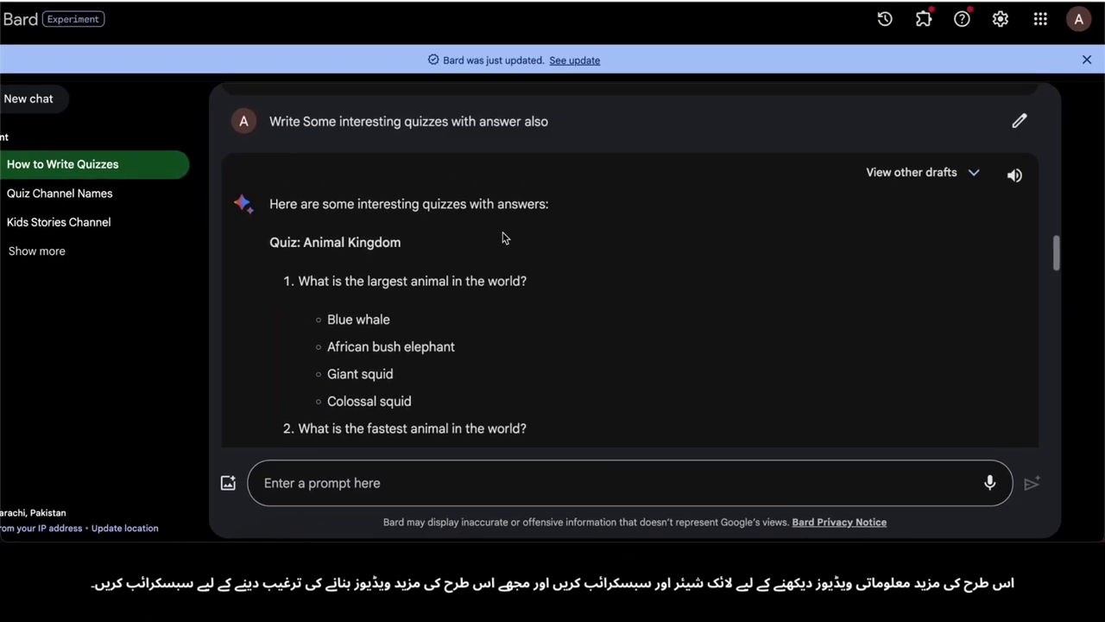
{"action": "scroll", "coordinate": [505, 238], "scroll_direction": "down", "scroll_amount": 1}
{"action": "double_click", "coordinate": [429, 183]}
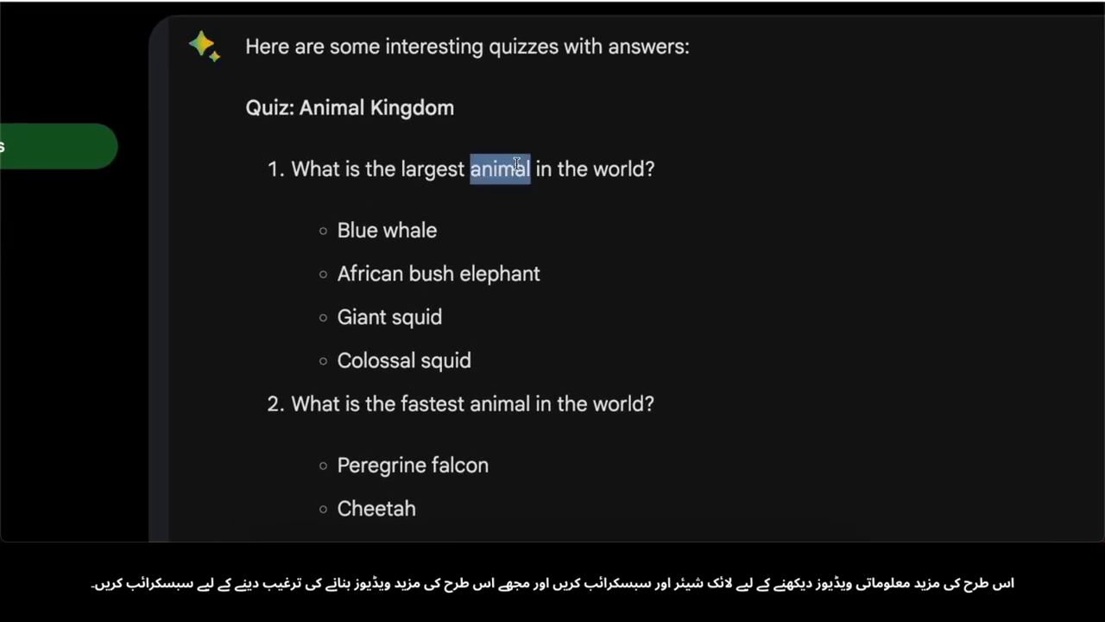
{"action": "scroll", "coordinate": [417, 182], "scroll_direction": "down", "scroll_amount": 20}
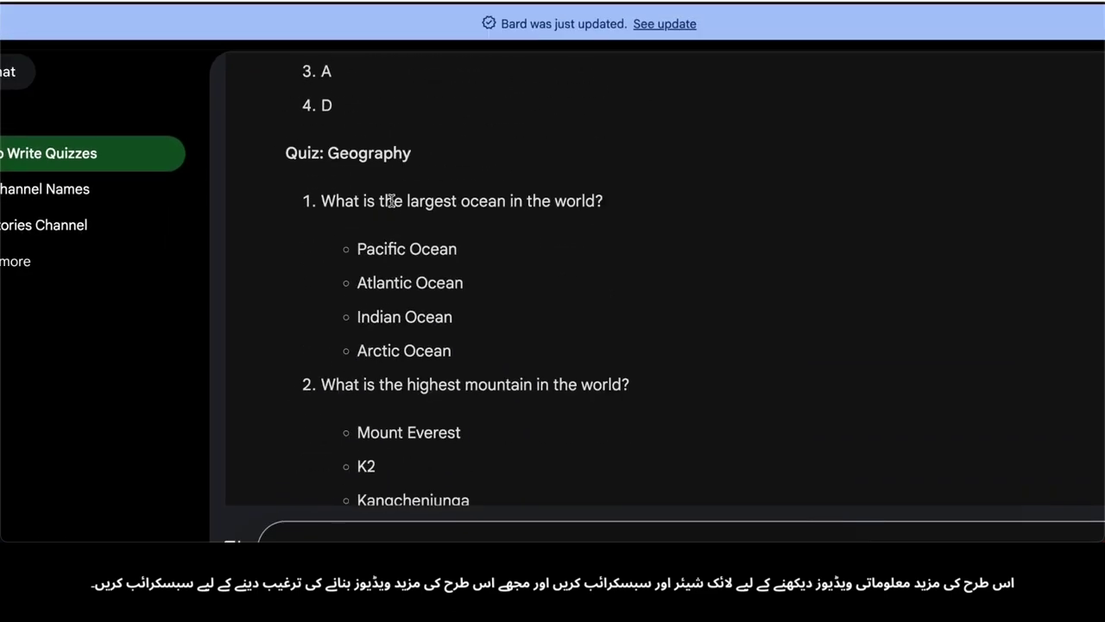
{"action": "scroll", "coordinate": [391, 205], "scroll_direction": "down", "scroll_amount": 15}
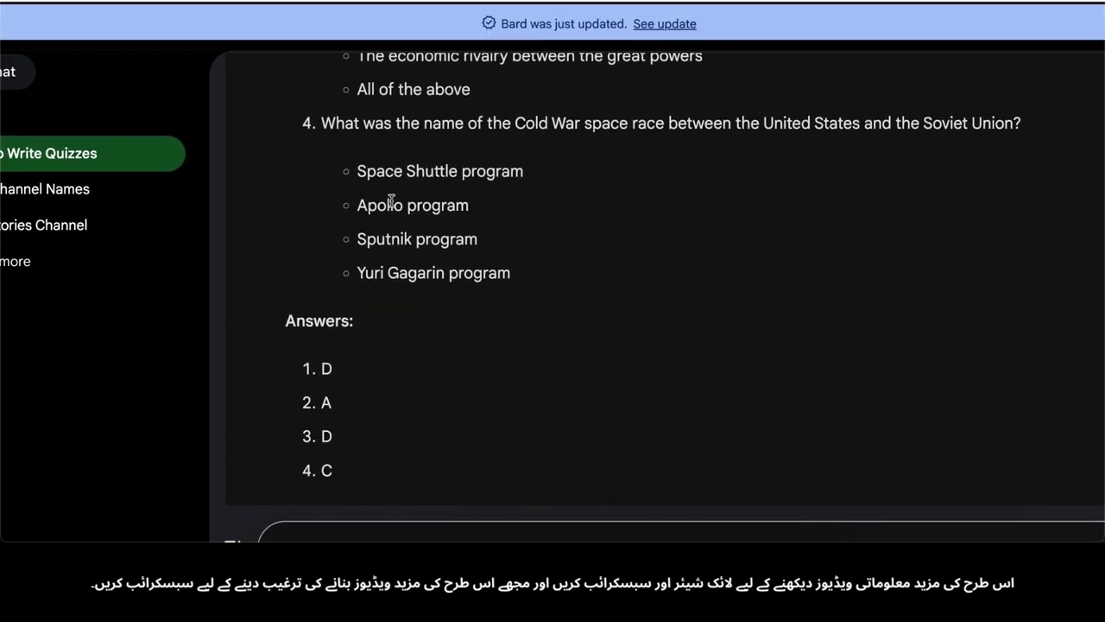
{"action": "scroll", "coordinate": [380, 199], "scroll_direction": "down", "scroll_amount": 6}
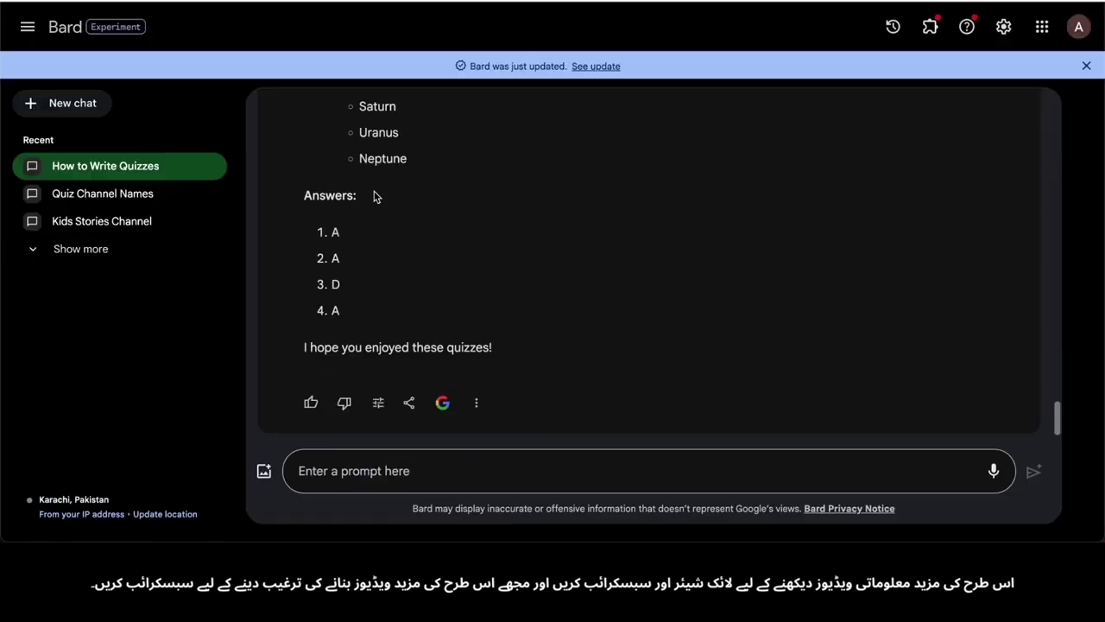
Copy Bard's quizzes, from the first Animal Kingdom question to the last answer, into a new note in Notes and minimize it.
{"action": "scroll", "coordinate": [375, 195], "scroll_direction": "up", "scroll_amount": 15}
{"action": "scroll", "coordinate": [374, 191], "scroll_direction": "up", "scroll_amount": 15}
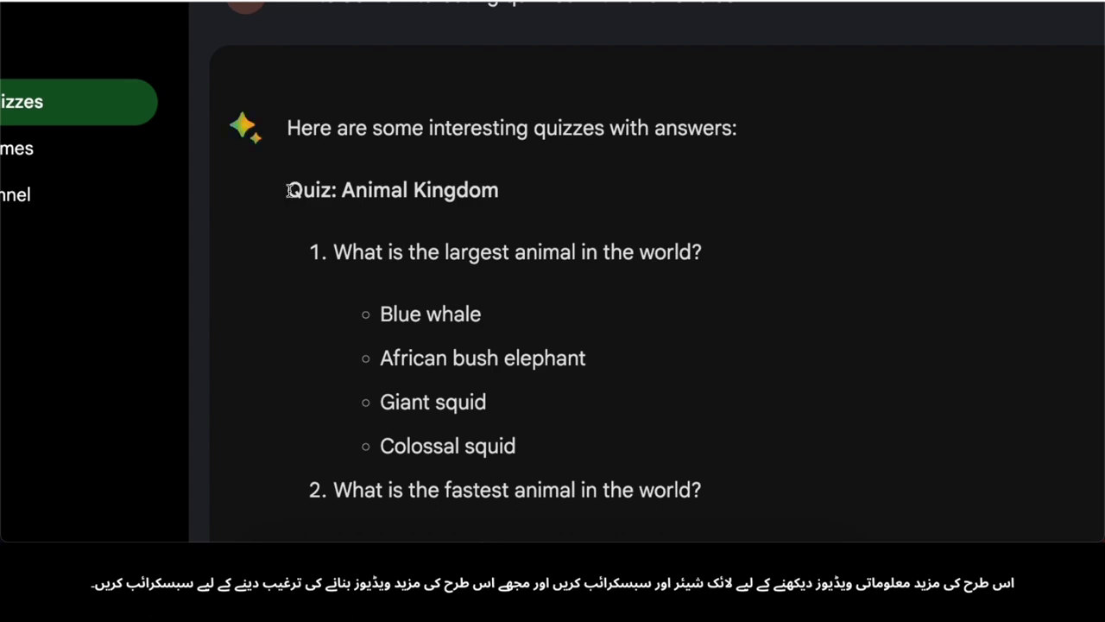
{"action": "left_click_drag", "start_coordinate": [290, 130], "coordinate": [365, 156]}
{"action": "left_click", "coordinate": [321, 262]}
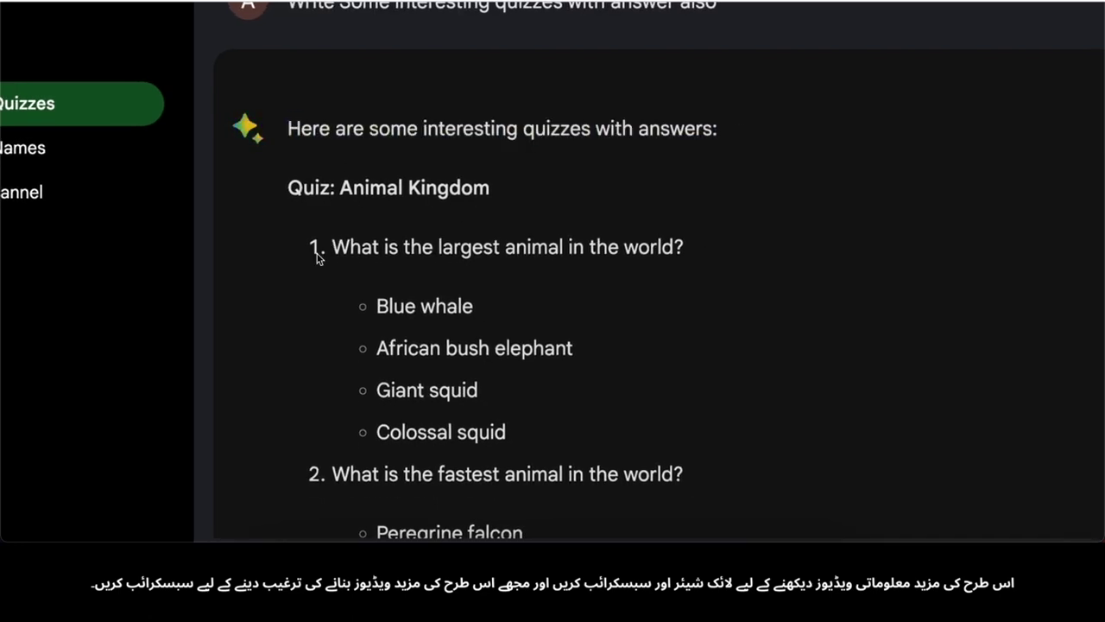
{"action": "left_click_drag", "start_coordinate": [336, 246], "coordinate": [729, 362]}
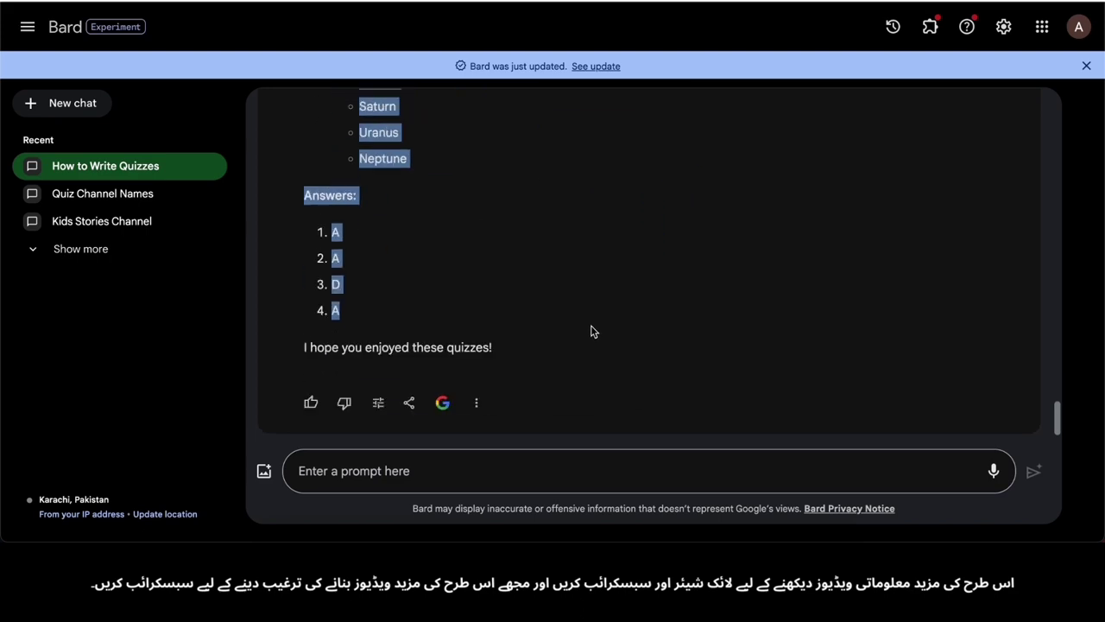
{"action": "right_click", "coordinate": [440, 547]}
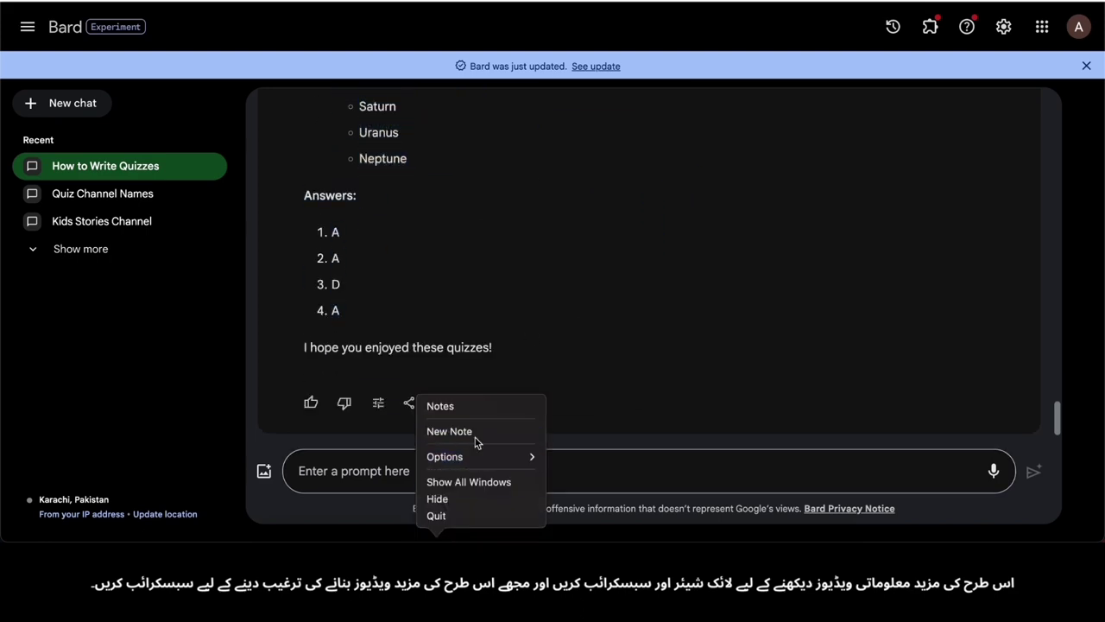
{"action": "left_click", "coordinate": [449, 431]}
{"action": "key", "text": "super+v"}
{"action": "scroll", "coordinate": [653, 271], "scroll_direction": "up", "scroll_amount": 10}
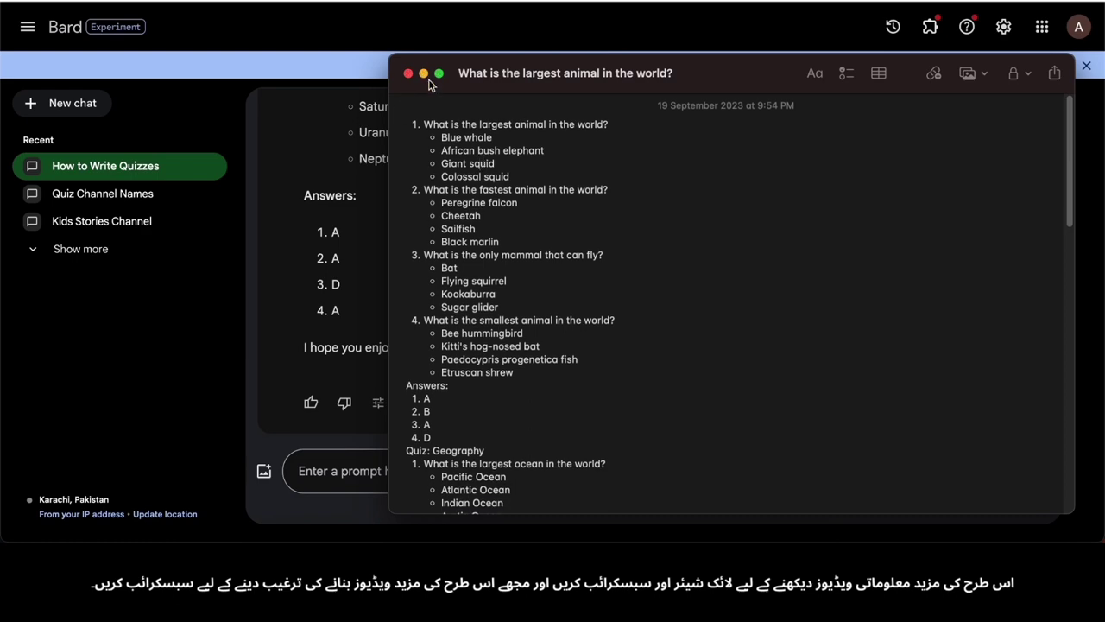
{"action": "left_click", "coordinate": [424, 73]}
{"action": "key", "text": "super+shift+5"}
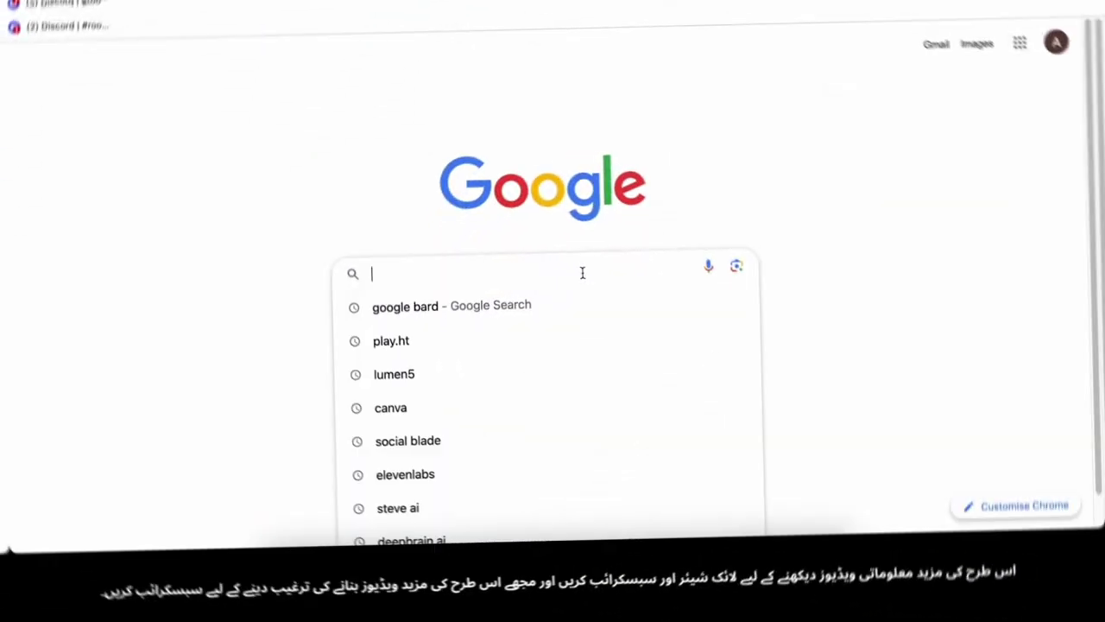
Search Google for "in video" and open the InVideo website.
{"action": "type", "text": "in video"}
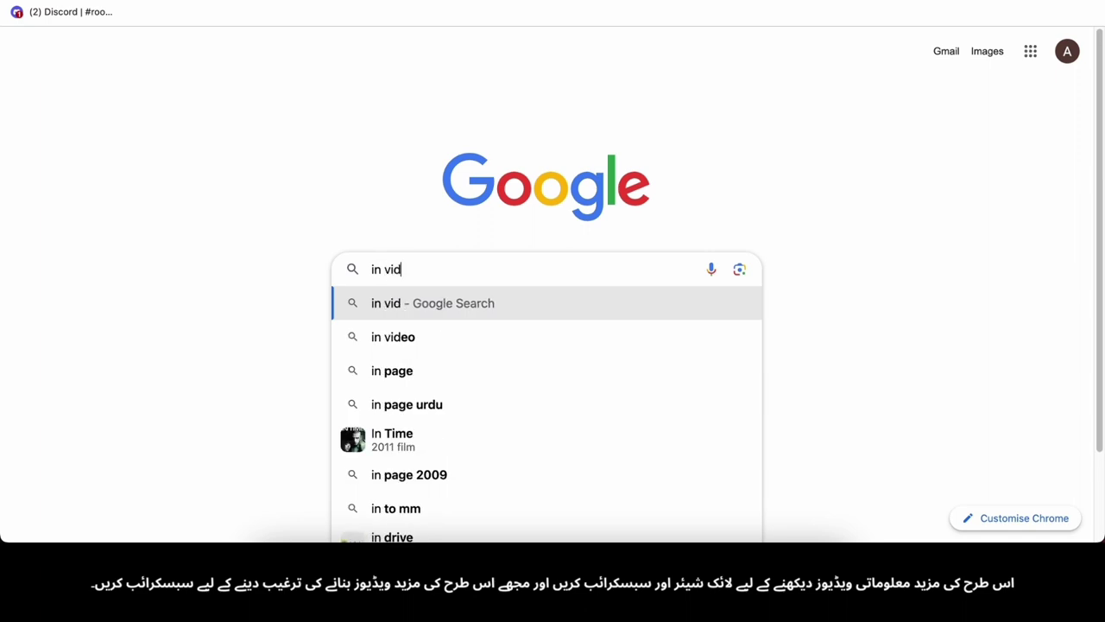
{"action": "key", "text": "Return"}
{"action": "scroll", "coordinate": [170, 215], "scroll_direction": "up", "scroll_amount": 3}
{"action": "left_click", "coordinate": [170, 215]}
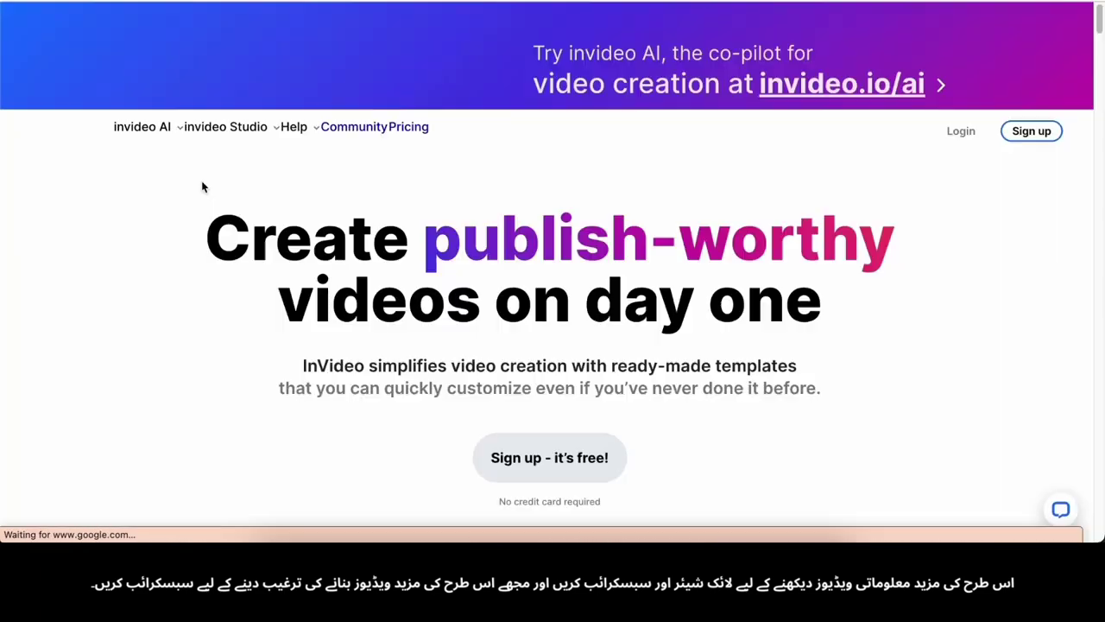
Sign up for free on InVideo and join the free invideo AI trial with the Google account.
{"action": "scroll", "coordinate": [552, 380], "scroll_direction": "down", "scroll_amount": 2}
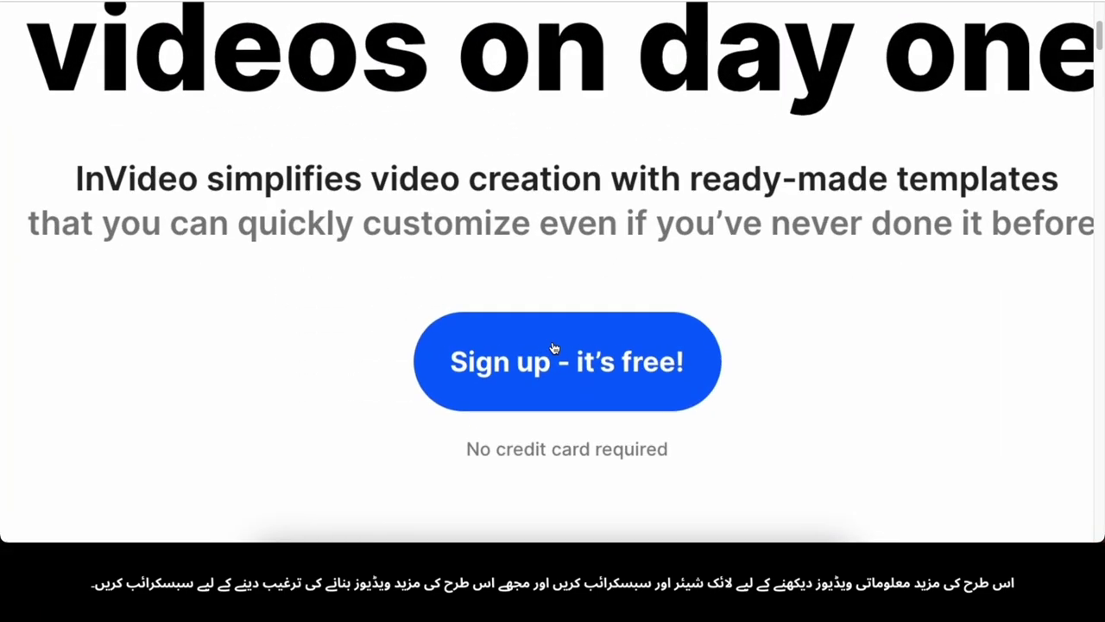
{"action": "left_click", "coordinate": [532, 328]}
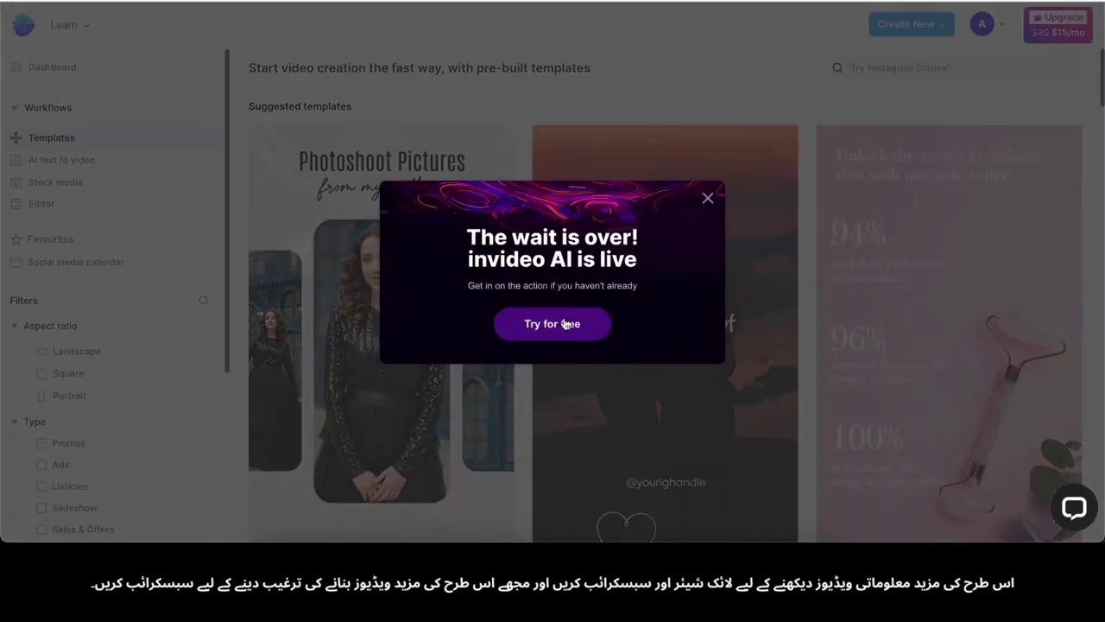
{"action": "left_click", "coordinate": [566, 323]}
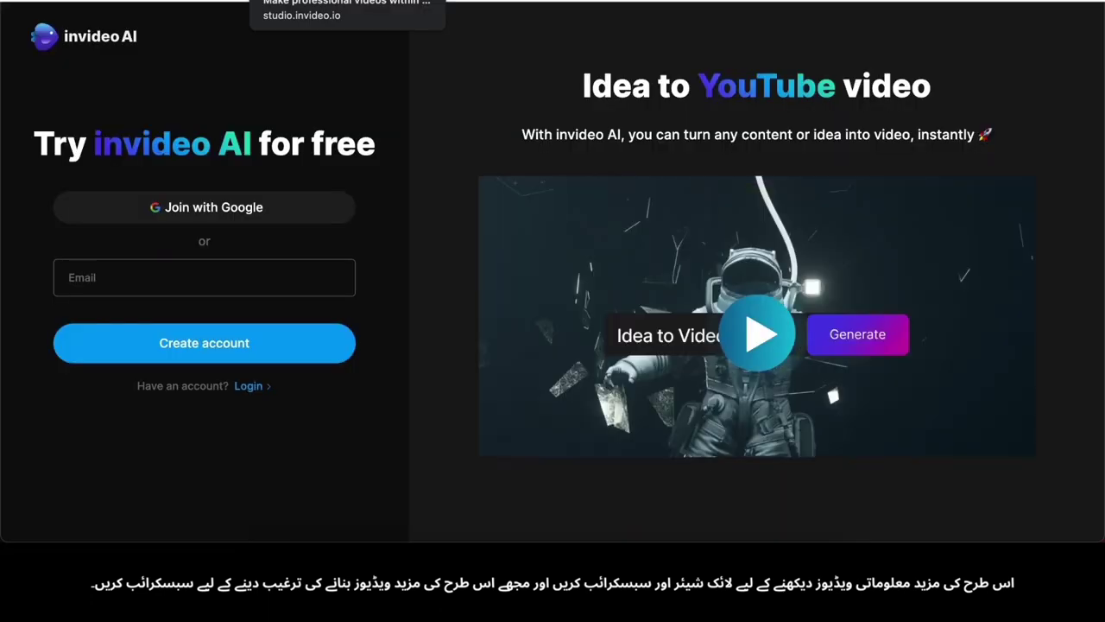
{"action": "left_click", "coordinate": [253, 215]}
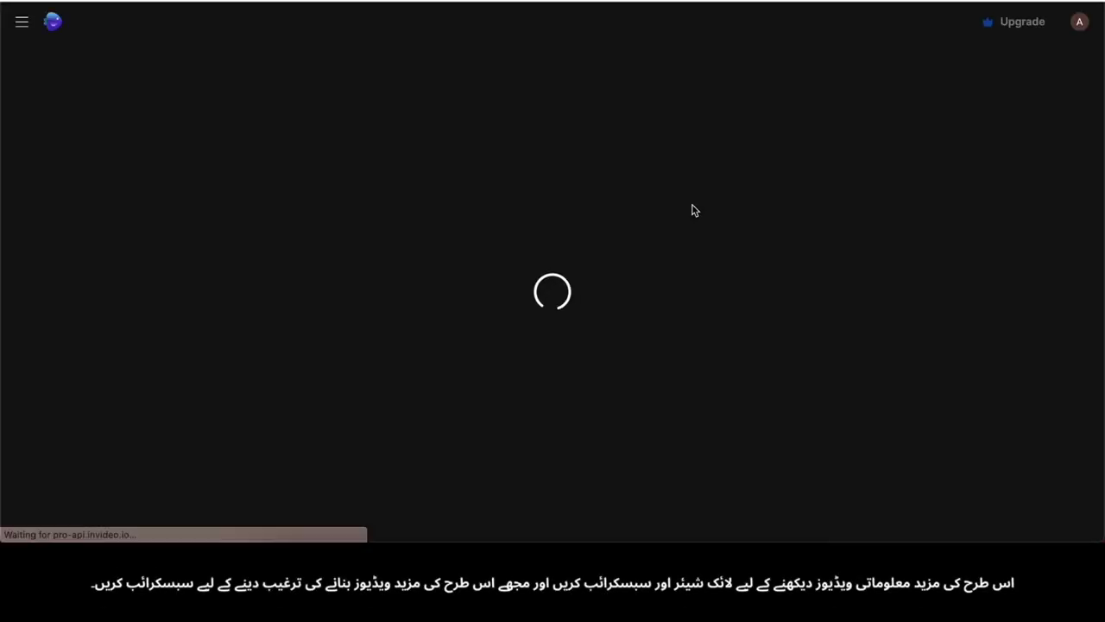
Paste the animal quiz questions as the invideo AI prompt and generate a video from them.
{"action": "key", "text": "ctrl+v"}
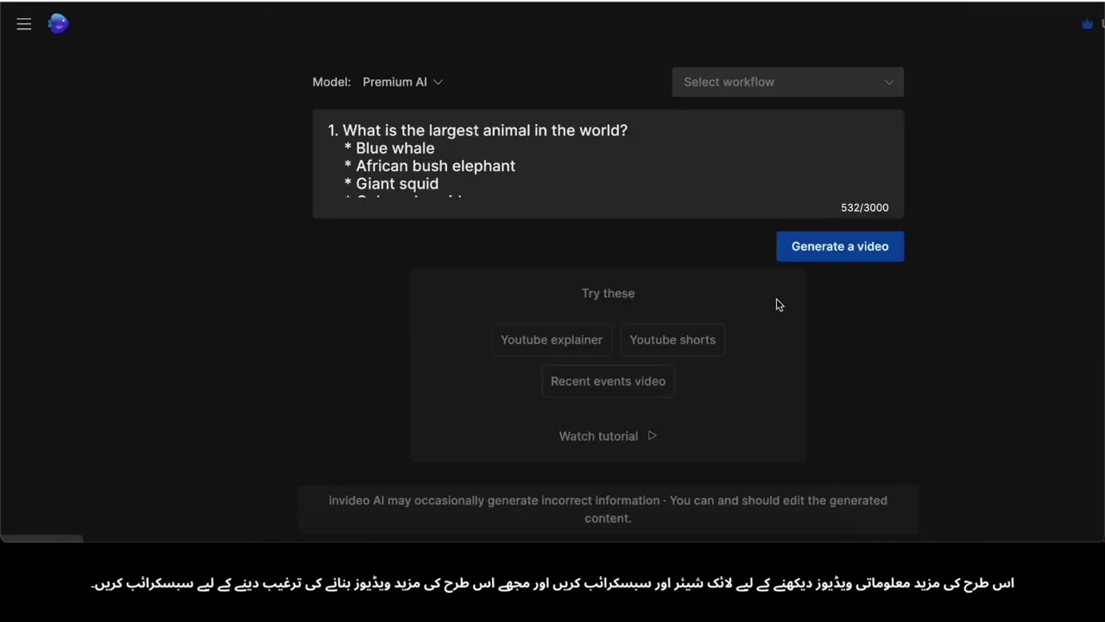
{"action": "left_click", "coordinate": [843, 247]}
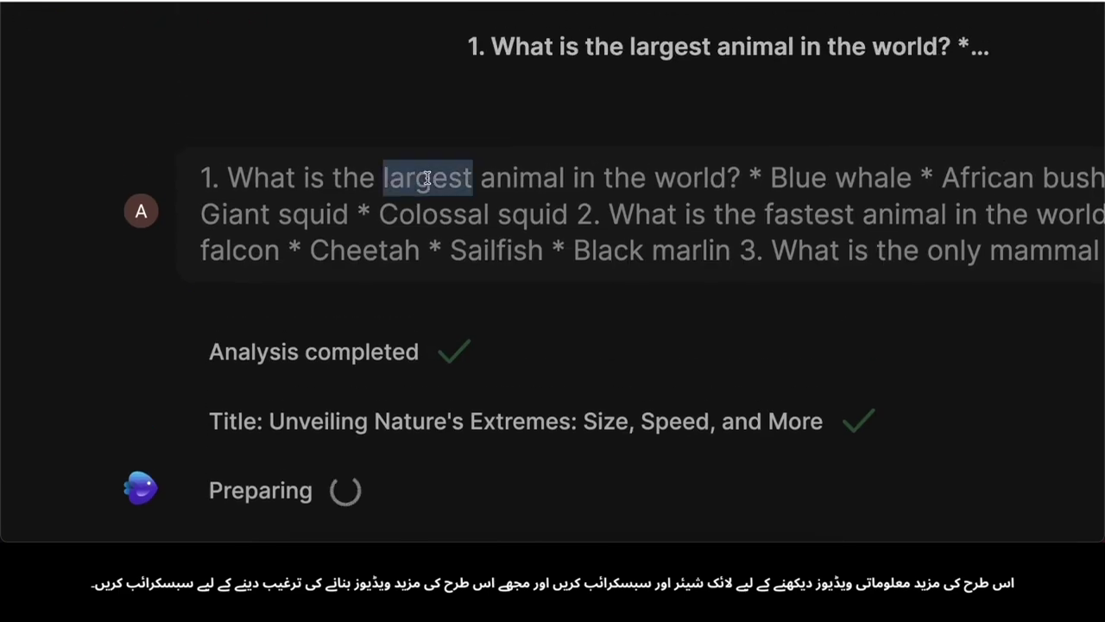
{"action": "triple_click", "coordinate": [428, 178]}
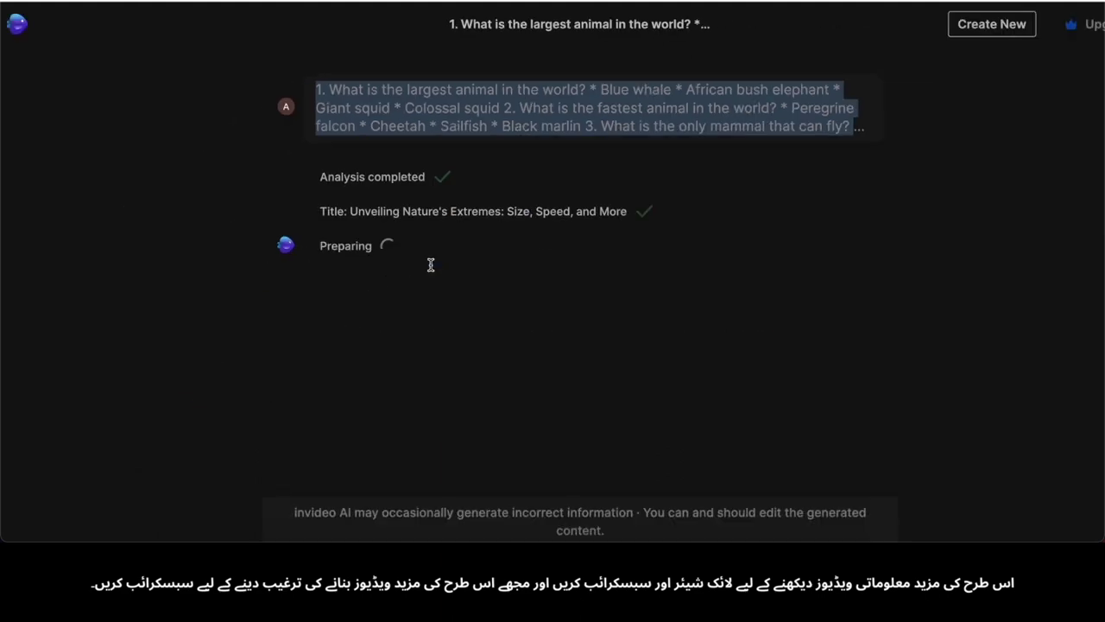
Continue the video generation with the Students audience, the Inspiring look and feel, and the Youtube platform.
{"action": "left_click", "coordinate": [846, 309]}
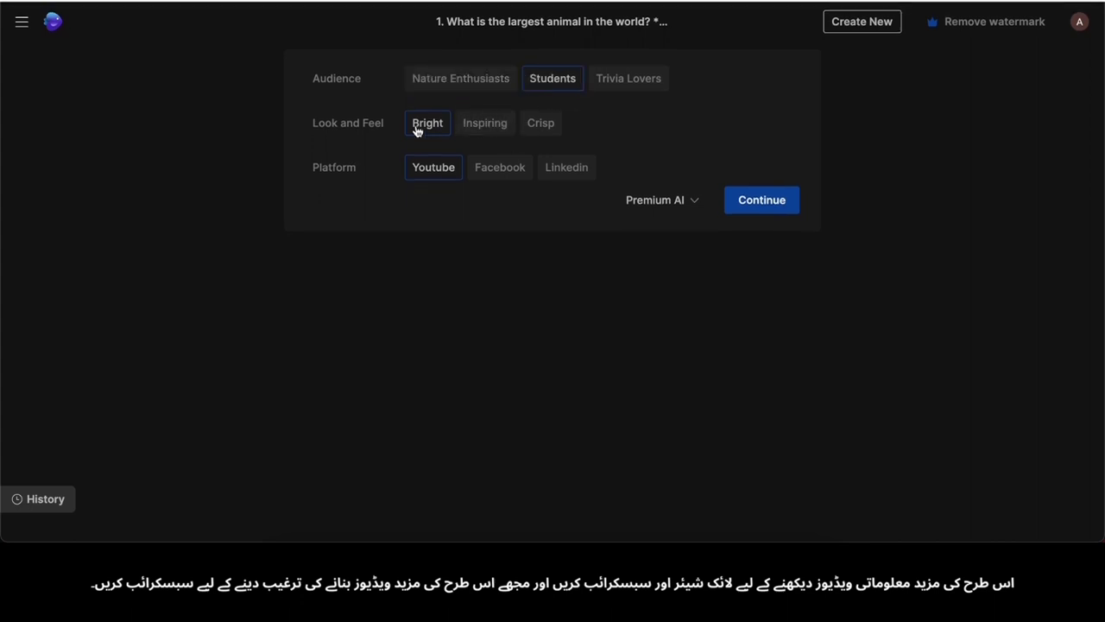
{"action": "left_click", "coordinate": [473, 125]}
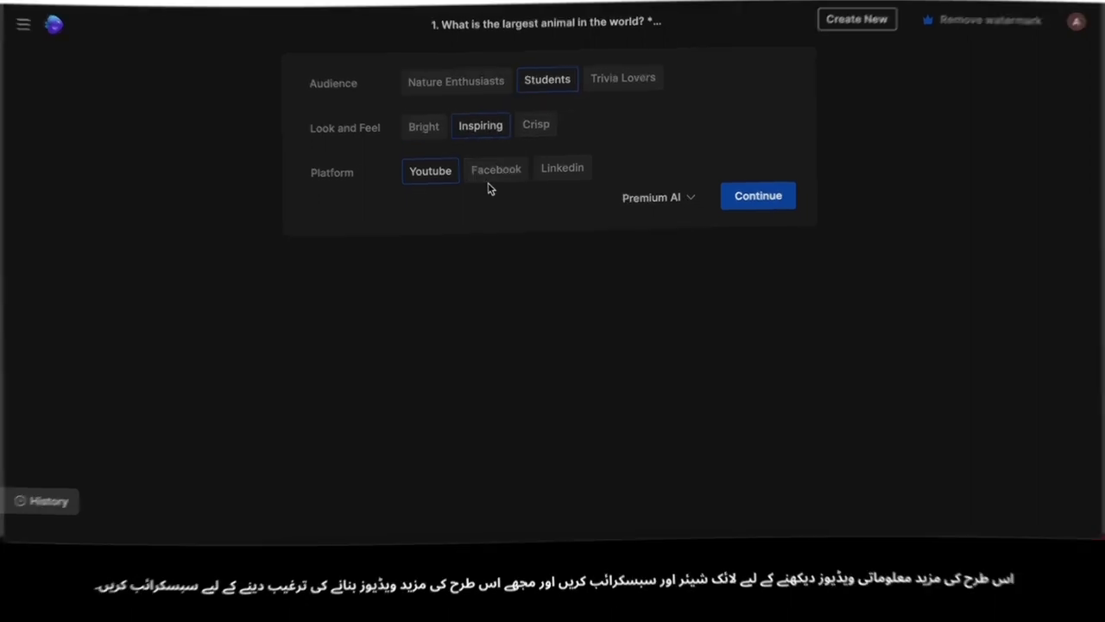
{"action": "left_click", "coordinate": [760, 211]}
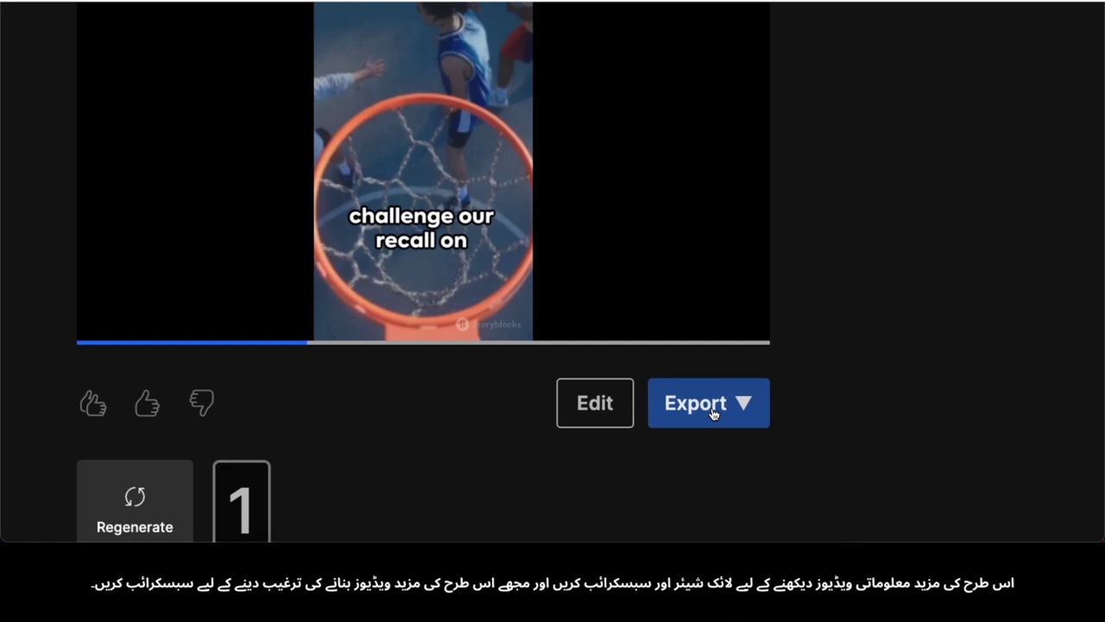
Export the generated quiz video for YouTube at 1080p with stock watermarks and Normal invideo AI branding.
{"action": "left_click", "coordinate": [712, 413]}
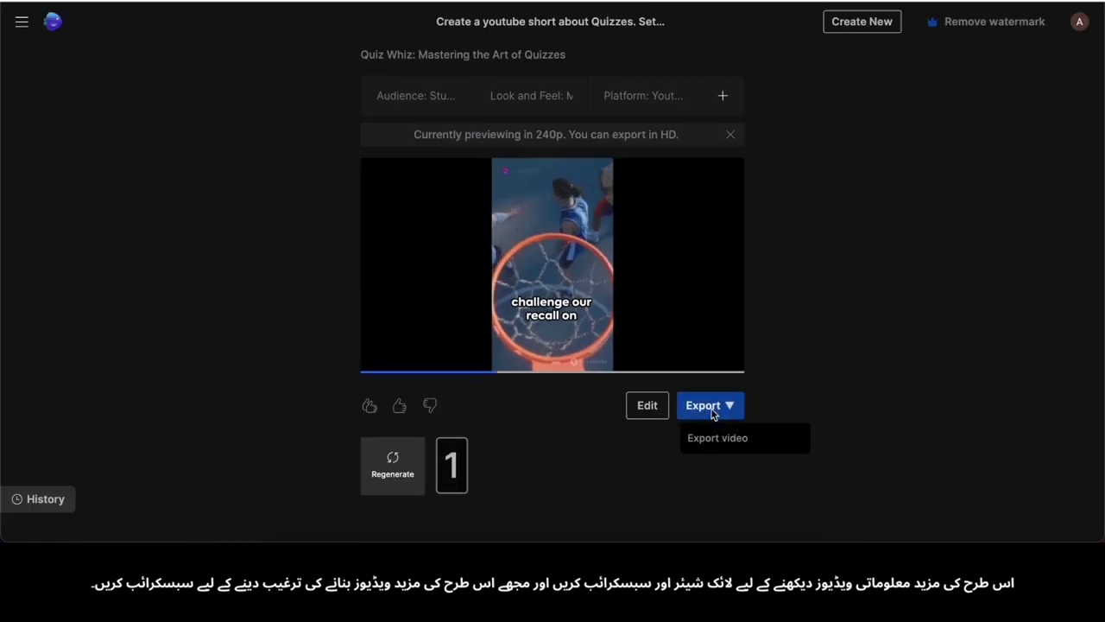
{"action": "left_click", "coordinate": [730, 440]}
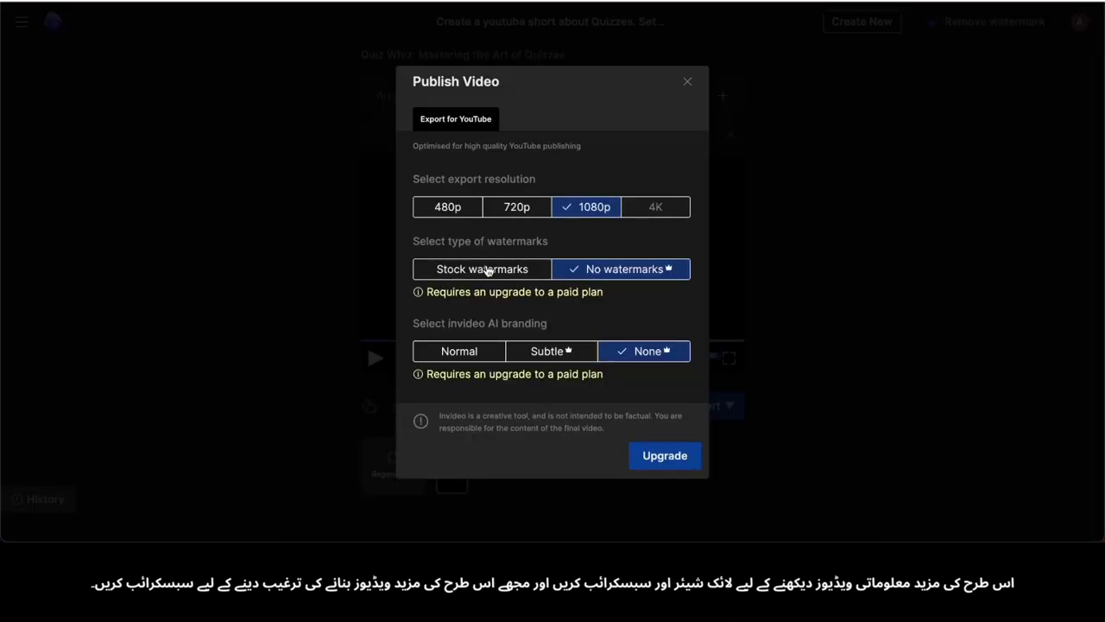
{"action": "left_click", "coordinate": [488, 271]}
{"action": "left_click", "coordinate": [561, 346]}
{"action": "left_click", "coordinate": [478, 343]}
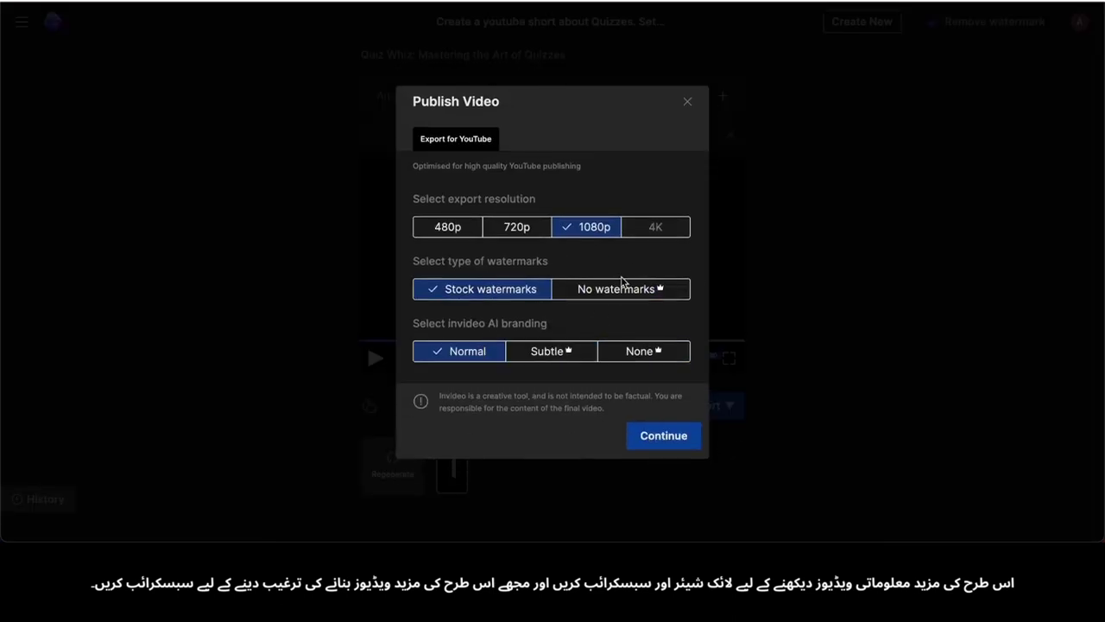
{"action": "left_click", "coordinate": [671, 437]}
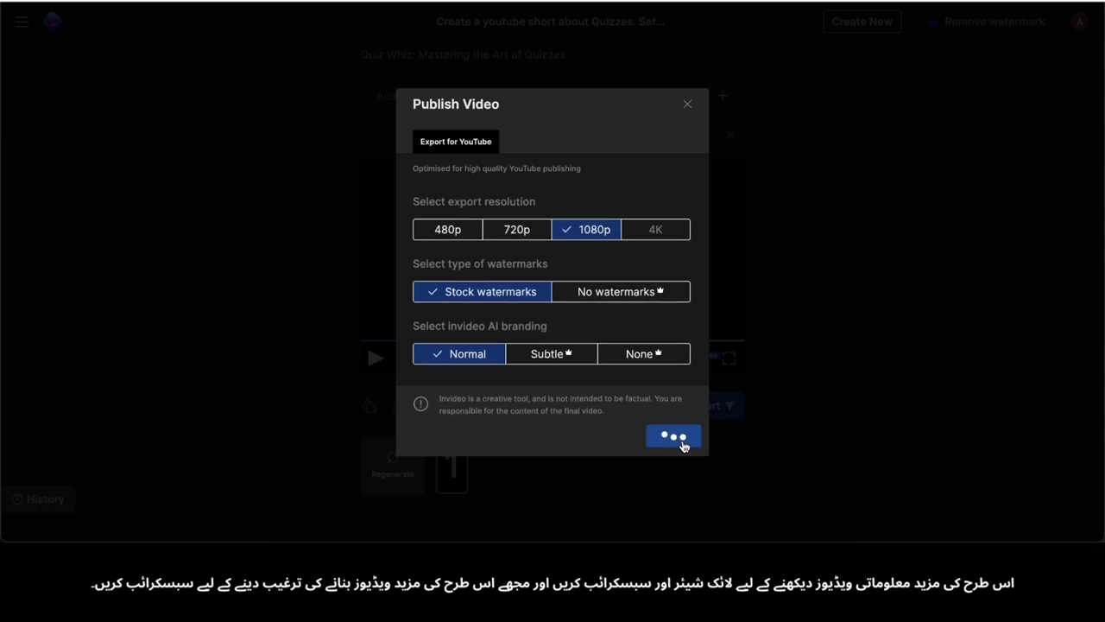